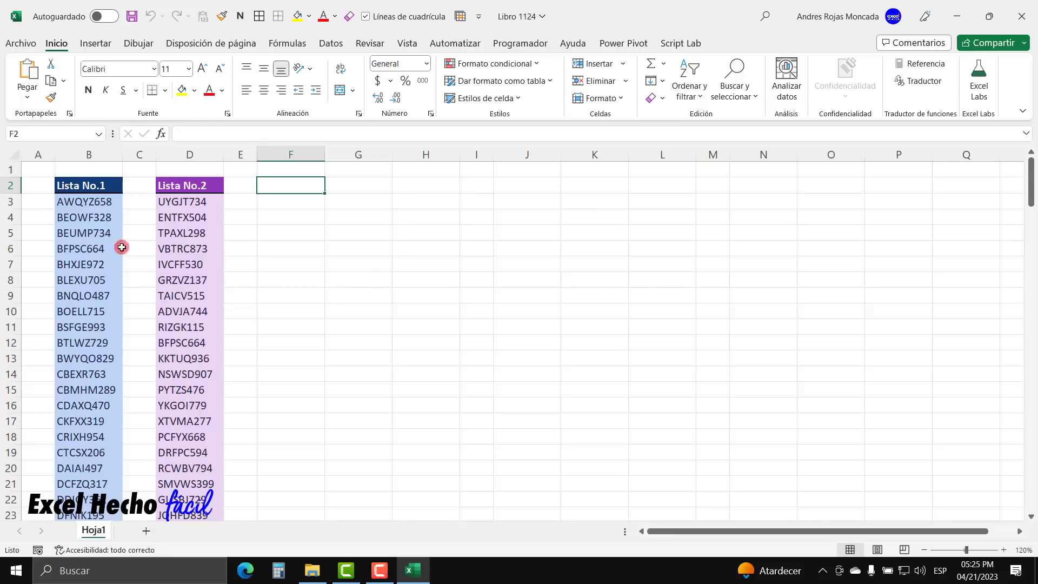
Examine the full extent of the codes in Lista No.1, from the header in B2 down to the last entry
{"action": "left_click", "coordinate": [86, 185]}
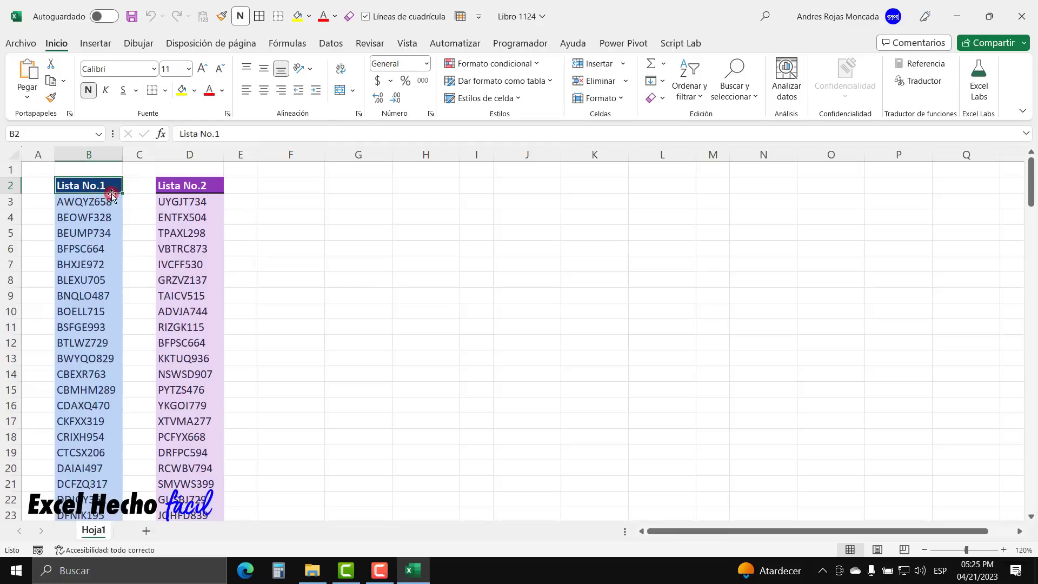
{"action": "left_click", "coordinate": [201, 189]}
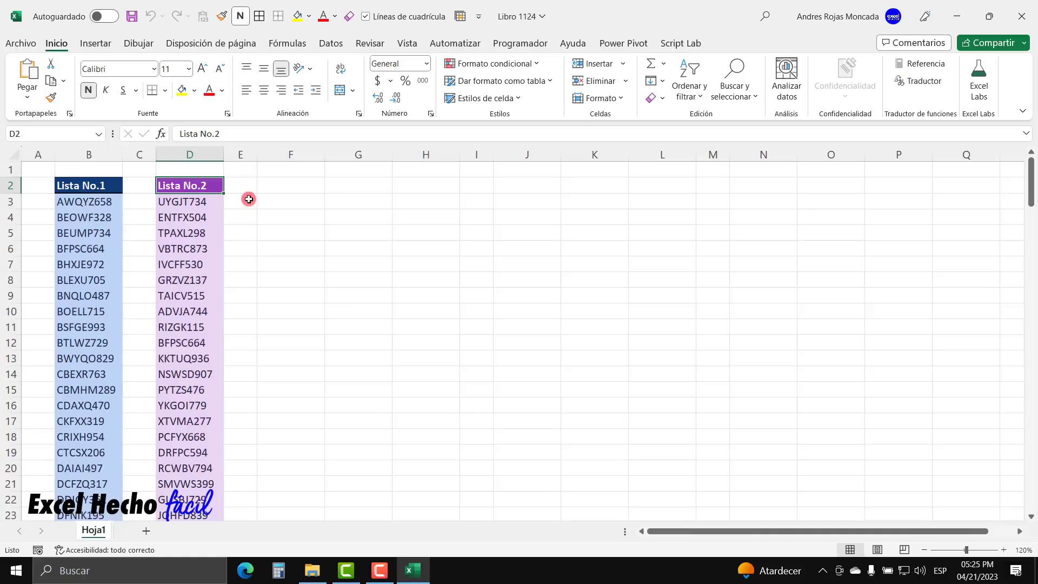
{"action": "left_click", "coordinate": [113, 184]}
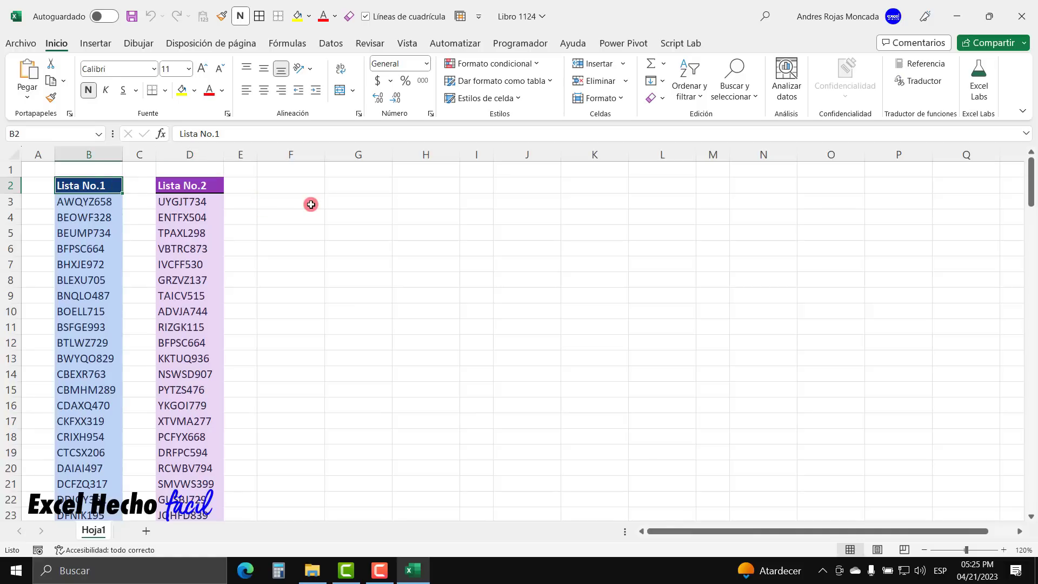
{"action": "key", "text": "ctrl+Down"}
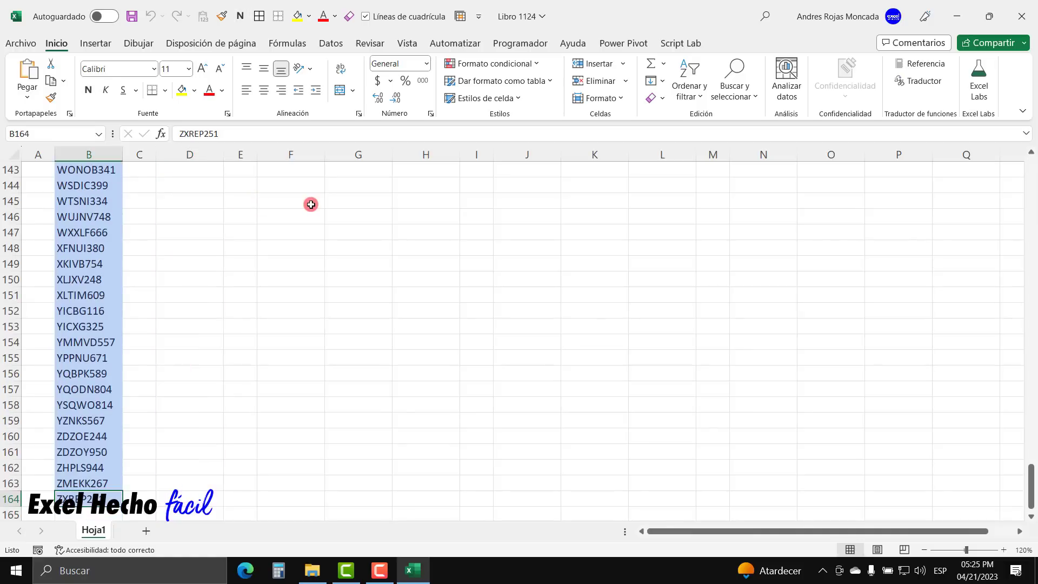
{"action": "key", "text": "ctrl+shift+Up"}
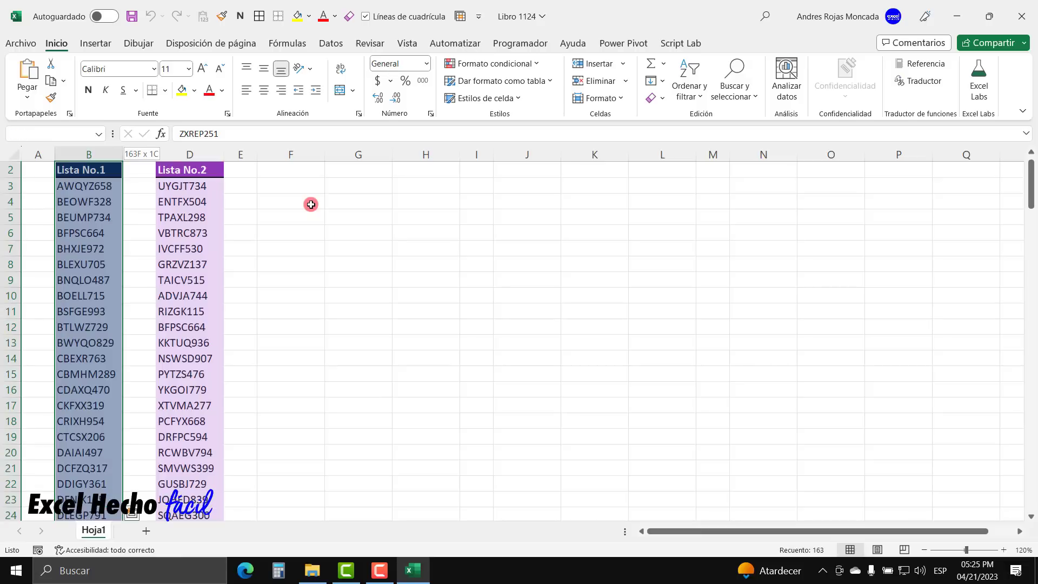
{"action": "key", "text": "ctrl+Down"}
{"action": "key", "text": "ctrl+Up"}
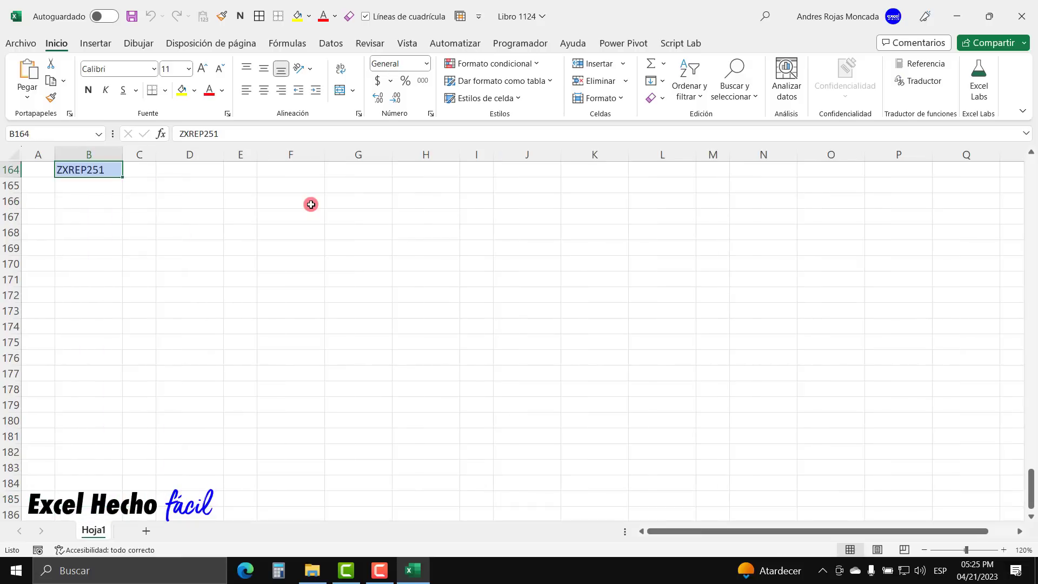
{"action": "key", "text": "shift+Up"}
{"action": "key", "text": "shift+Up"}
{"action": "key", "text": "shift+Up"}
{"action": "key", "text": "shift+Up"}
{"action": "key", "text": "shift+Up"}
{"action": "key", "text": "shift+Up"}
{"action": "key", "text": "shift+Up"}
{"action": "key", "text": "shift+Up"}
{"action": "key", "text": "shift+Up"}
{"action": "key", "text": "shift+Up"}
{"action": "key", "text": "shift+Up"}
{"action": "key", "text": "shift+Up"}
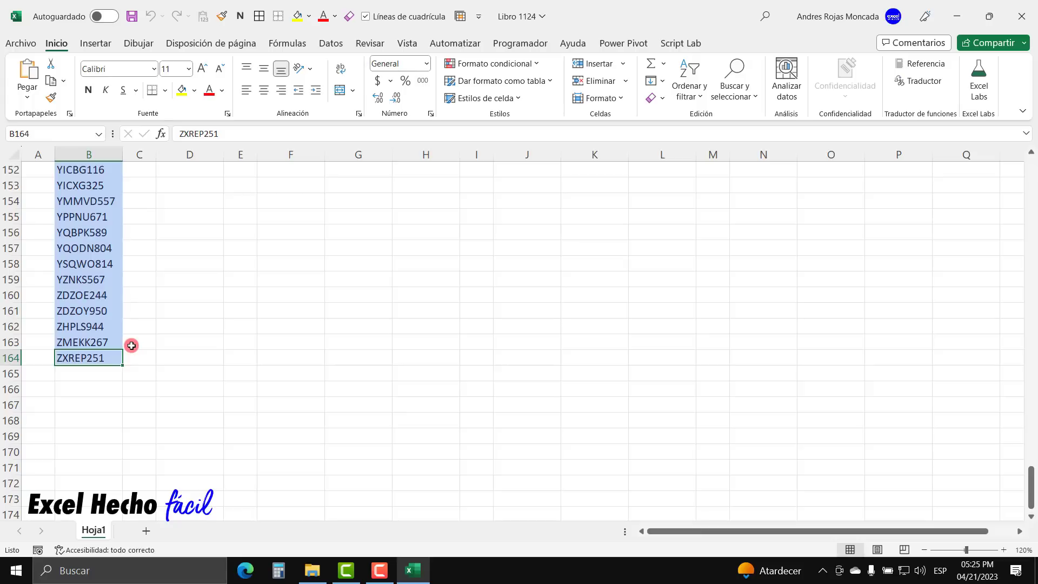
{"action": "key", "text": "ctrl+shift+Up"}
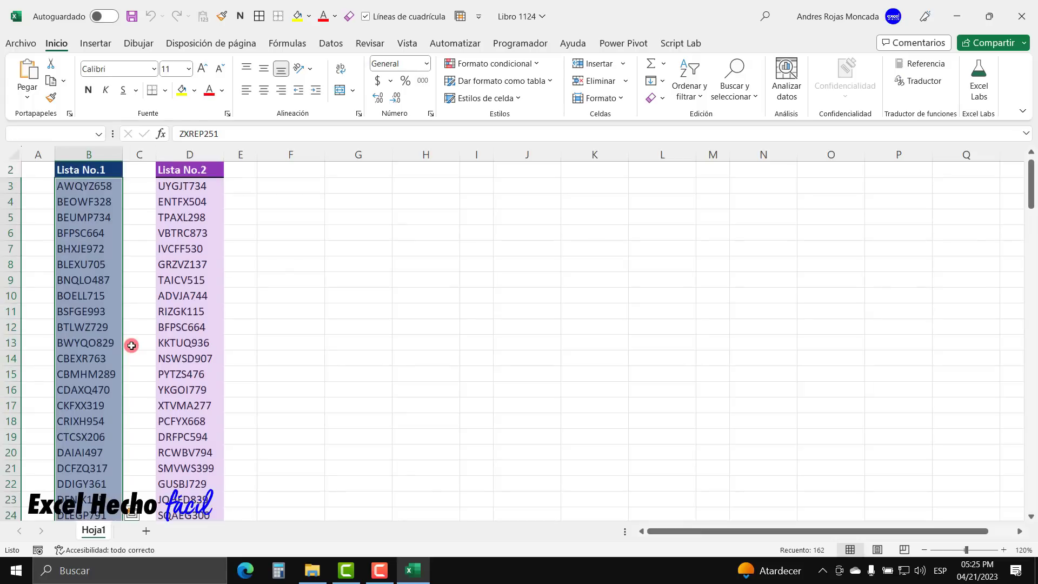
{"action": "scroll", "coordinate": [132, 346], "scroll_direction": "up", "scroll_amount": 1}
{"action": "left_click", "coordinate": [81, 172]}
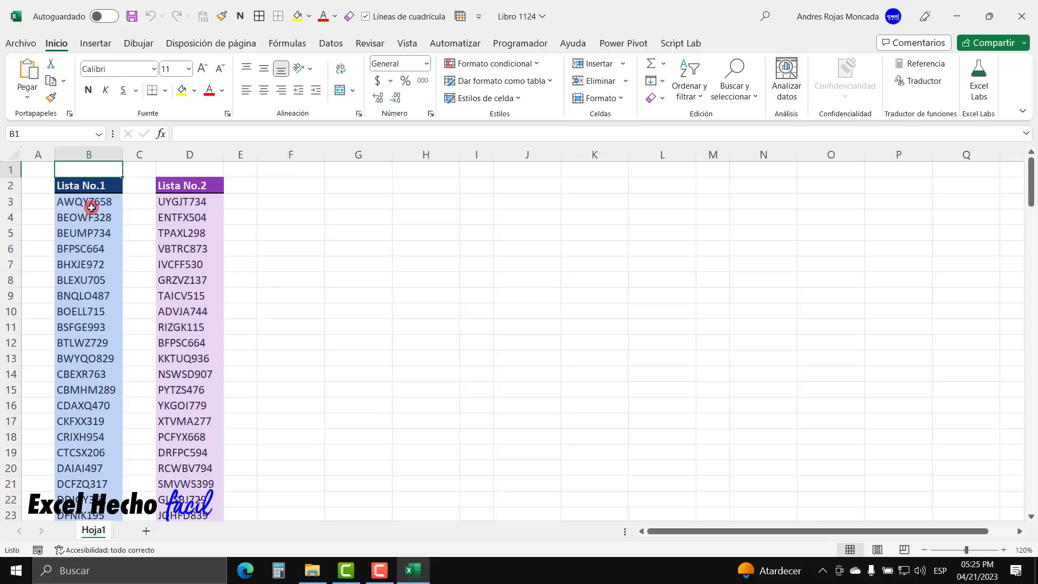
Examine the full extent of the codes in Lista No.2, from the header in D2 down to the last entry
{"action": "left_click", "coordinate": [172, 189]}
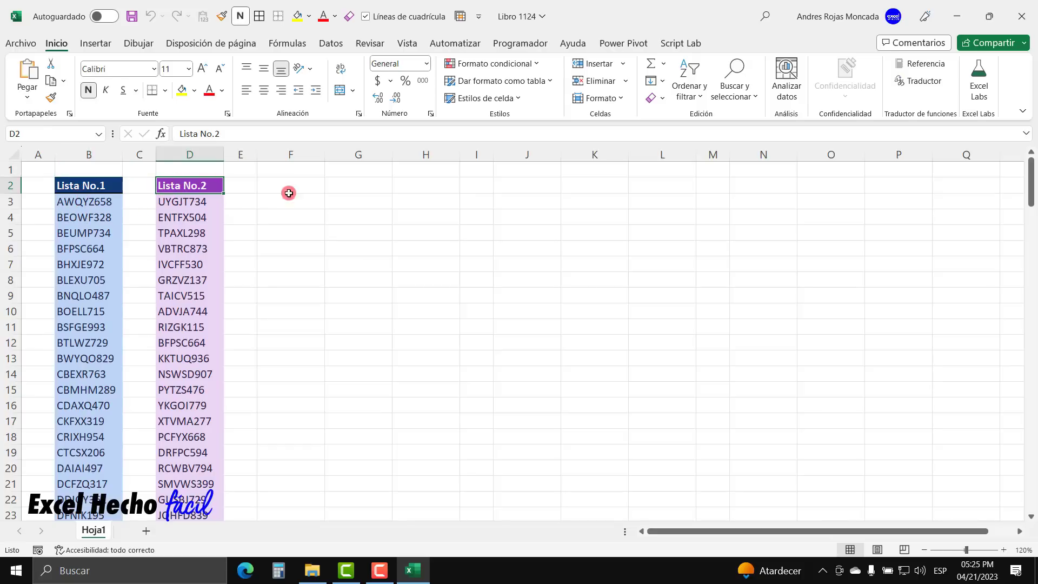
{"action": "key", "text": "ctrl+Down"}
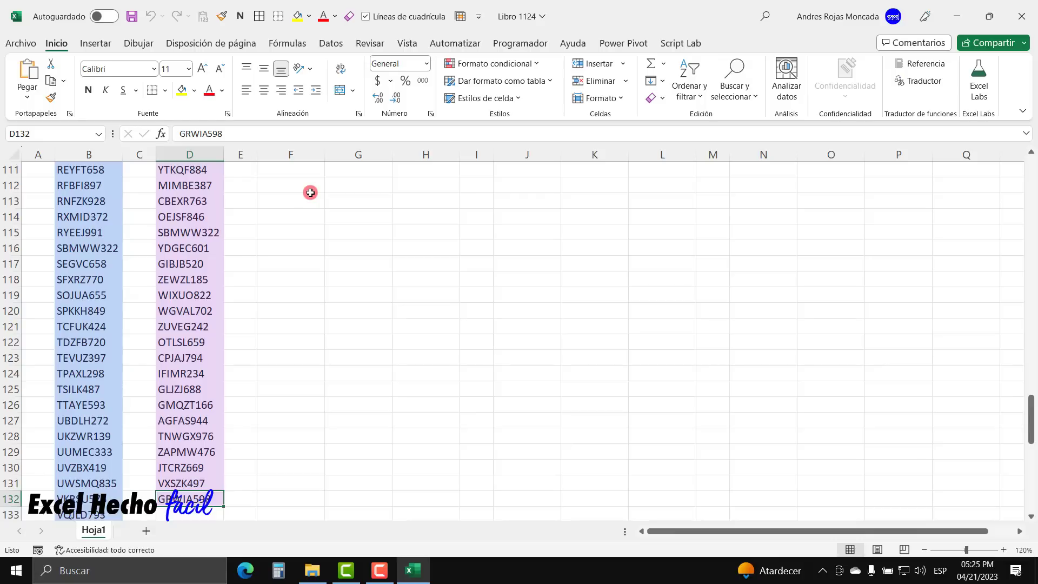
{"action": "key", "text": "ctrl+shift+Up"}
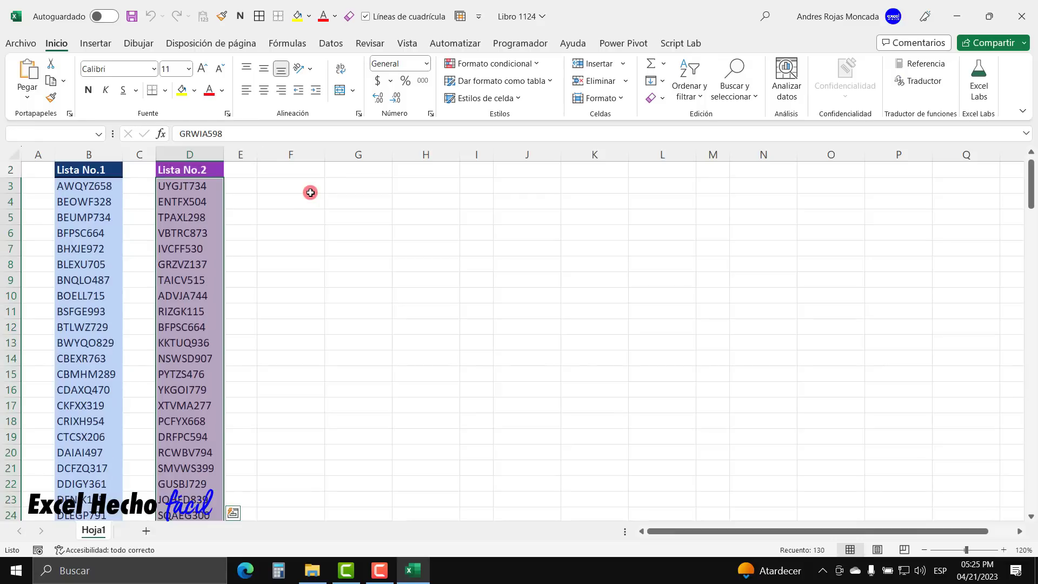
{"action": "key", "text": "ctrl+Up"}
{"action": "key", "text": "ctrl+Up"}
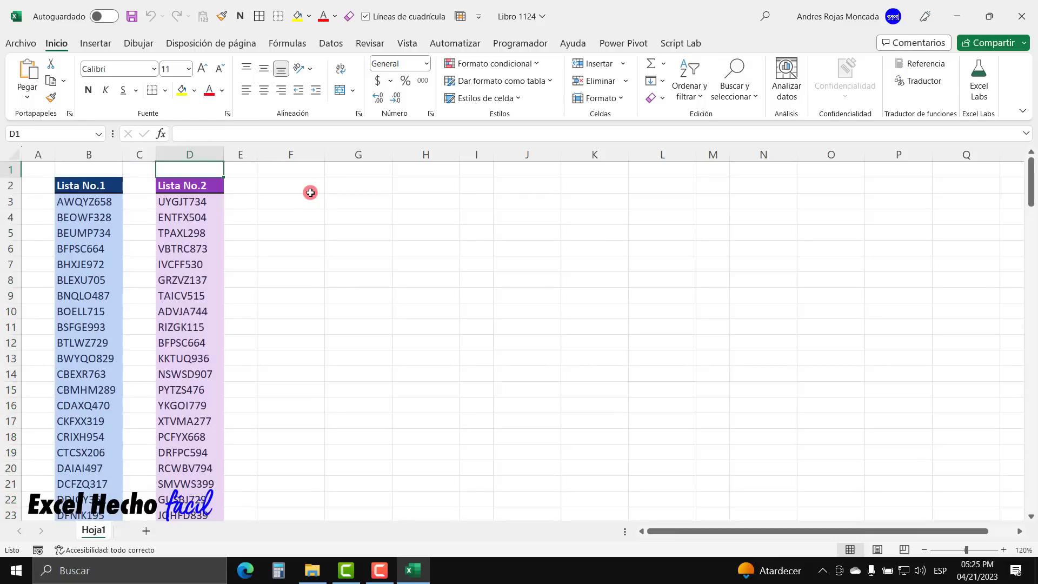
Mark out the blank output area in F2:H12, selecting rows 2 to 12 of columns F, G and H
{"action": "left_click", "coordinate": [311, 193]}
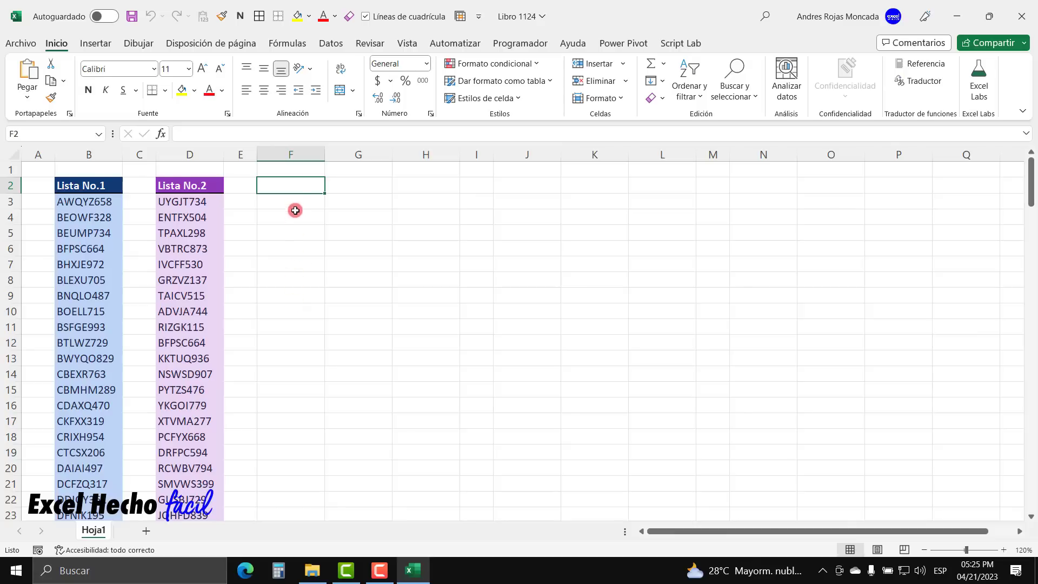
{"action": "left_click_drag", "start_coordinate": [294, 185], "coordinate": [297, 344]}
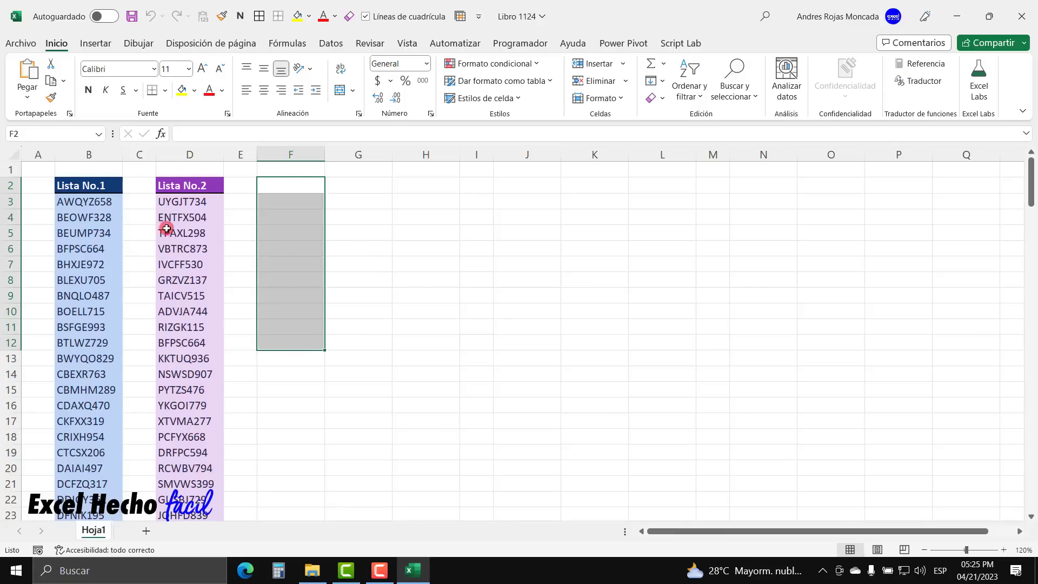
{"action": "left_click", "coordinate": [351, 185], "text": "ctrl"}
{"action": "left_click_drag", "start_coordinate": [352, 185], "coordinate": [341, 338]}
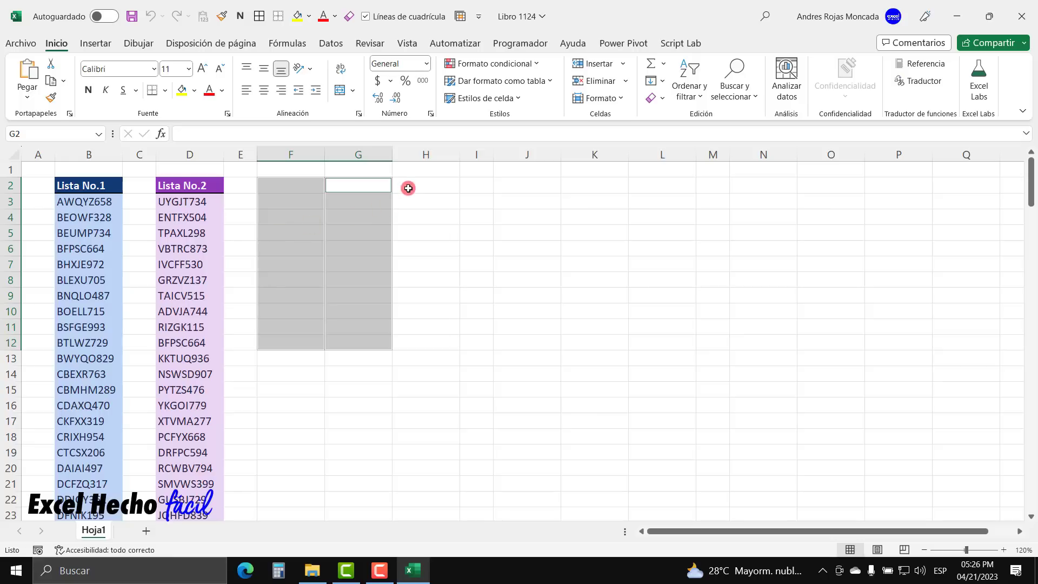
{"action": "left_click_drag", "start_coordinate": [408, 187], "coordinate": [394, 343]}
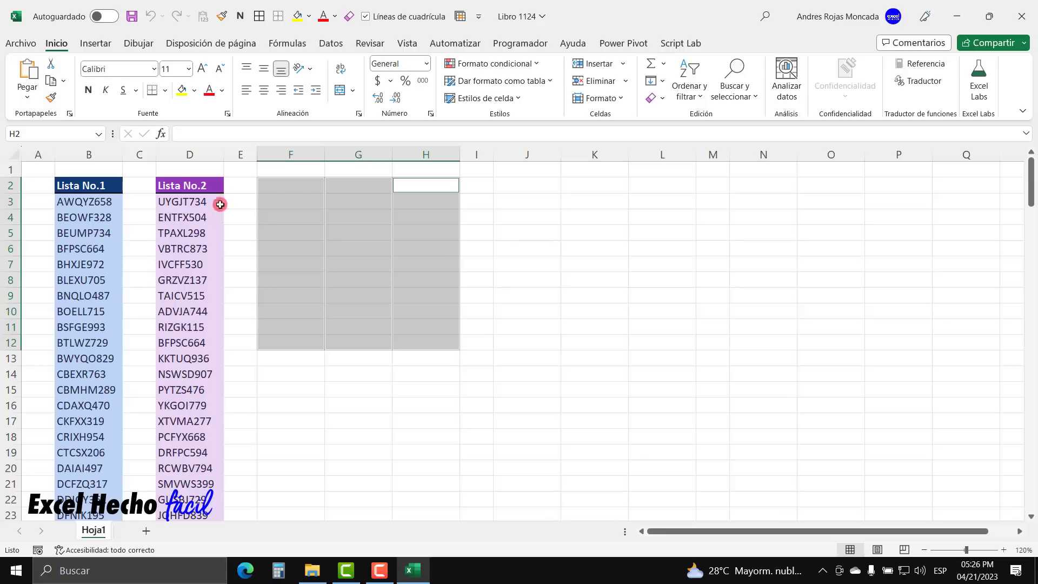
Begin a LET formula in cell F2 and declare Cabecera as its first variable name
{"action": "left_click", "coordinate": [295, 186]}
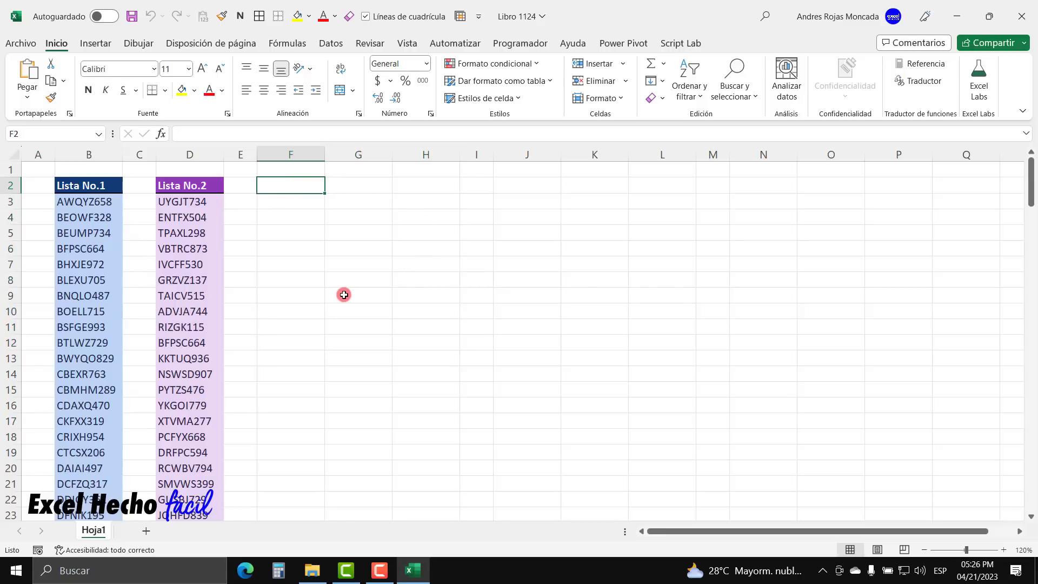
{"action": "type", "text": "="}
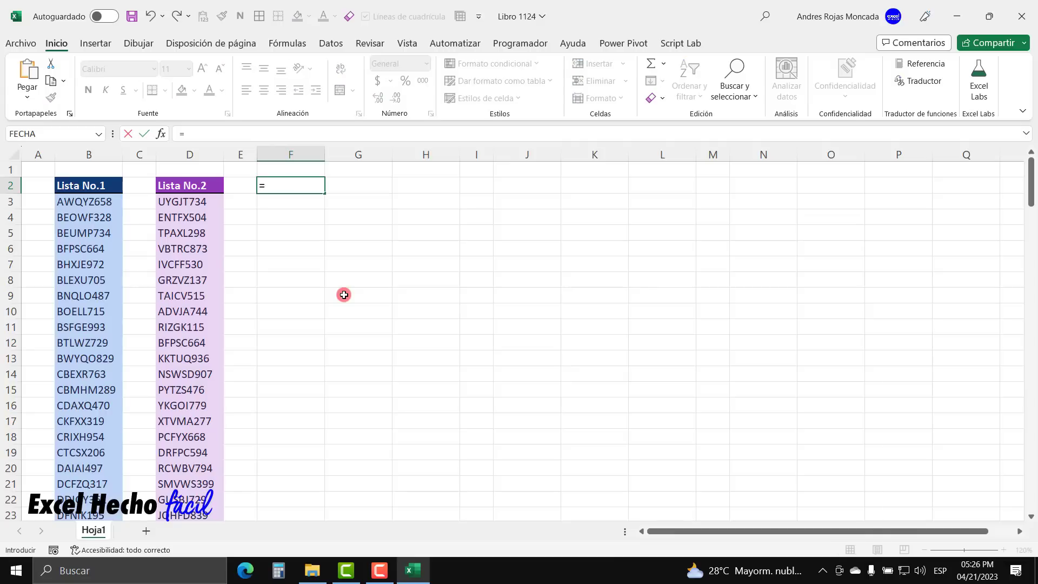
{"action": "type", "text": "let"}
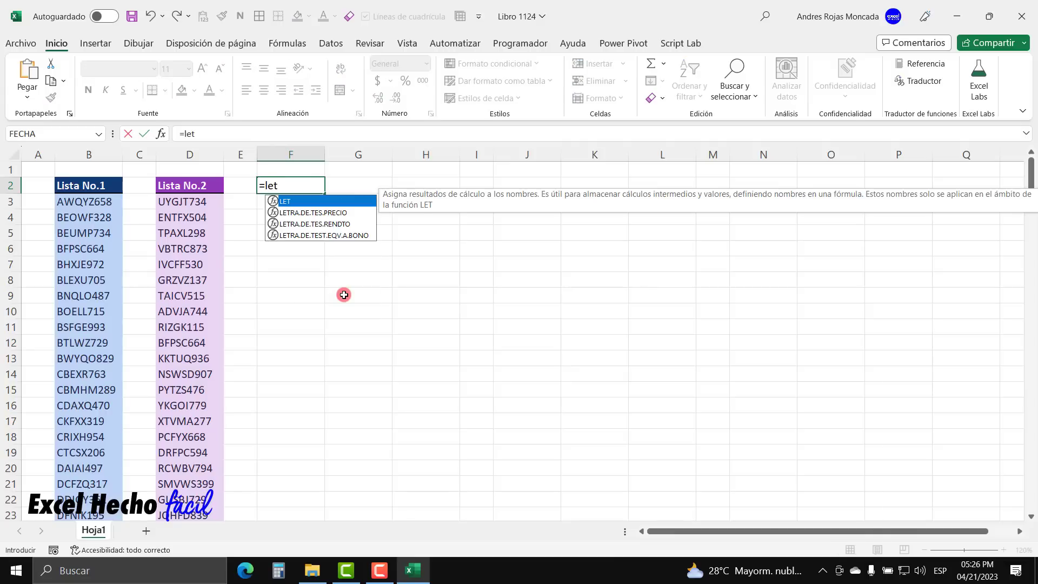
{"action": "key", "text": "Tab"}
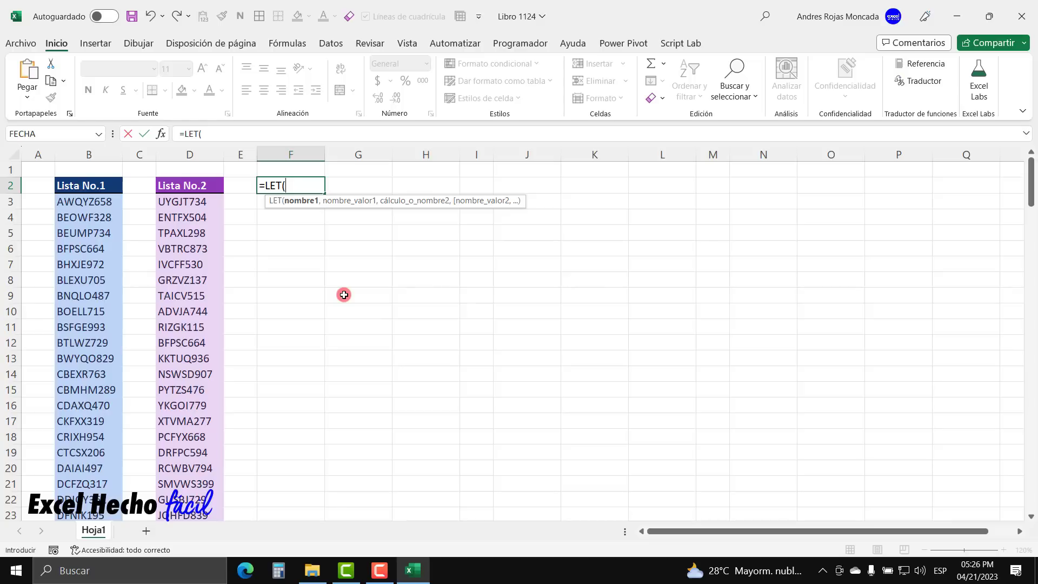
{"action": "type", "text": "Cabecera,"}
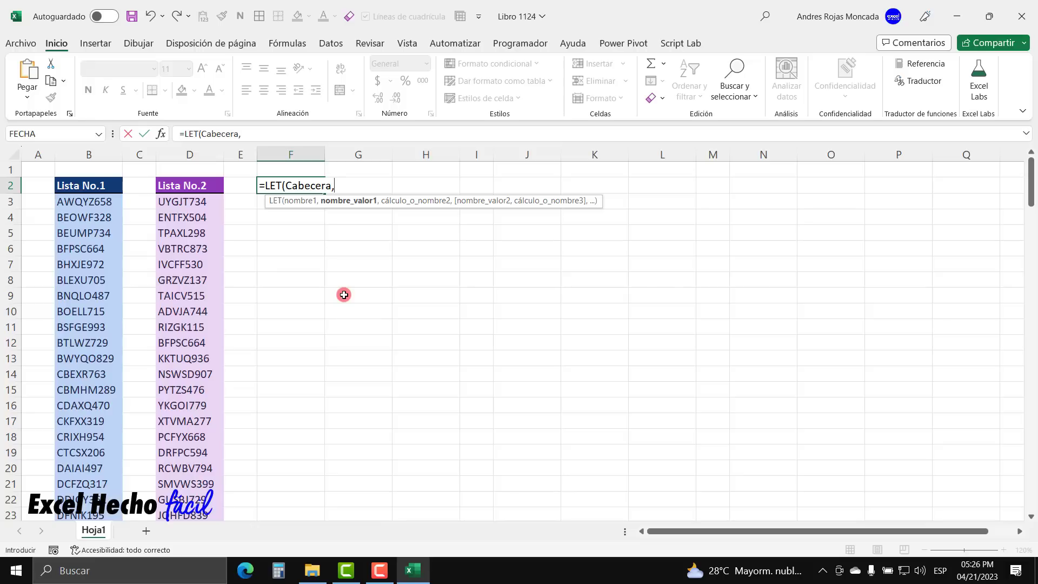
Define Cabecera in the formula as APILARH("Combinados","Unicos L1","Unicos L2")
{"action": "type", "text": "apila"}
{"action": "key", "text": "Tab"}
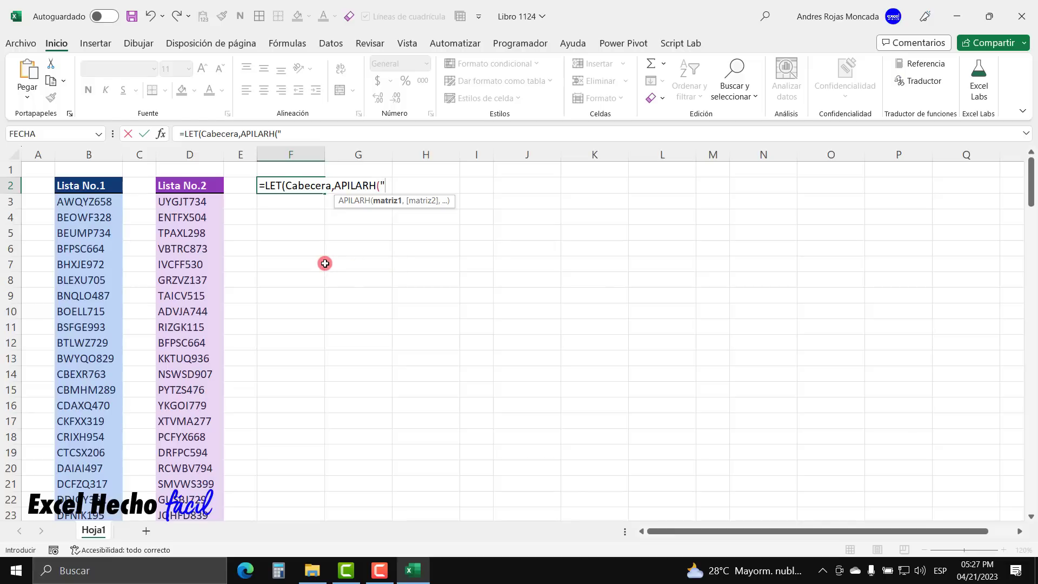
{"action": "type", "text": "Combinados"}
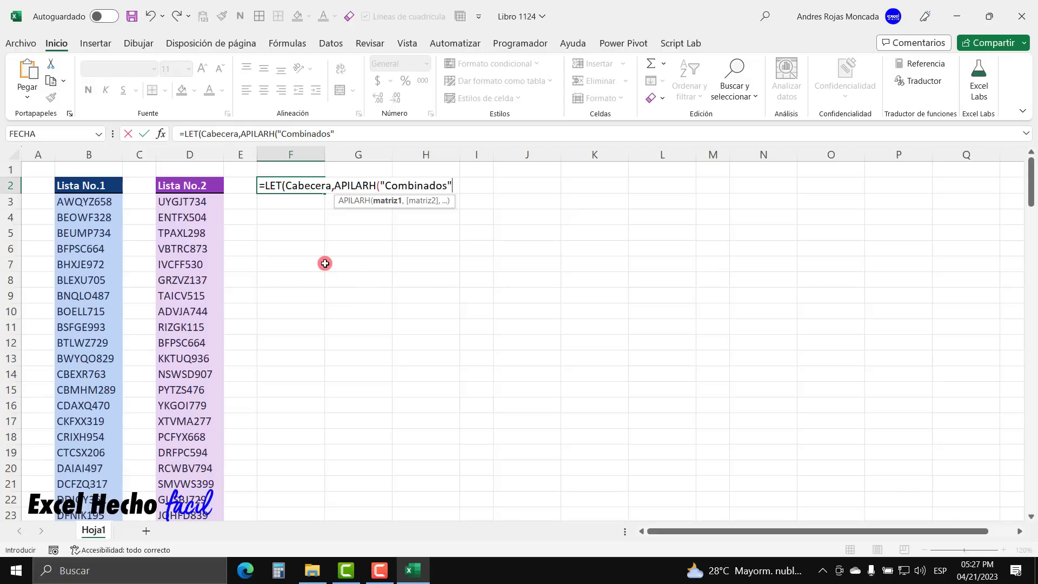
{"action": "type", "text": ","}
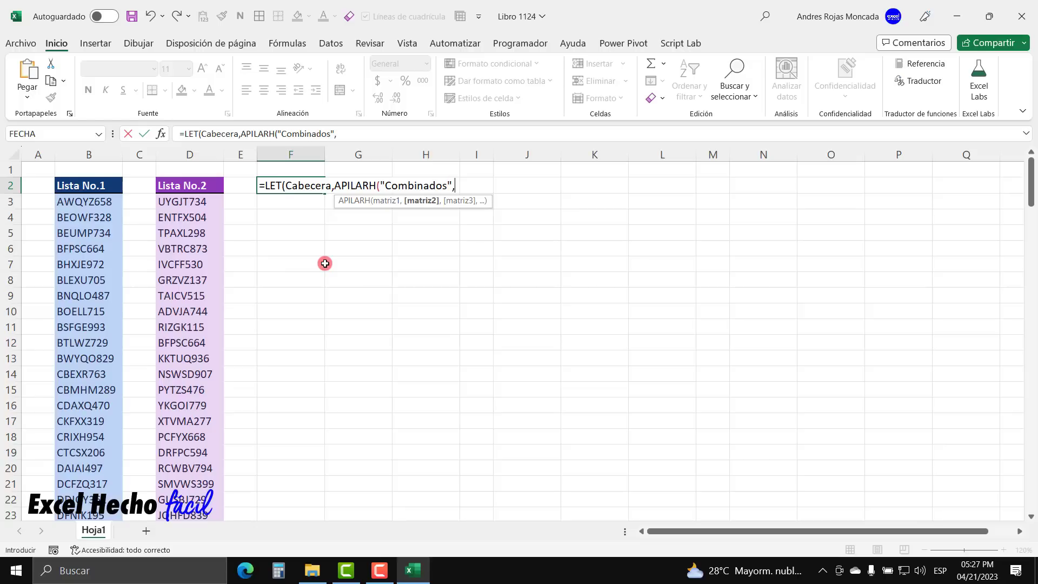
{"action": "type", "text": "\"unicos"}
{"action": "key", "text": "BackSpace"}
{"action": "key", "text": "BackSpace"}
{"action": "key", "text": "BackSpace"}
{"action": "key", "text": "BackSpace"}
{"action": "key", "text": "BackSpace"}
{"action": "key", "text": "BackSpace"}
{"action": "type", "text": "Unicos L1\""}
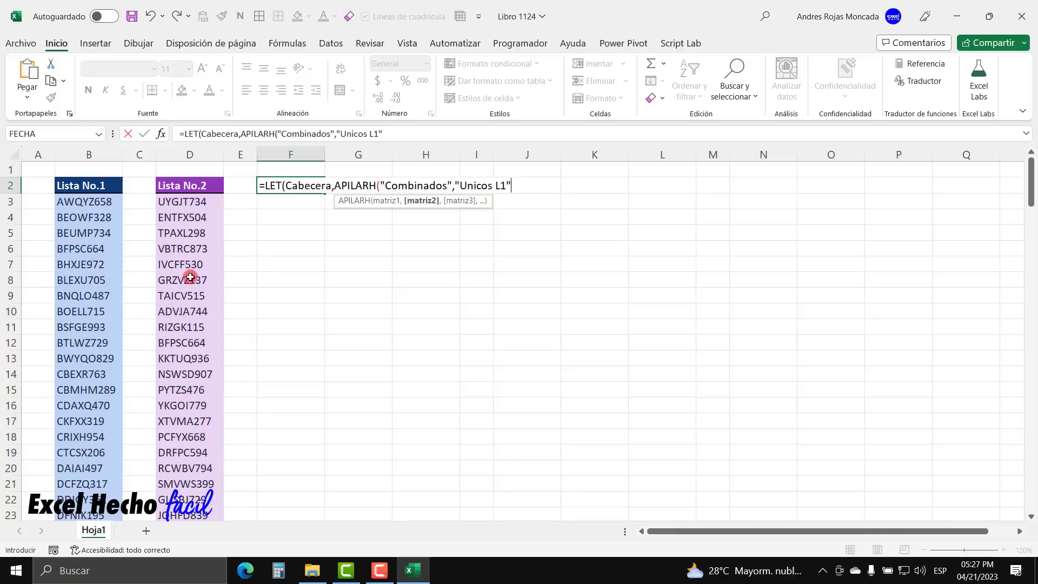
{"action": "type", "text": ","}
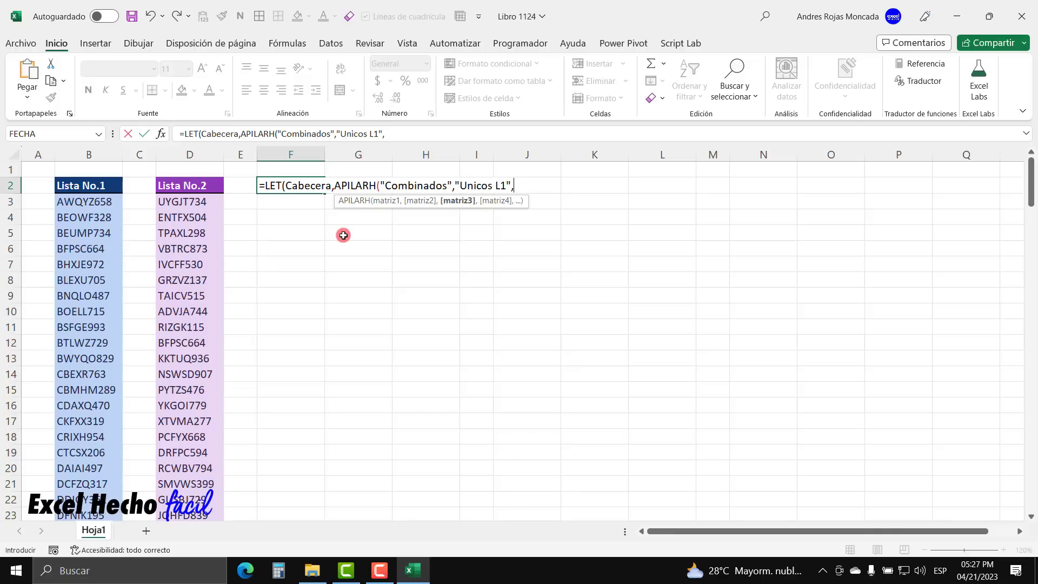
{"action": "type", "text": "\"Unicos L2\")"}
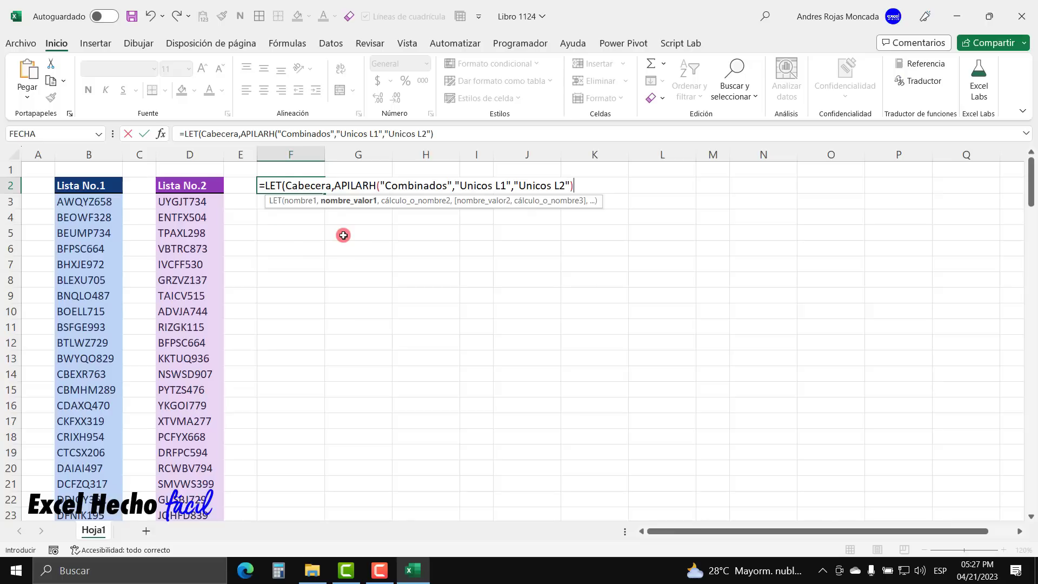
Add Cabecera on a new line as the LET function's final result and enter the formula
{"action": "type", "text": ","}
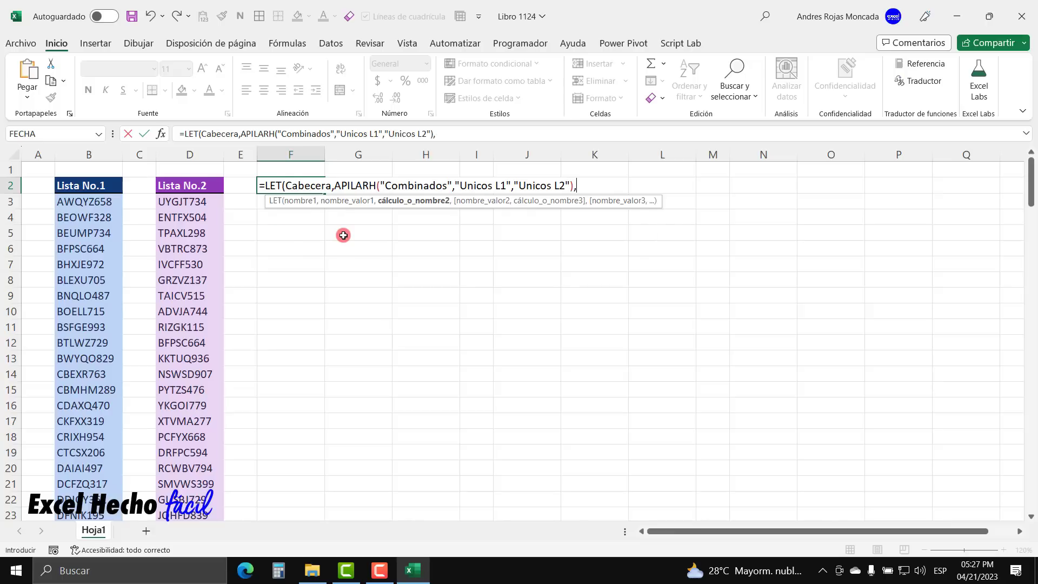
{"action": "key", "text": "alt+Return"}
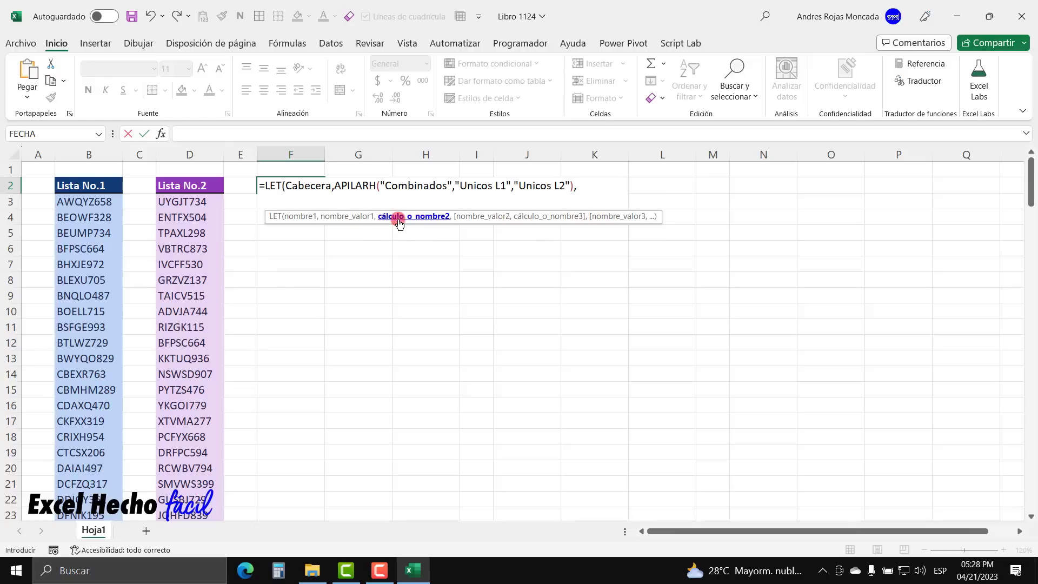
{"action": "type", "text": "cabe"}
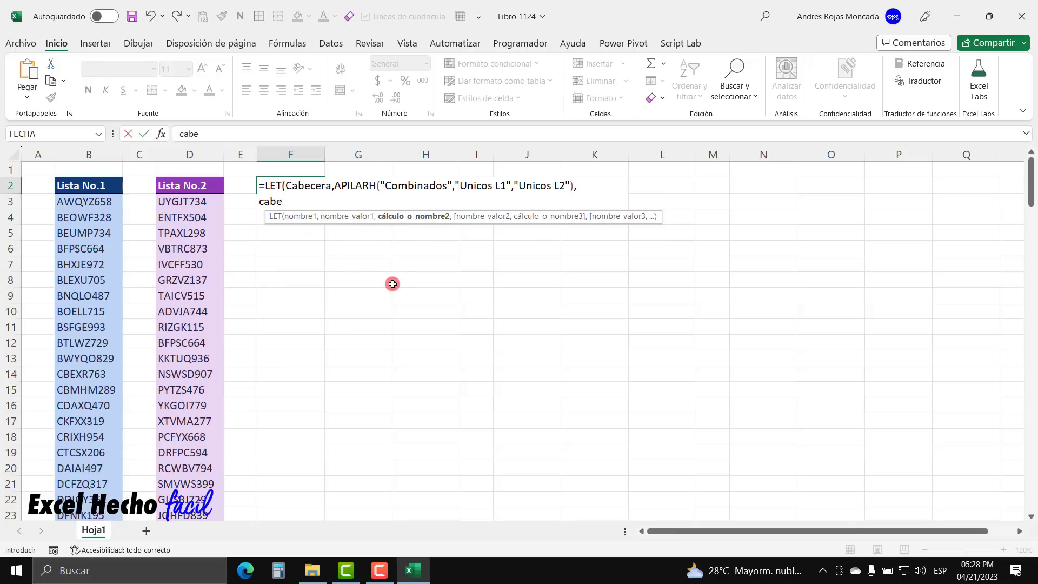
{"action": "key", "text": "Tab"}
{"action": "type", "text": ")"}
{"action": "key", "text": "Return"}
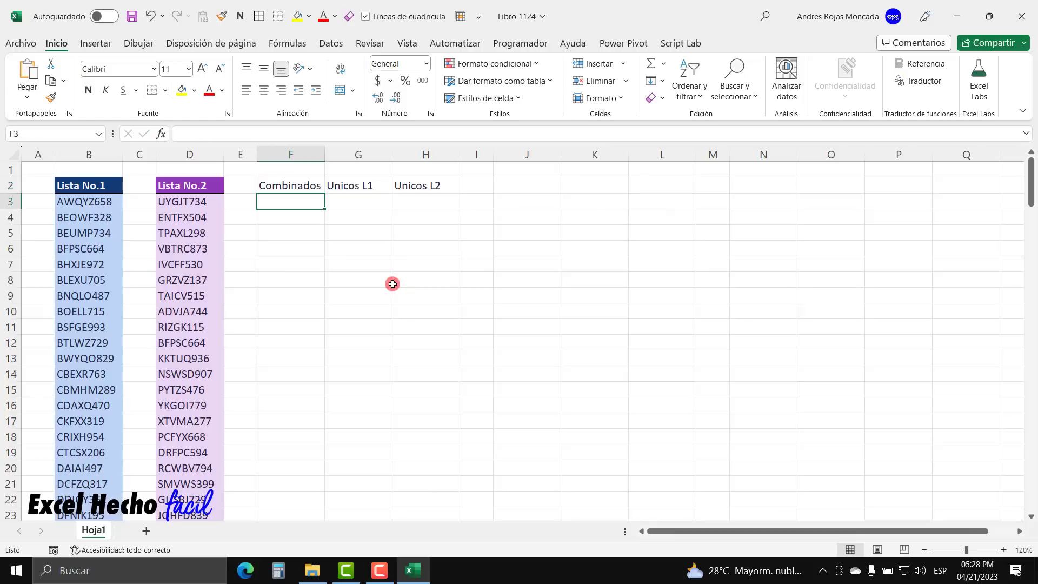
Reopen the LET formula in F2 and delete its closing result line "Cabecera)"
{"action": "left_click", "coordinate": [309, 187]}
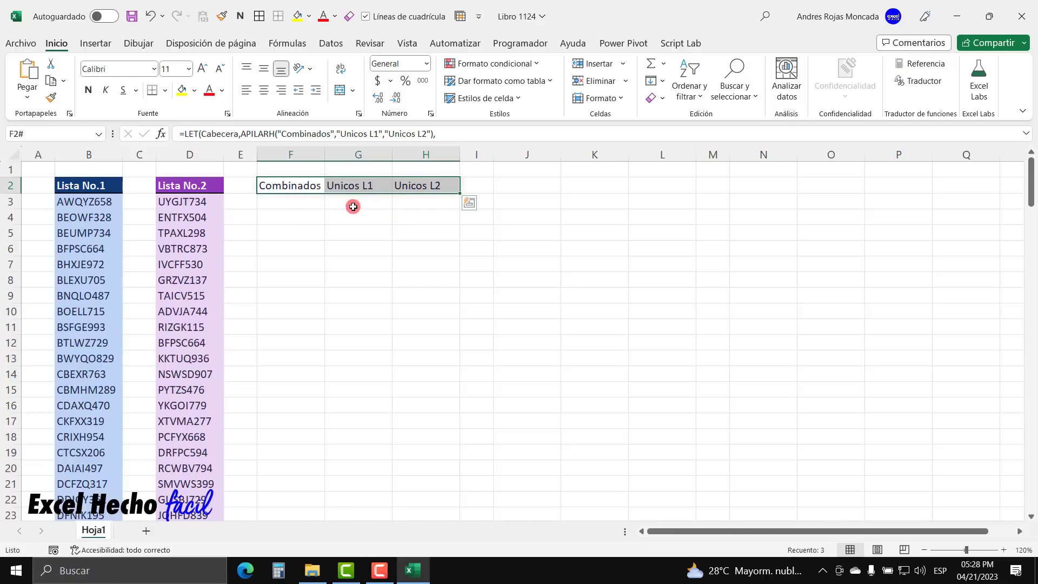
{"action": "left_click", "coordinate": [303, 185]}
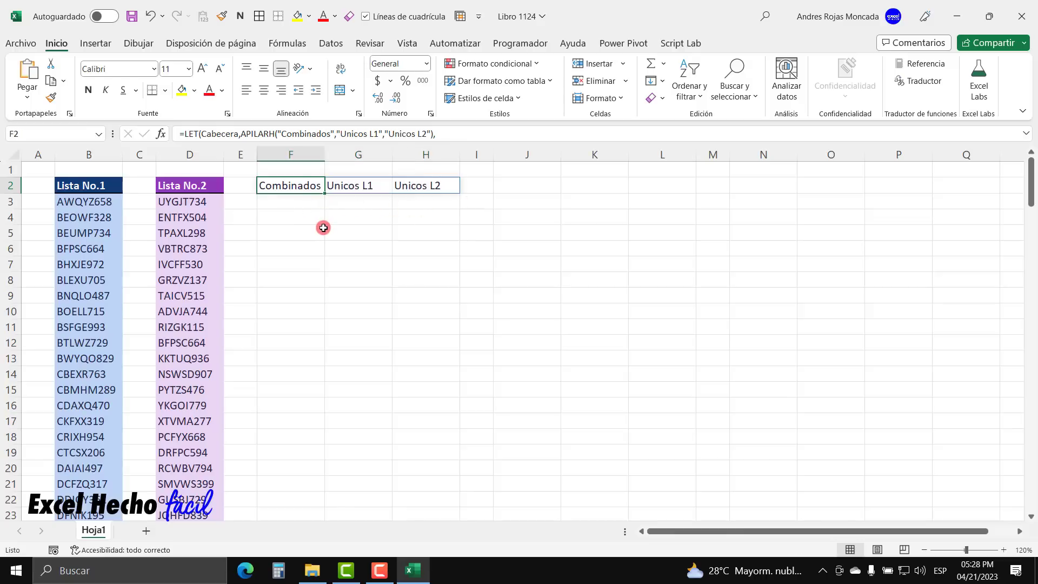
{"action": "key", "text": "F2"}
{"action": "left_click_drag", "start_coordinate": [311, 203], "coordinate": [246, 212]}
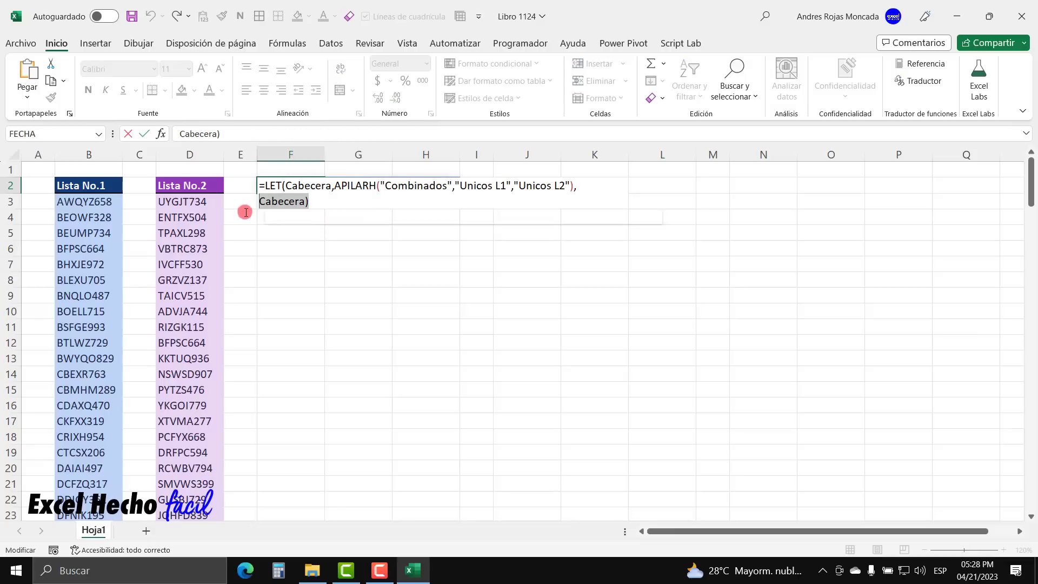
{"action": "key", "text": "Delete"}
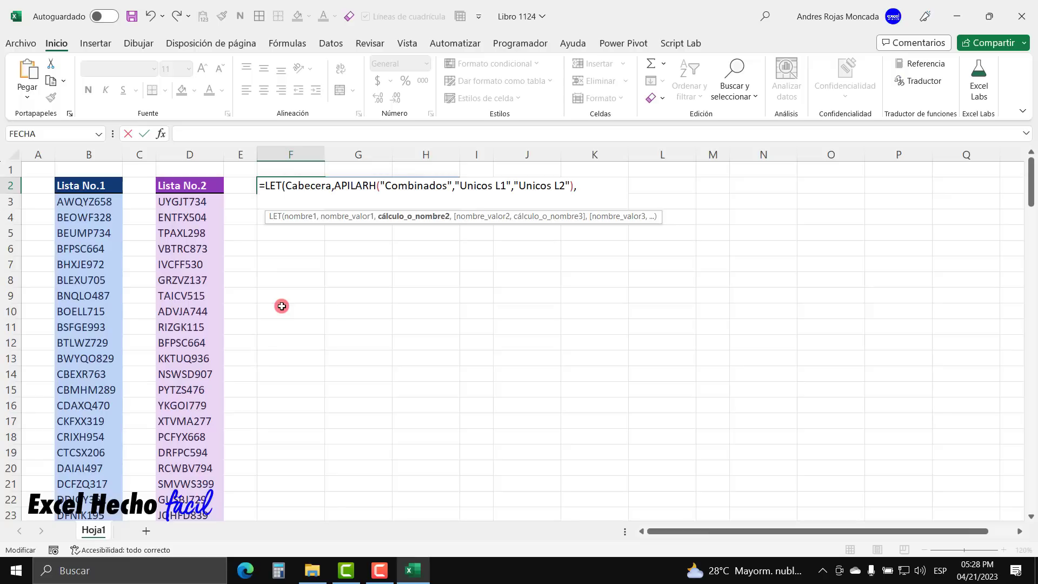
Declare Combinados as the LET formula's second variable name and move the function hint clear of the formula
{"action": "type", "text": "Com"}
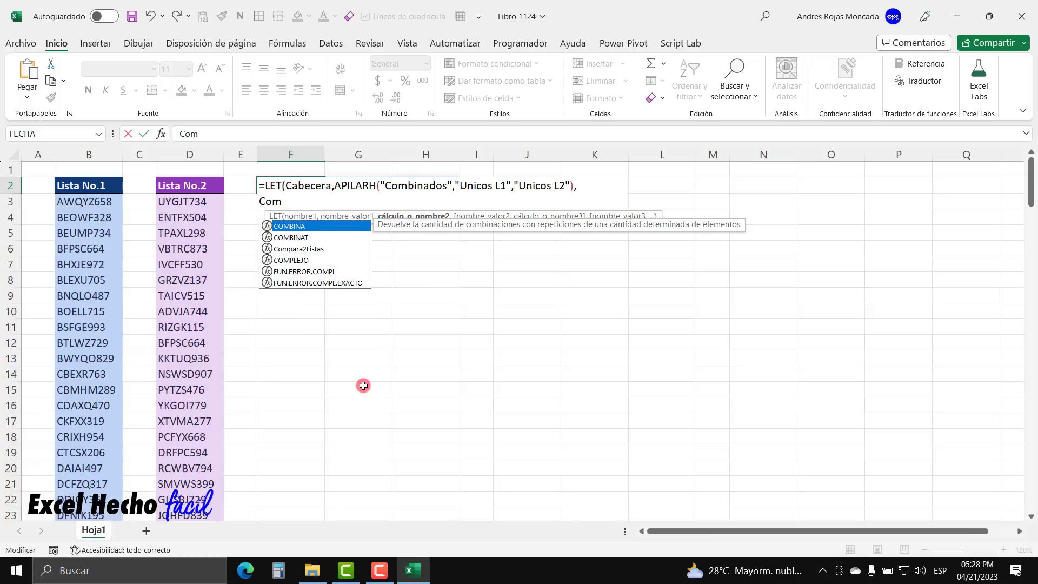
{"action": "type", "text": "binados"}
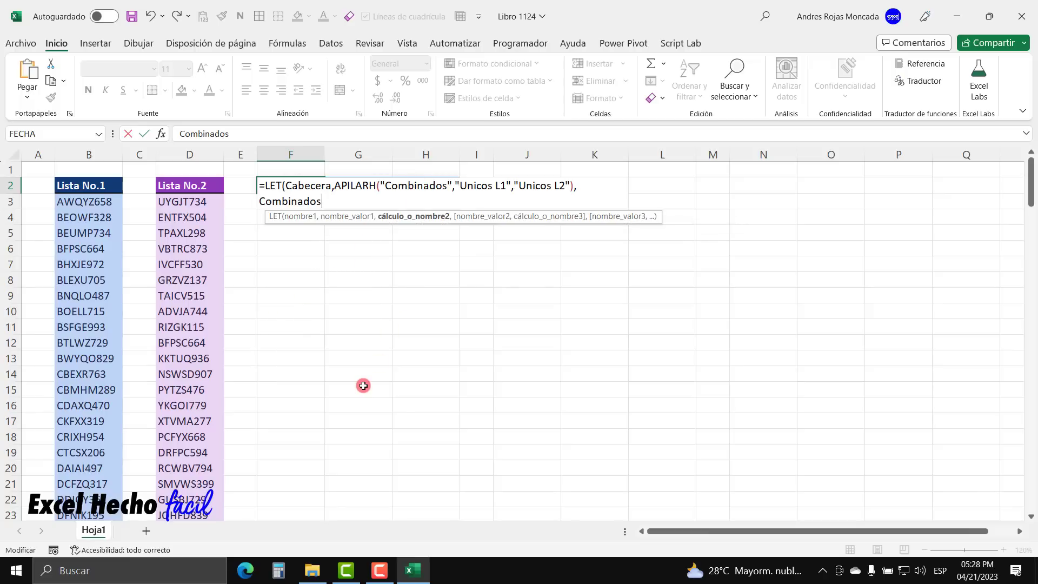
{"action": "type", "text": ","}
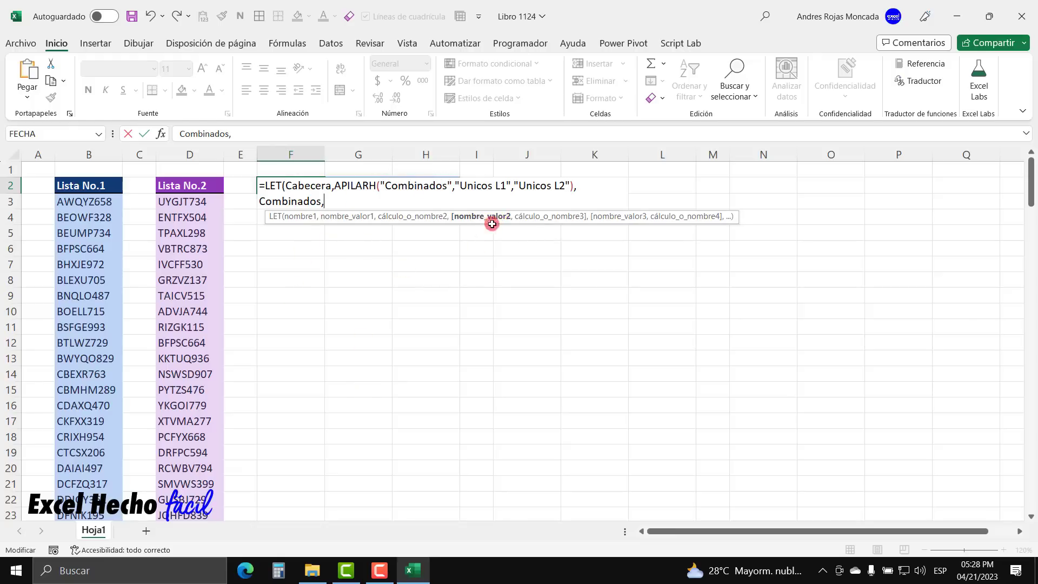
{"action": "left_click_drag", "start_coordinate": [540, 217], "coordinate": [523, 359]}
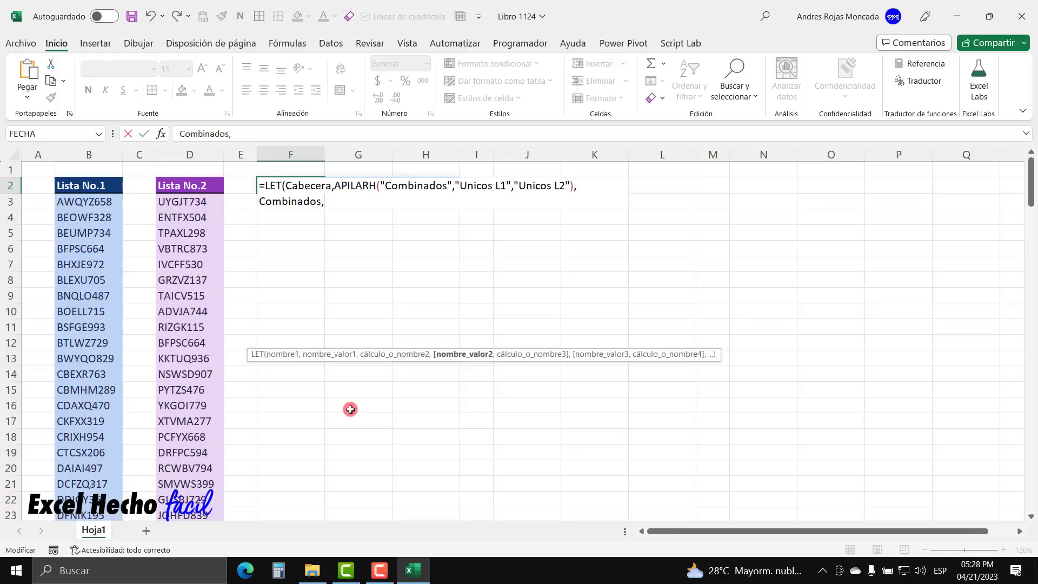
Start the Combinados definition with COINCIDIRX, using the Lista No.1 codes in B3:B164 as the lookup value
{"action": "type", "text": "coin"}
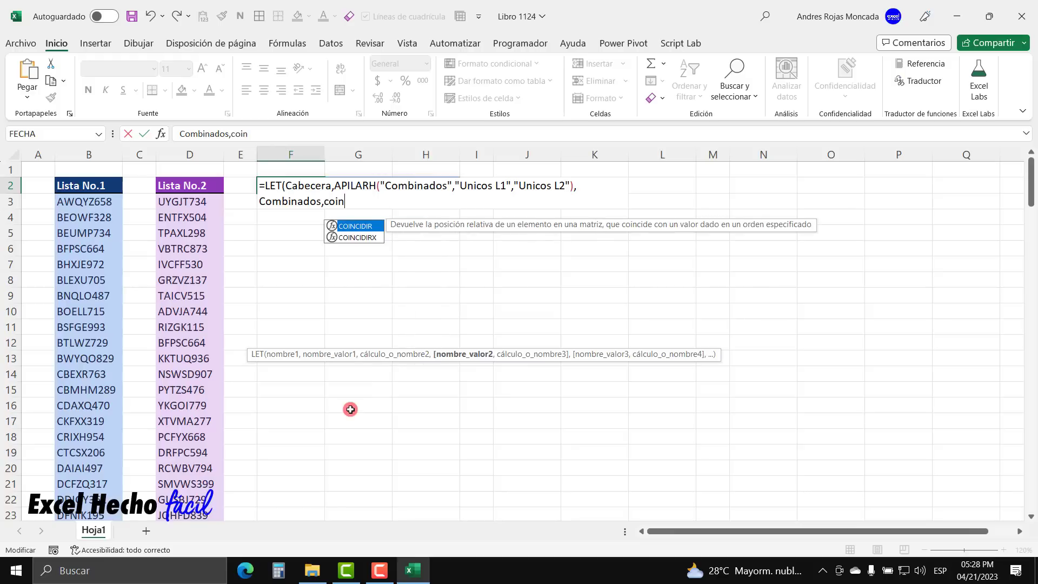
{"action": "key", "text": "Down"}
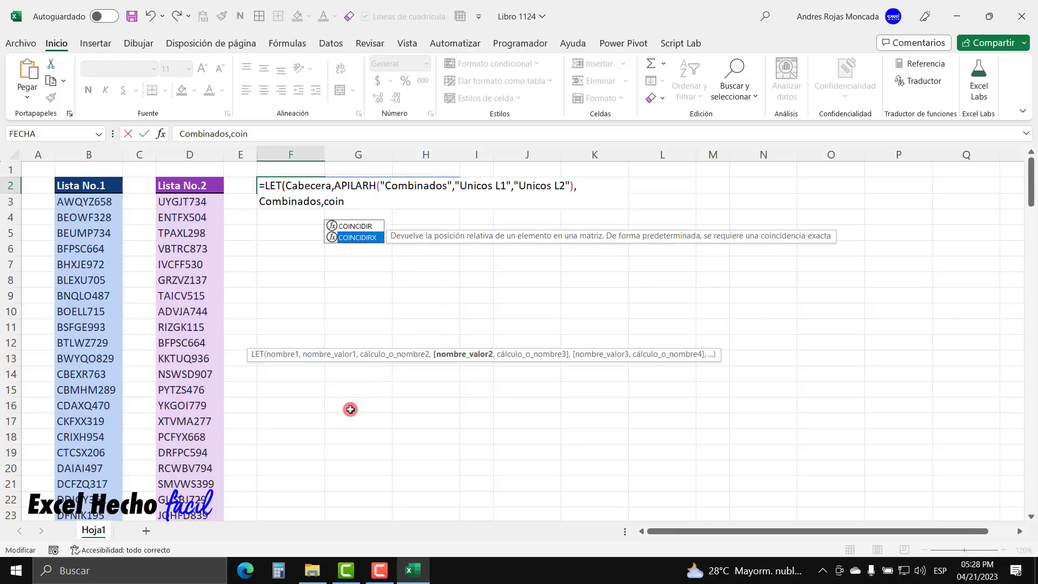
{"action": "key", "text": "Tab"}
{"action": "key", "text": "BackSpace"}
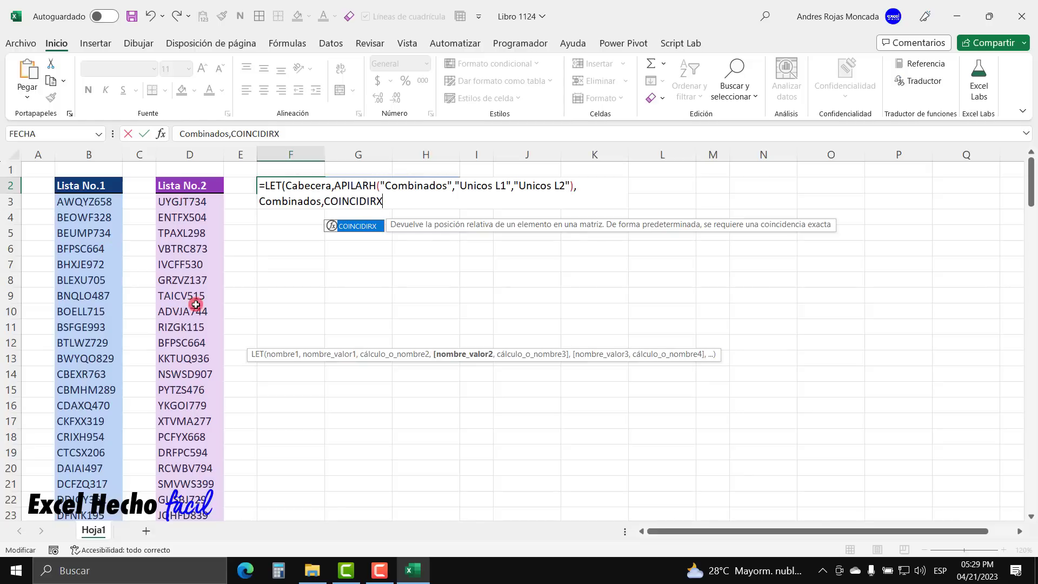
{"action": "type", "text": "("}
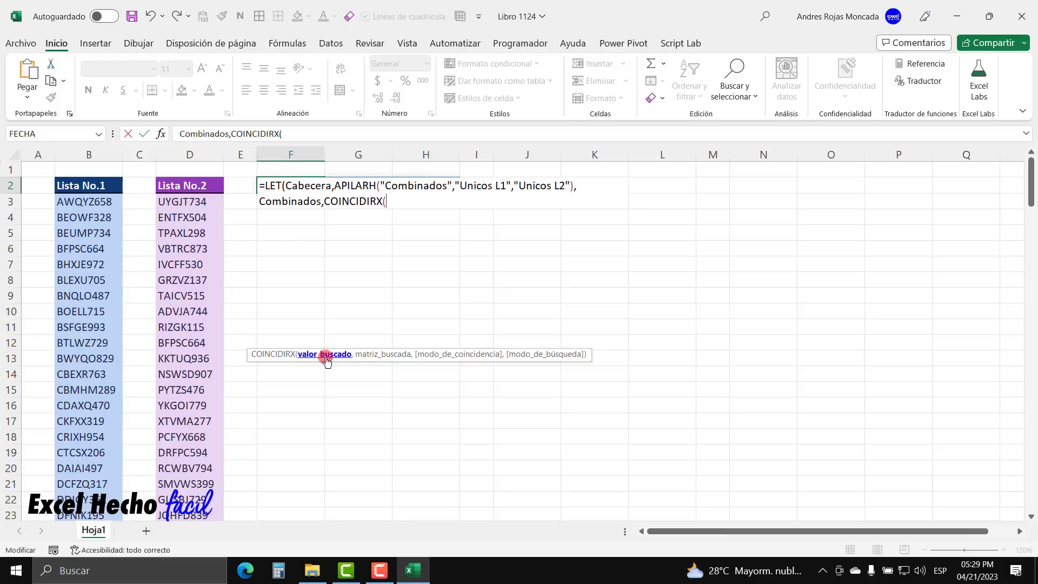
{"action": "left_click", "coordinate": [107, 204]}
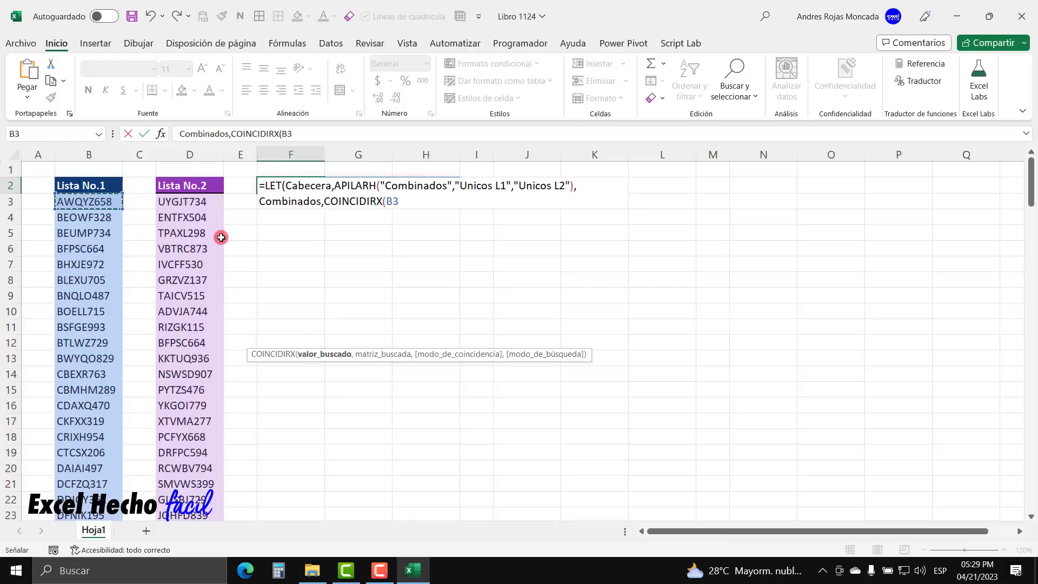
{"action": "key", "text": "ctrl+shift+Down"}
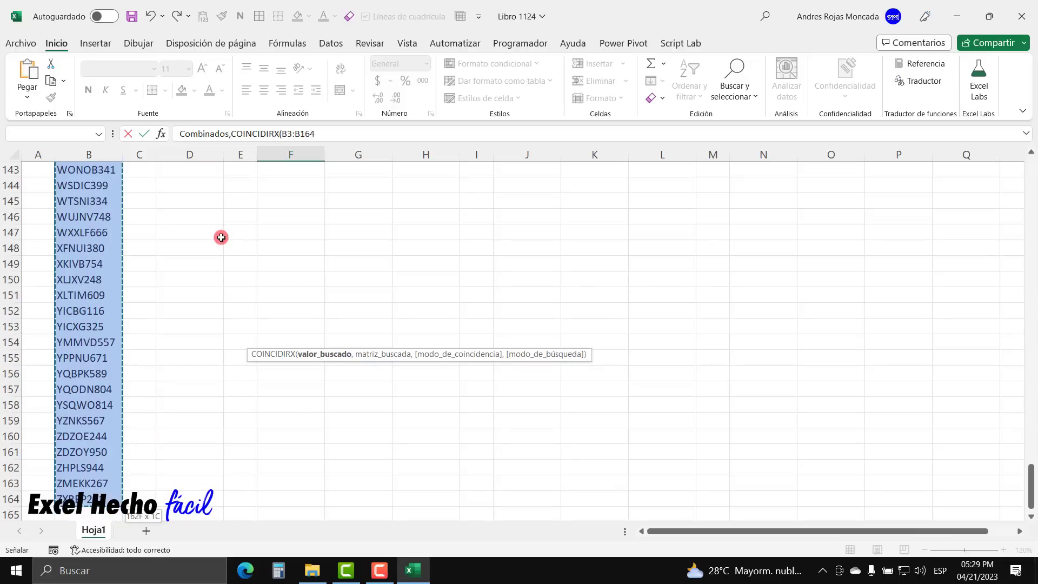
{"action": "key", "text": "ctrl+BackSpace"}
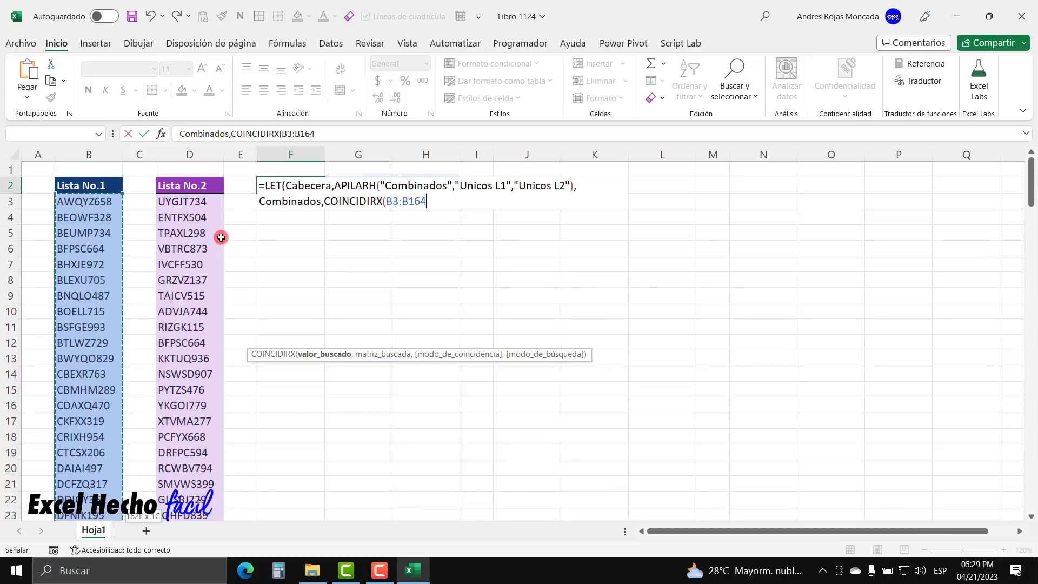
{"action": "type", "text": ","}
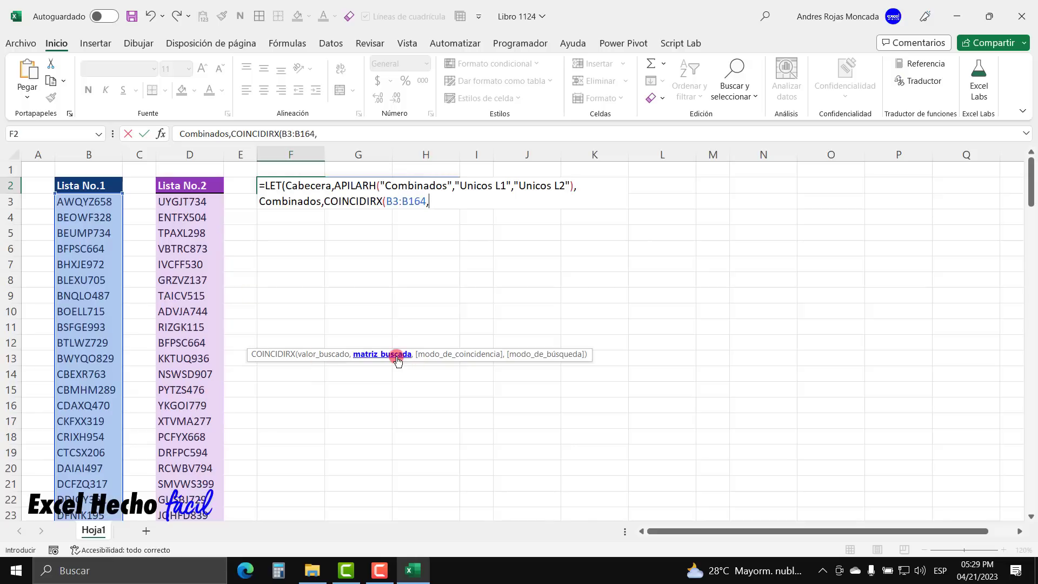
Set the COINCIDIRX lookup array to the Lista No.2 codes in D3:D132
{"action": "left_click", "coordinate": [200, 201]}
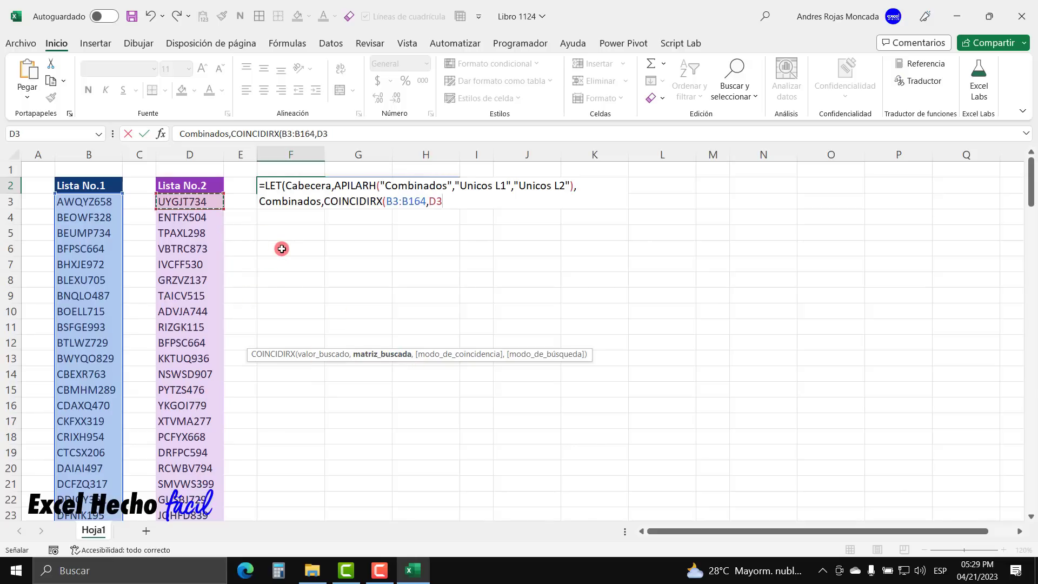
{"action": "key", "text": "ctrl+shift+Down"}
{"action": "key", "text": "ctrl+BackSpace"}
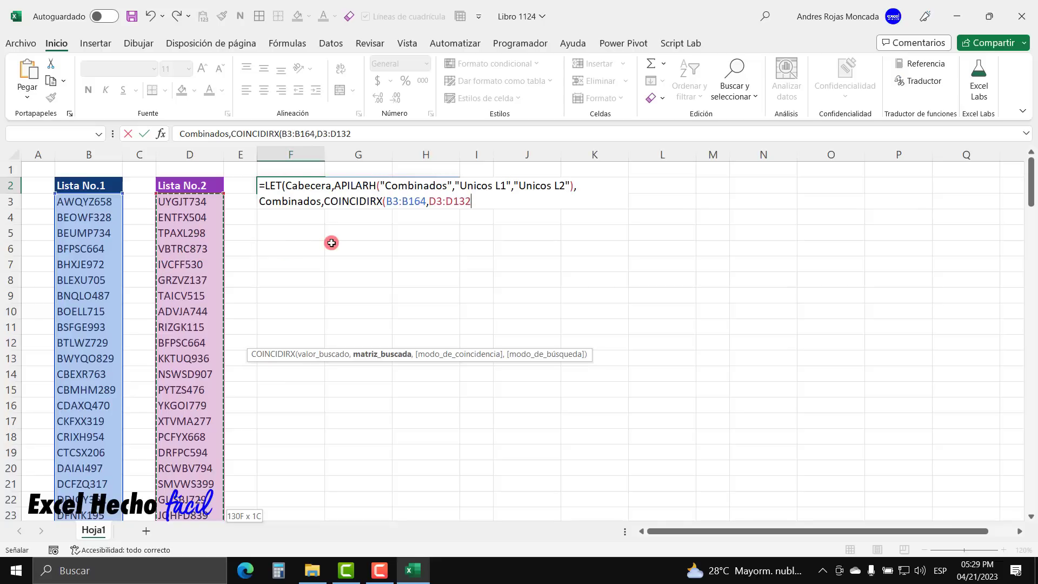
{"action": "type", "text": ","}
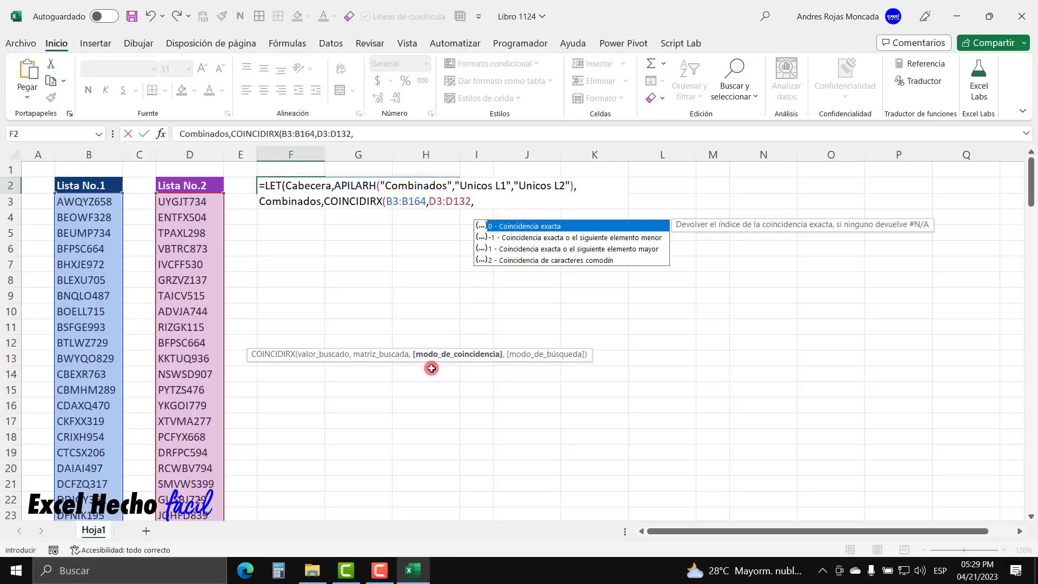
{"action": "double_click", "coordinate": [547, 228]}
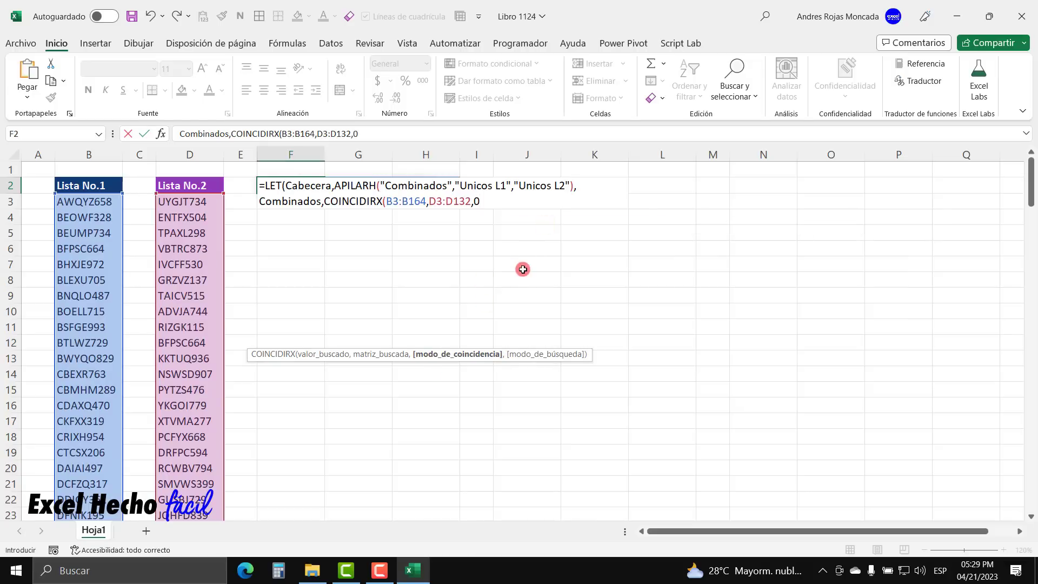
{"action": "key", "text": "BackSpace"}
{"action": "key", "text": "BackSpace"}
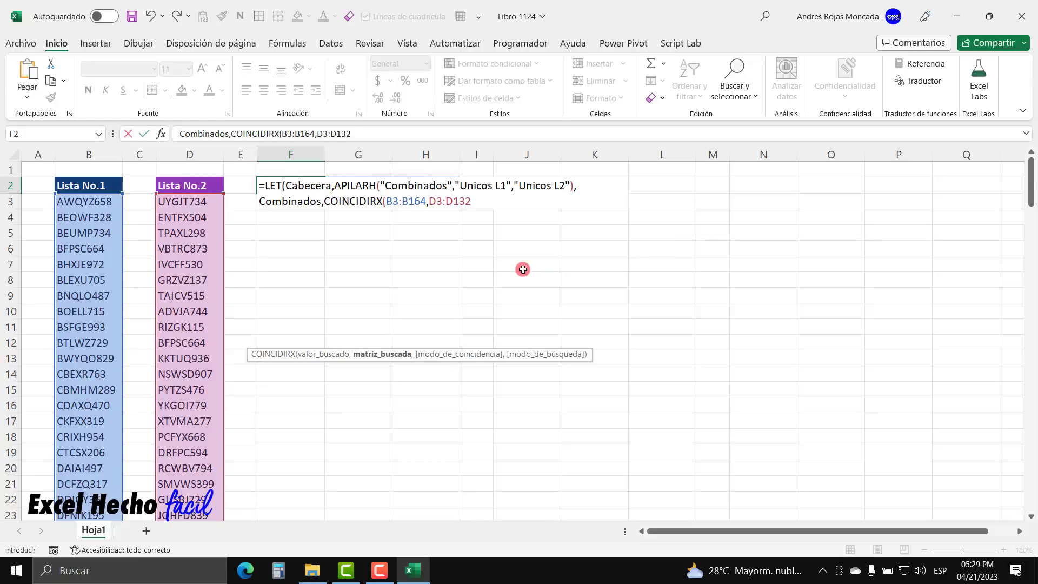
Close the COINCIDIRX function, add Combinados on a new line as the LET function's result and enter the formula
{"action": "type", "text": ")"}
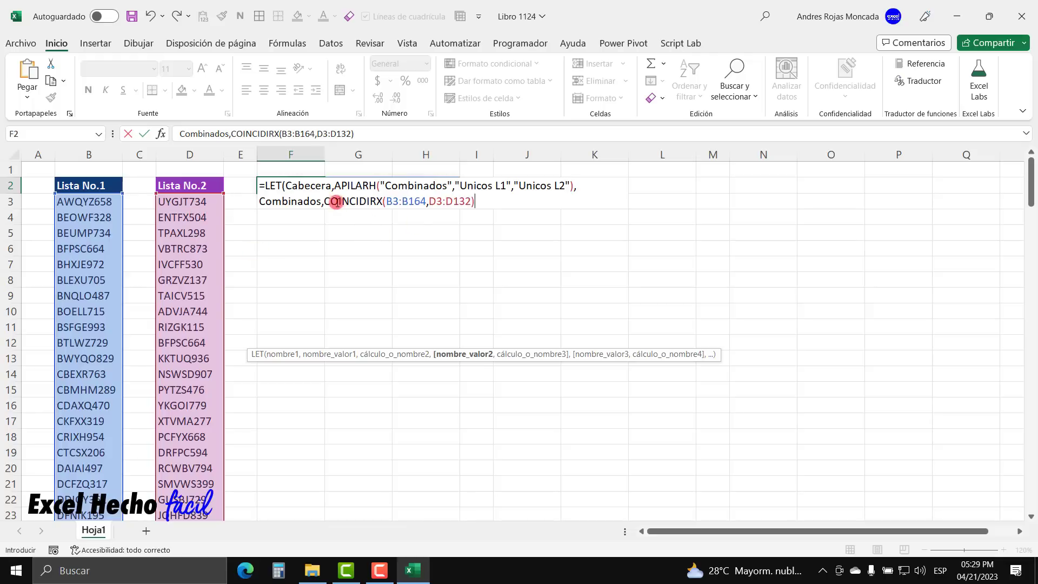
{"action": "type", "text": ","}
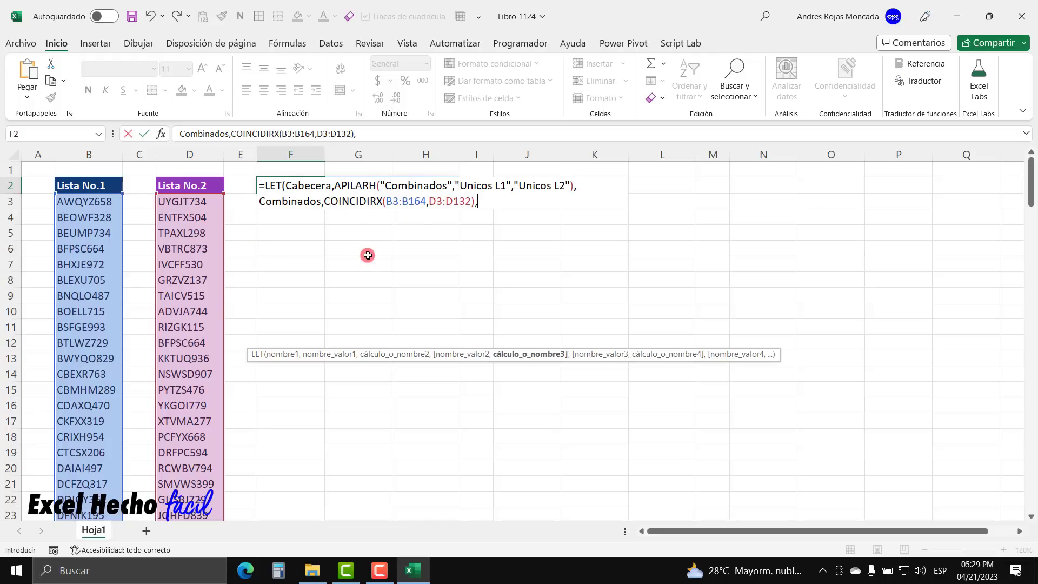
{"action": "key", "text": "alt+Return"}
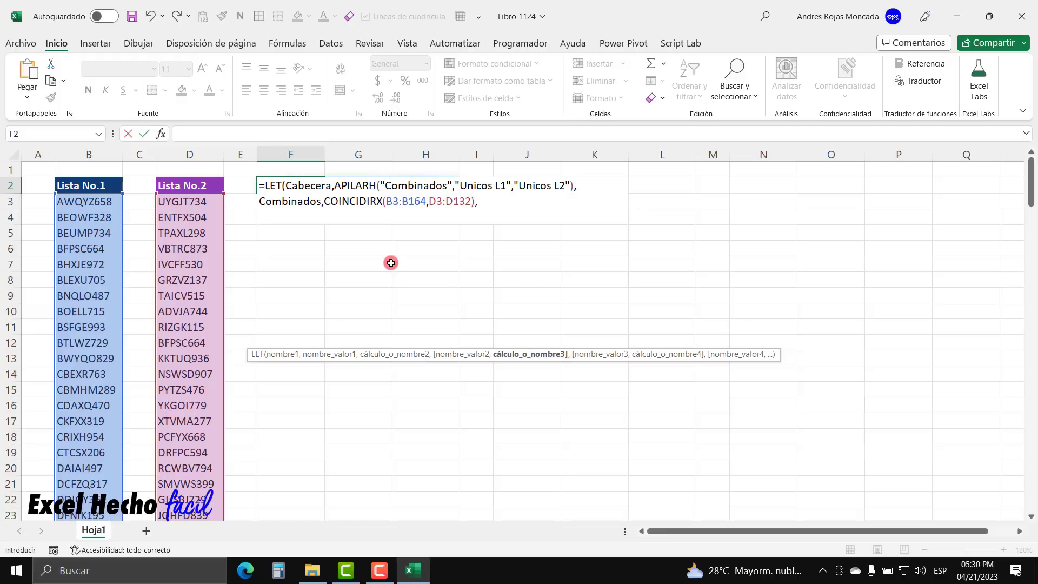
{"action": "type", "text": "com"}
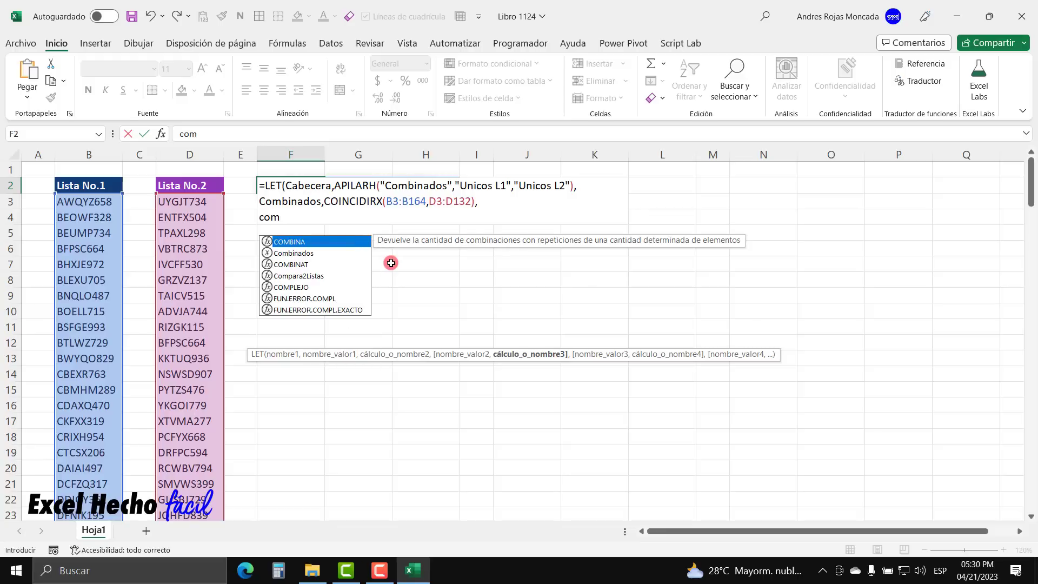
{"action": "key", "text": "Down"}
{"action": "key", "text": "Tab"}
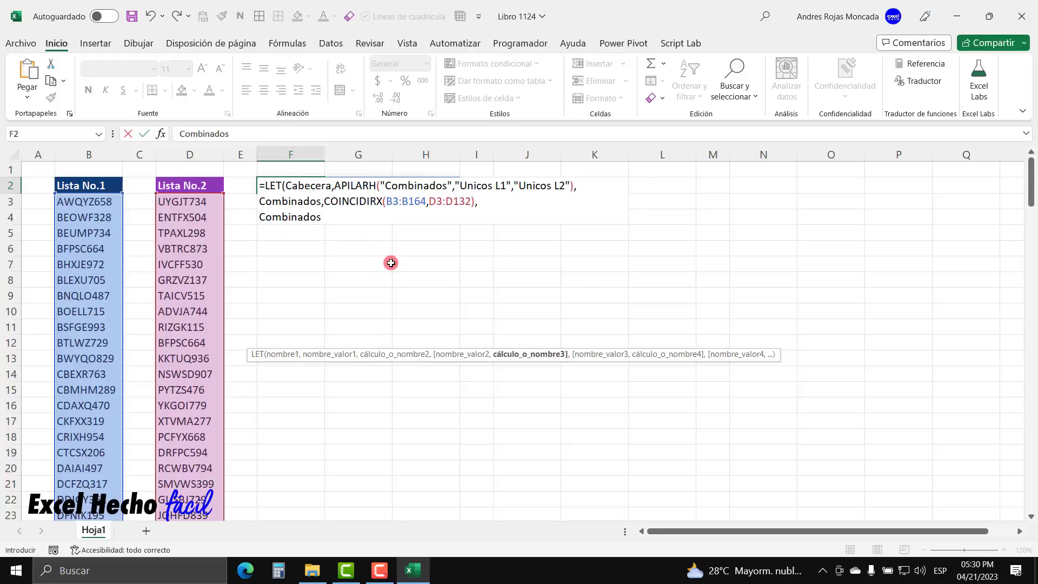
{"action": "key", "text": "Return"}
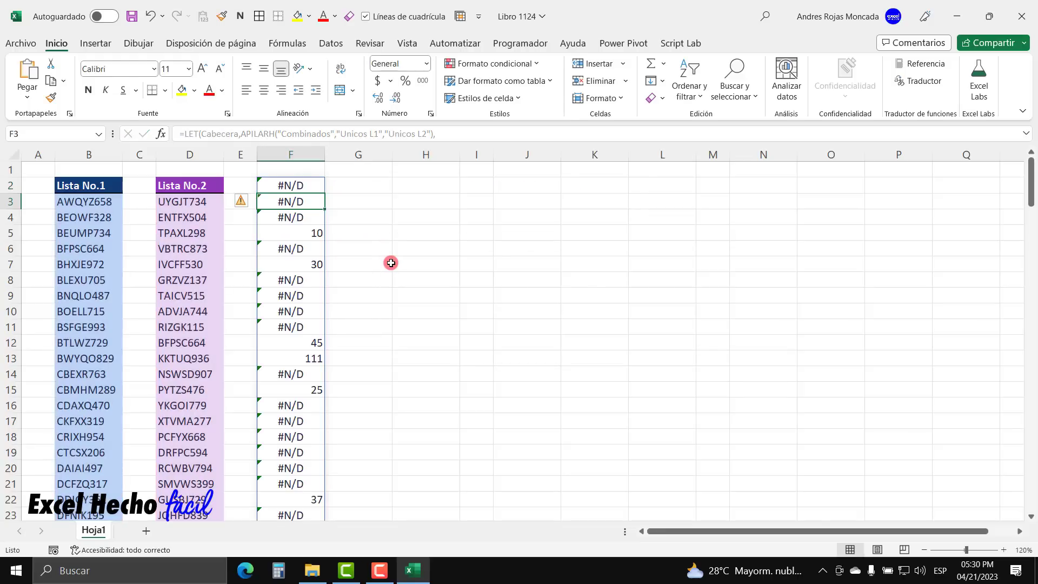
Compare the spilled match results in column F with the Lista No.1 codes, from the end of the range back to the header
{"action": "key", "text": "ctrl+Down"}
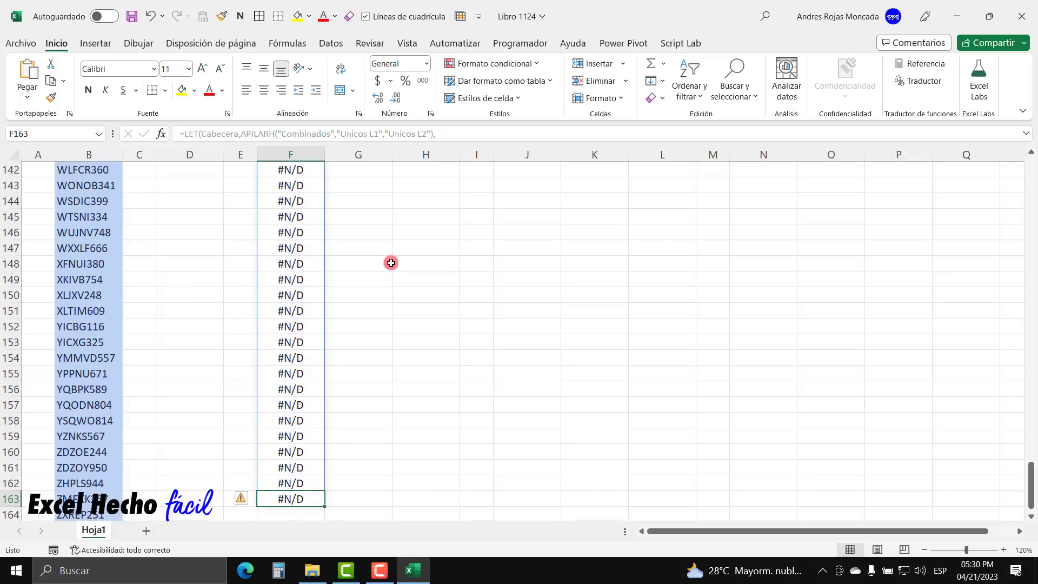
{"action": "key", "text": "Left"}
{"action": "key", "text": "Left"}
{"action": "key", "text": "Left"}
{"action": "key", "text": "Left"}
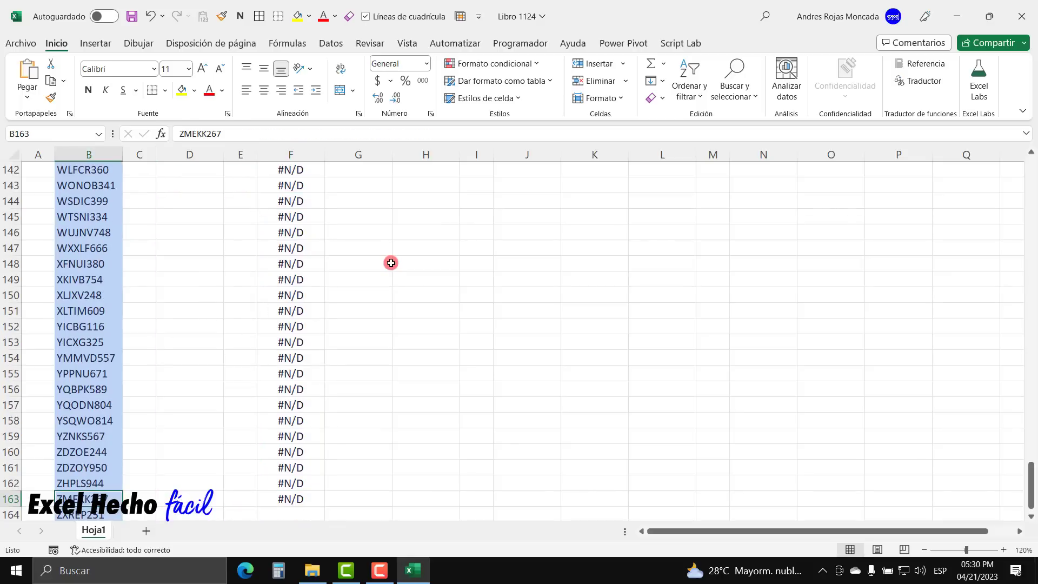
{"action": "scroll", "coordinate": [391, 263], "scroll_direction": "down", "scroll_amount": 3}
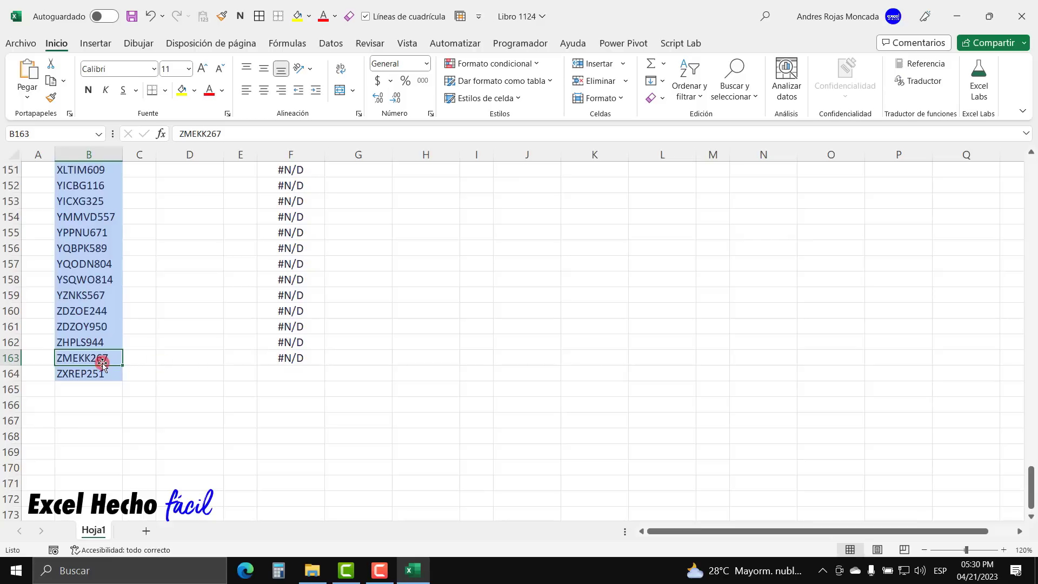
{"action": "key", "text": "Right"}
{"action": "key", "text": "Right"}
{"action": "key", "text": "Right"}
{"action": "key", "text": "Right"}
{"action": "key", "text": "ctrl+Up"}
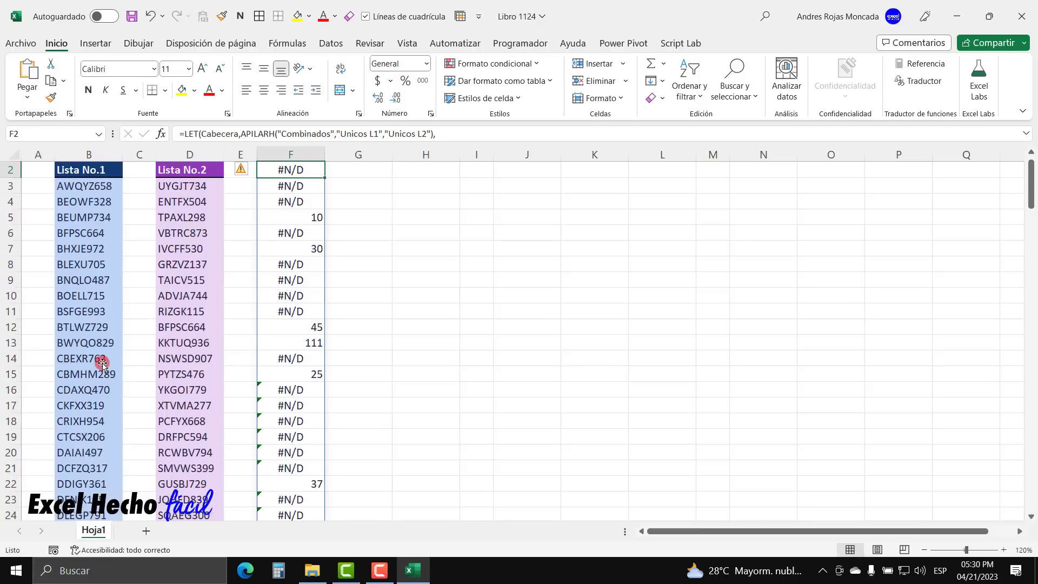
{"action": "key", "text": "Up"}
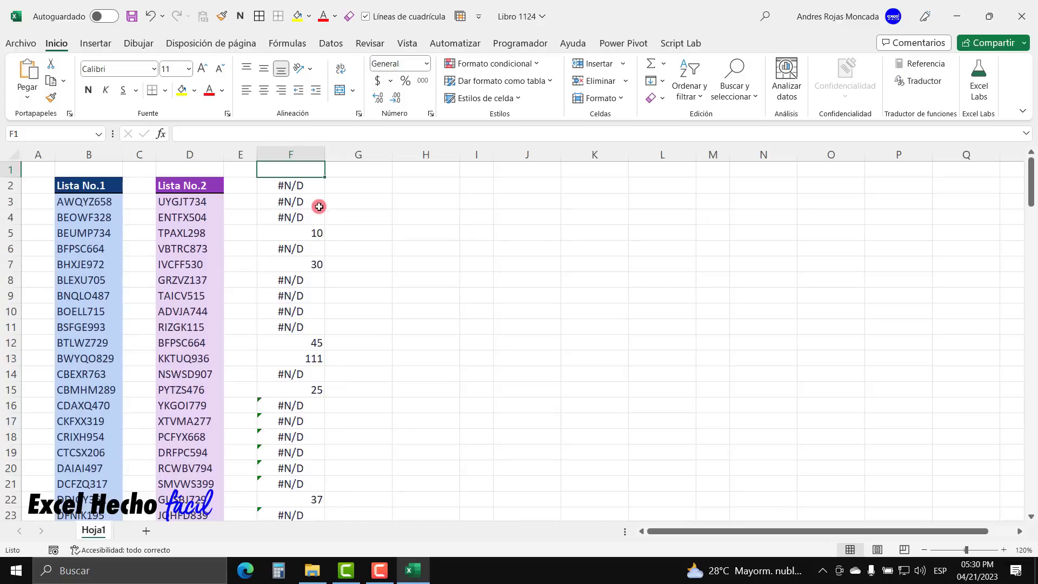
{"action": "left_click", "coordinate": [107, 184]}
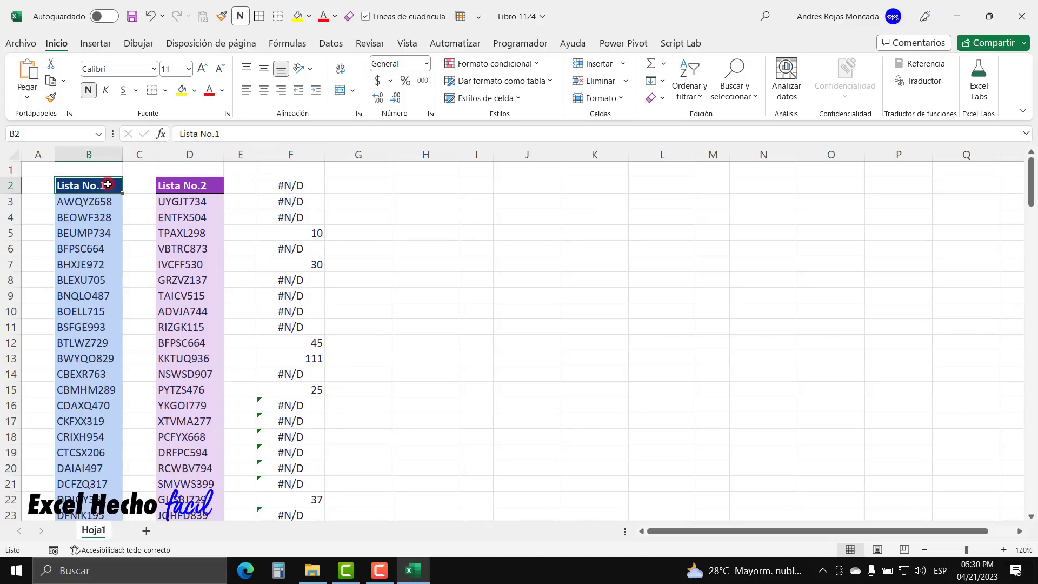
Reopen the formula in F2 and remove Combinados and the closing parenthesis from its last line
{"action": "left_click", "coordinate": [284, 184]}
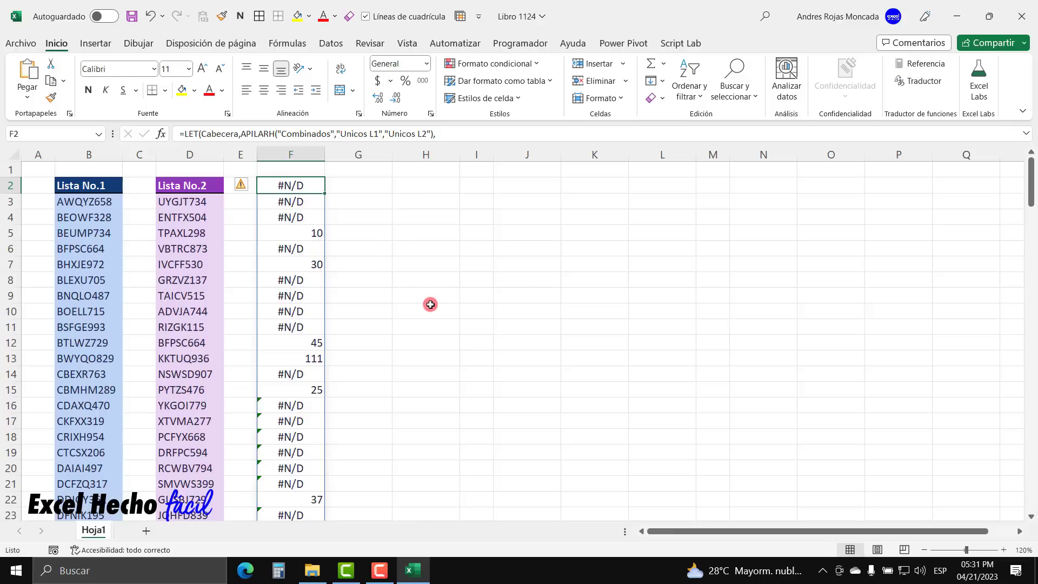
{"action": "key", "text": "F2"}
{"action": "left_click_drag", "start_coordinate": [324, 217], "coordinate": [259, 217]}
{"action": "key", "text": "BackSpace"}
{"action": "key", "text": "BackSpace"}
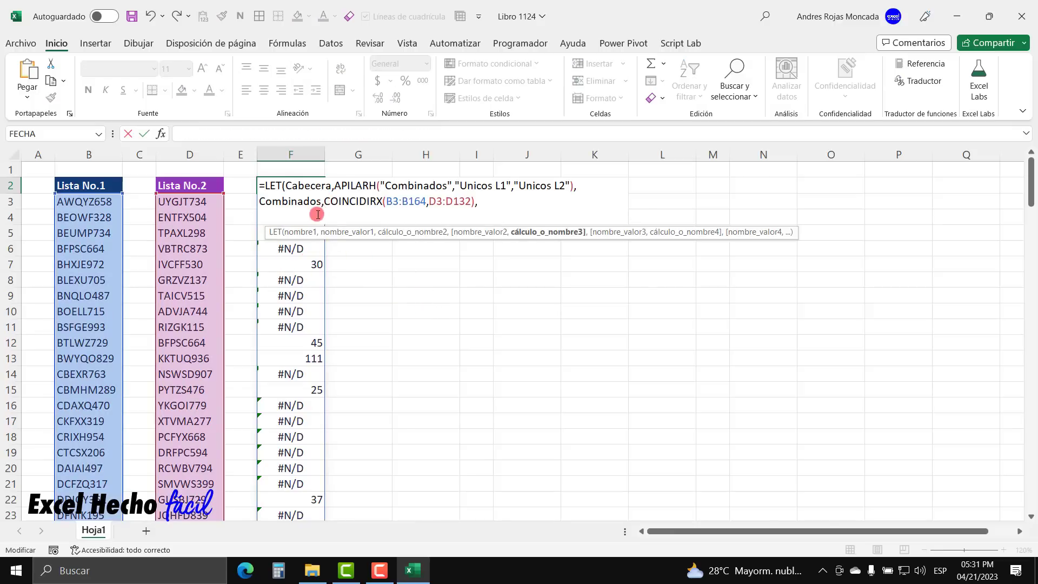
Remove the trailing comma and empty line from the formula and begin a FILTRAR function around COINCIDIRX in the Combinados definition
{"action": "key", "text": "BackSpace"}
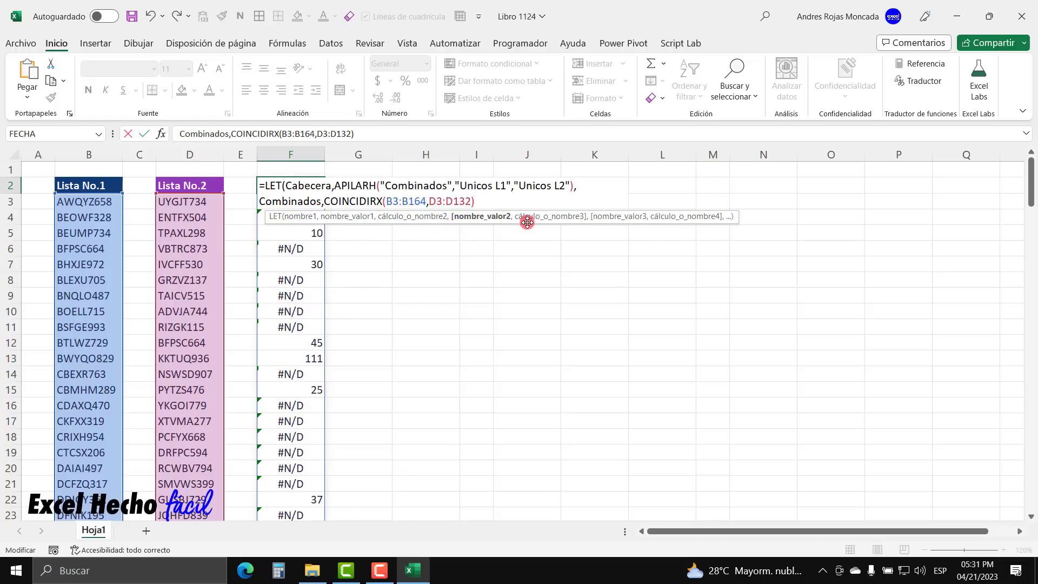
{"action": "left_click_drag", "start_coordinate": [532, 222], "coordinate": [546, 381]}
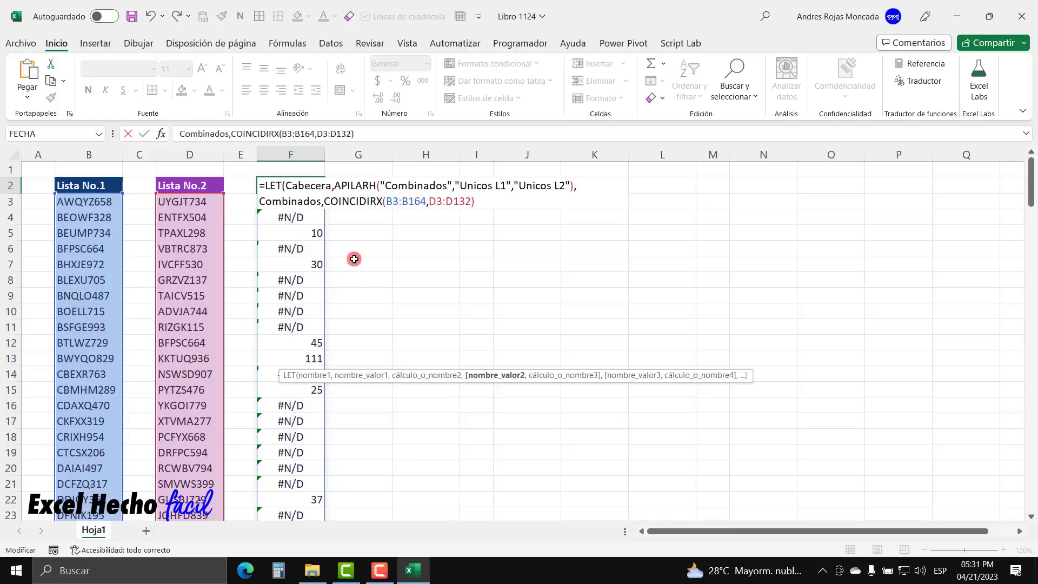
{"action": "type", "text": "fil"}
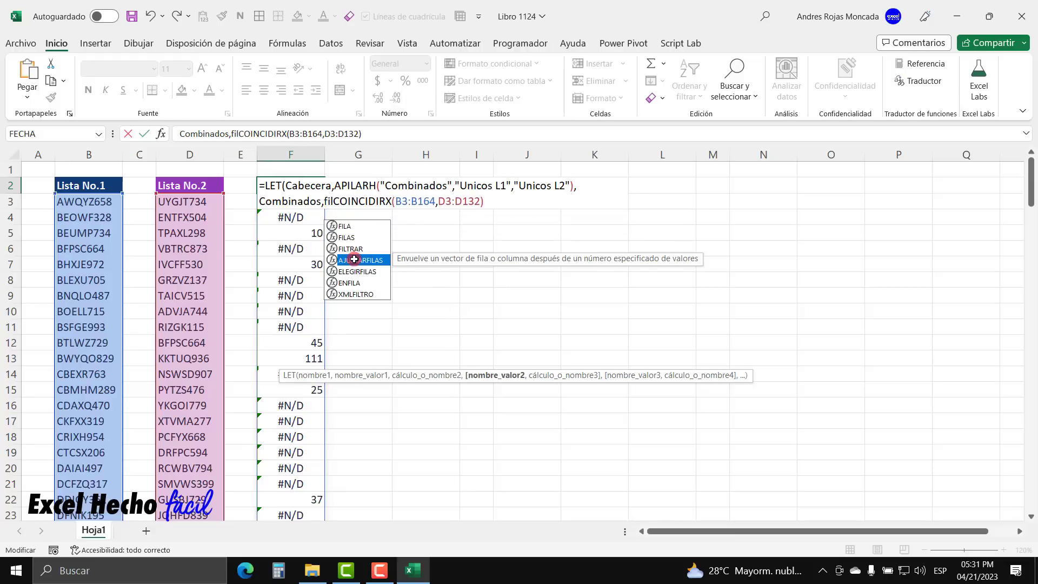
{"action": "type", "text": "t"}
{"action": "key", "text": "Tab"}
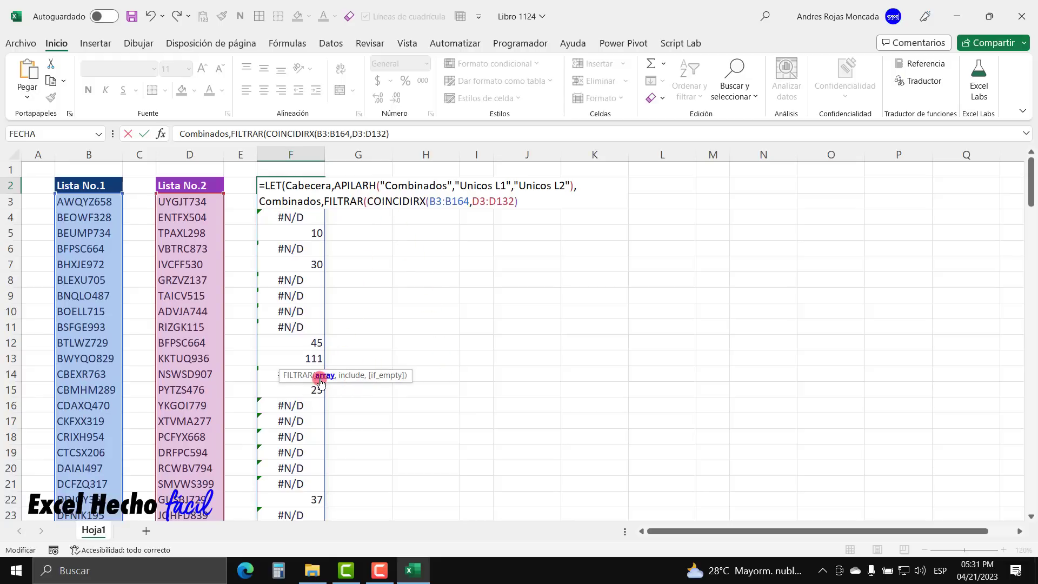
Set the FILTRAR array to the Lista No.1 codes in B3:B164, placed before the COINCIDIRX include argument
{"action": "left_click", "coordinate": [111, 201]}
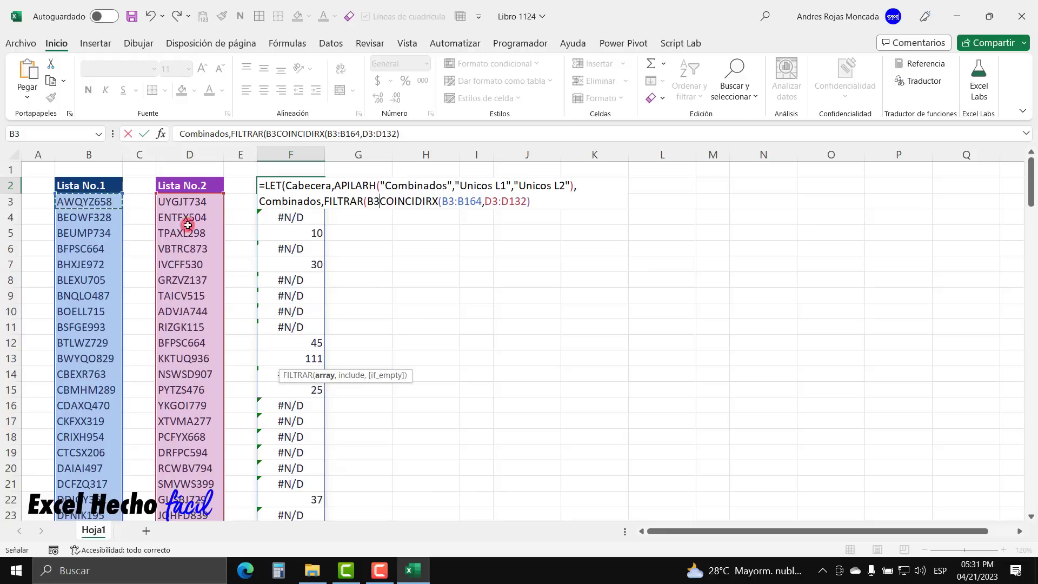
{"action": "key", "text": "ctrl+shift+Down"}
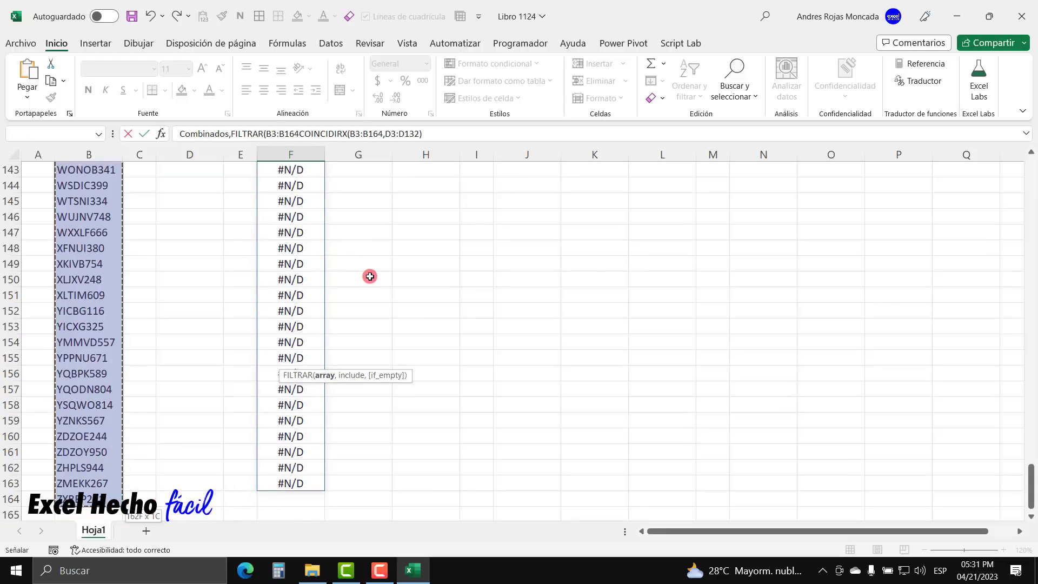
{"action": "key", "text": "ctrl+BackSpace"}
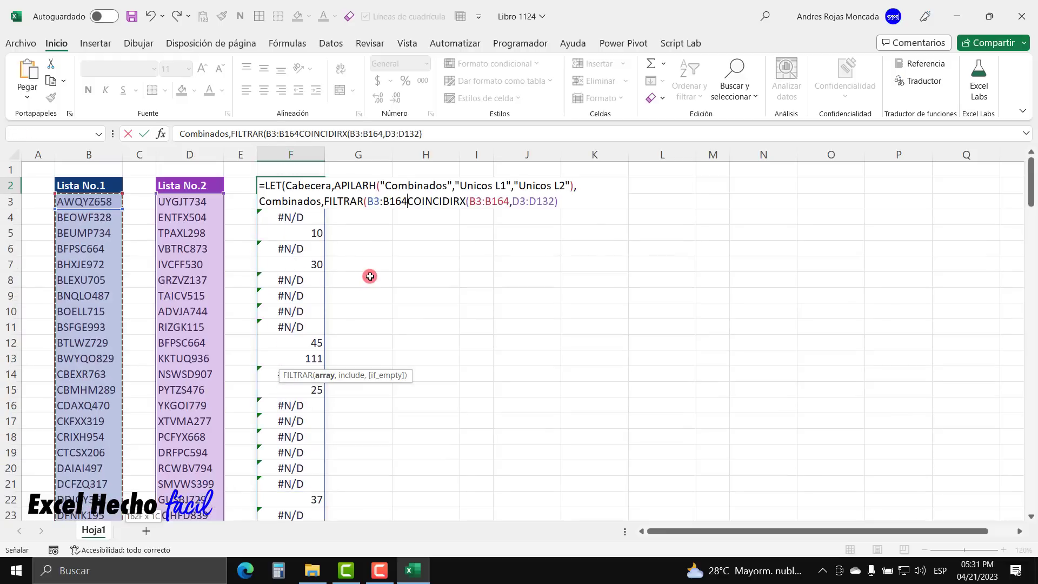
{"action": "type", "text": ","}
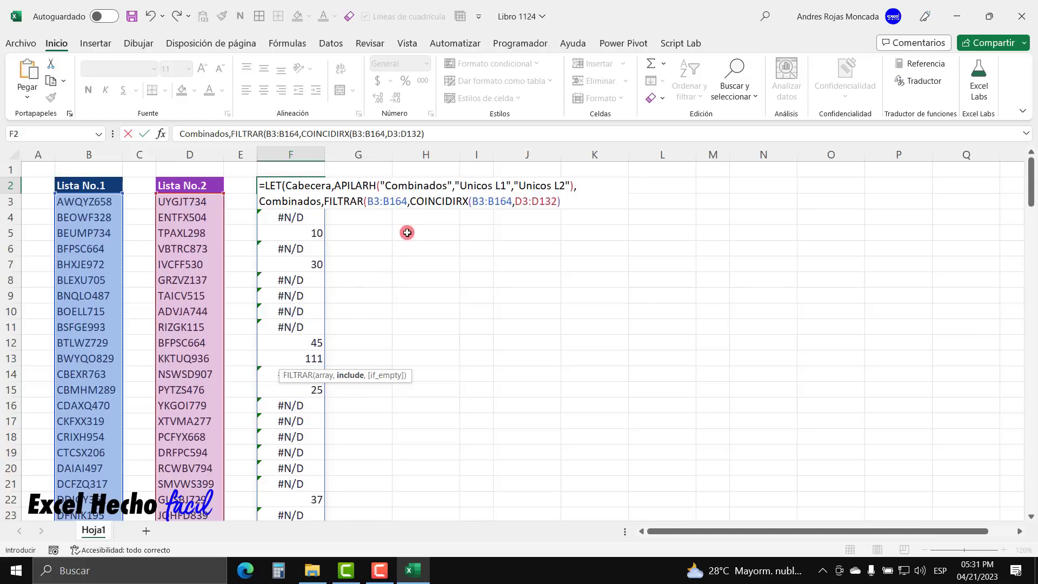
Wrap the COINCIDIRX function in ESNUMERO as the include condition of FILTRAR
{"action": "left_click", "coordinate": [409, 202]}
{"action": "type", "text": "ESNUMERO("}
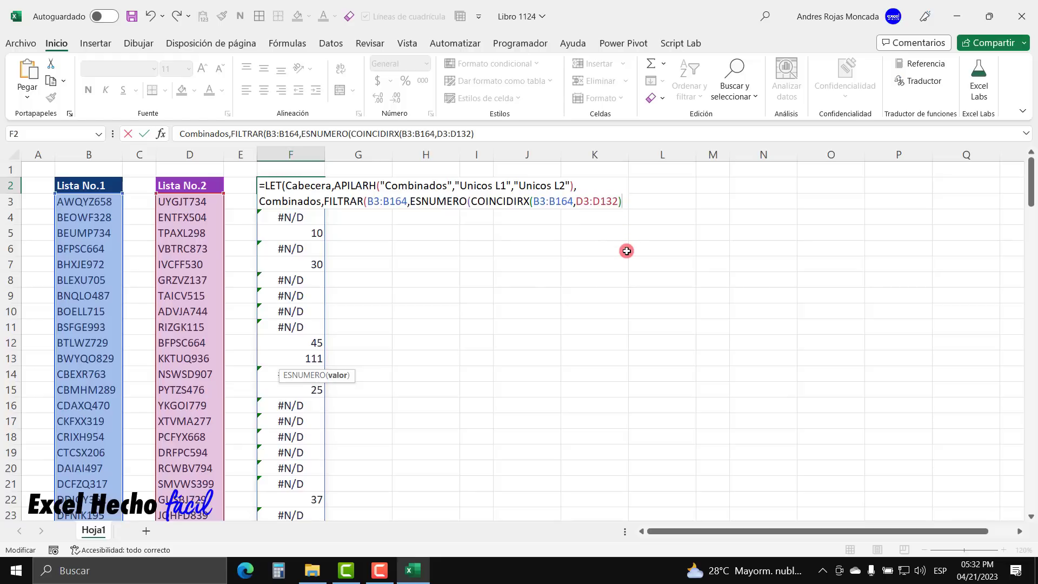
{"action": "type", "text": ")"}
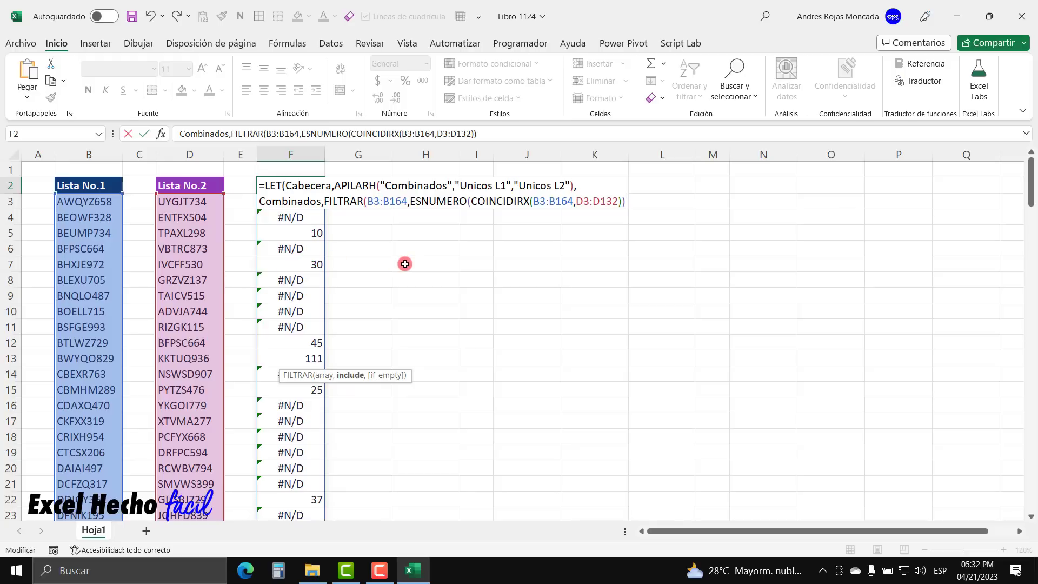
Set FILTRAR's if-empty argument to "No combinados" and close the function
{"action": "type", "text": ","}
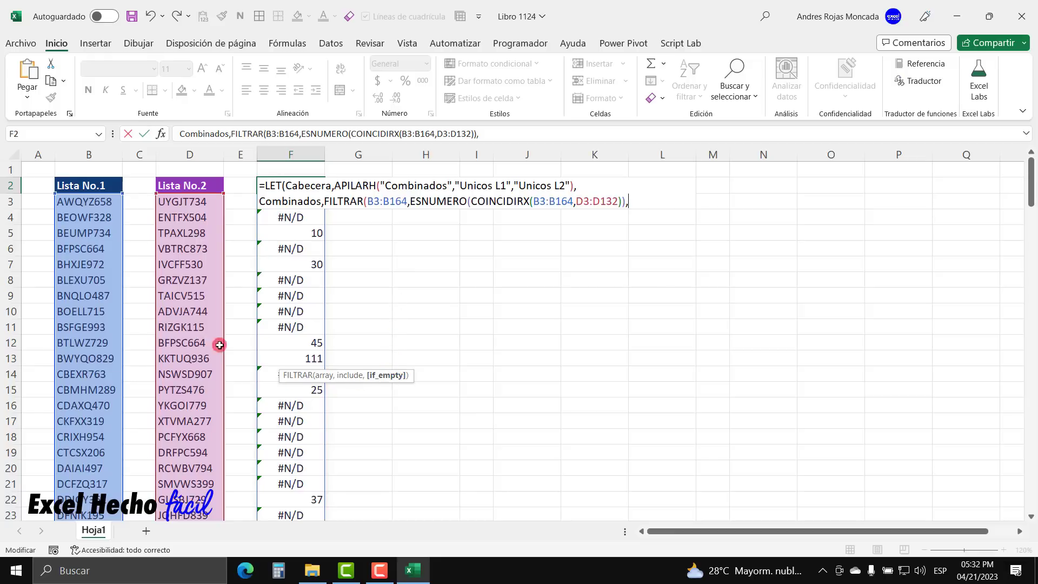
{"action": "type", "text": "\"No"}
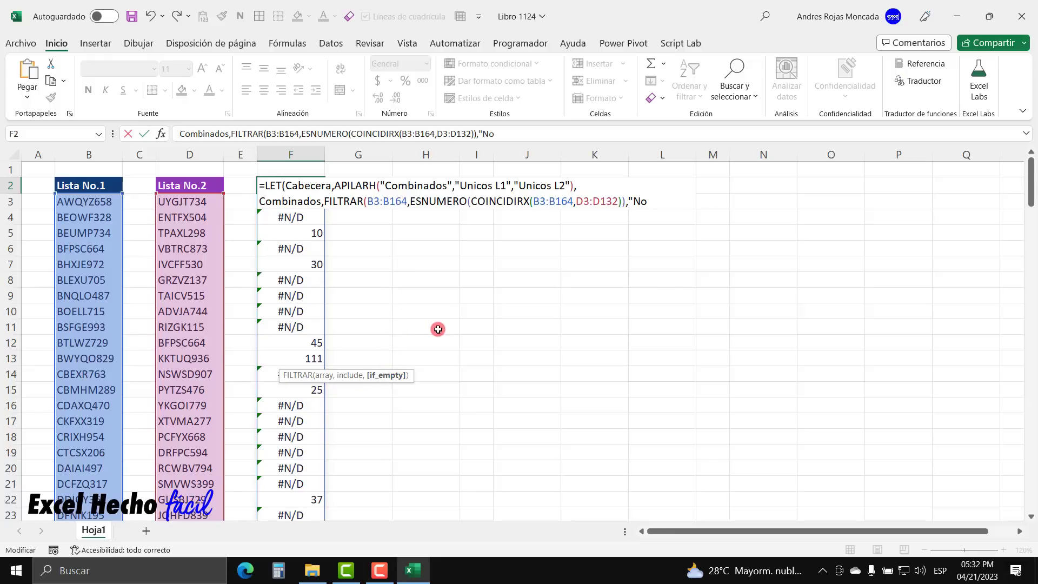
{"action": "type", "text": " combinados"}
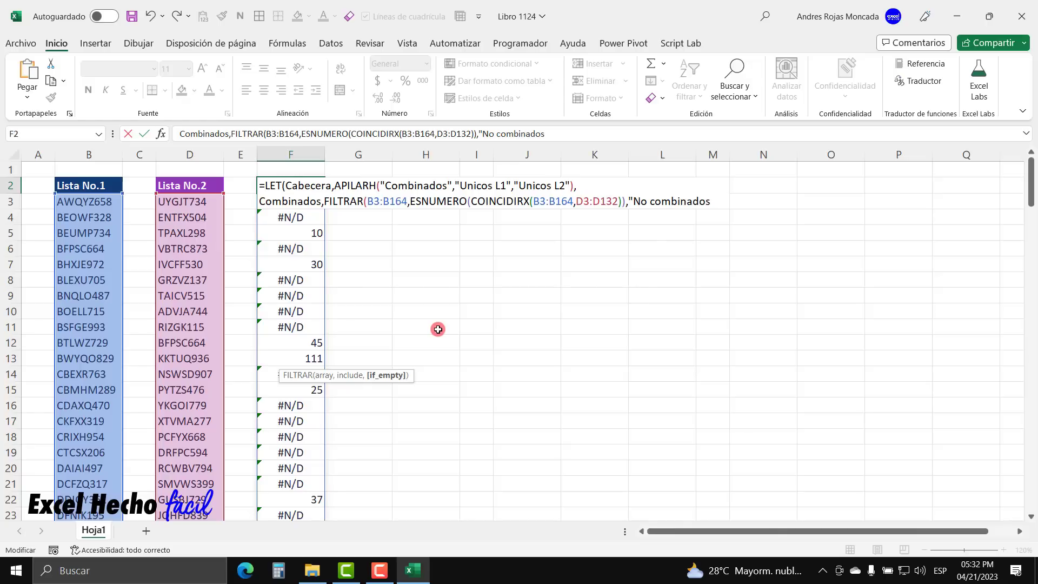
{"action": "type", "text": "\")"}
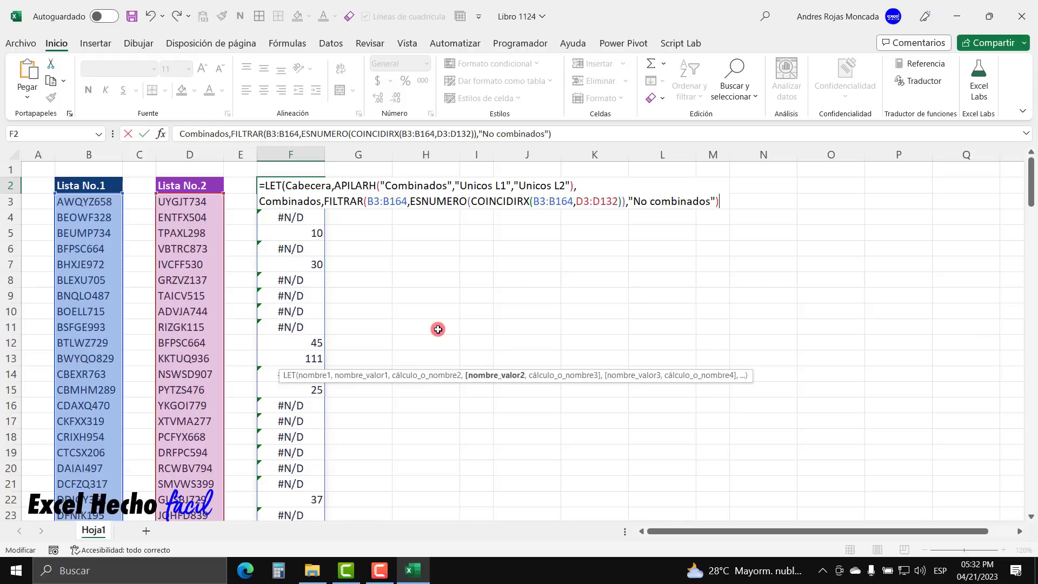
Add Combinados on a new line as the LET function's result and enter the formula
{"action": "type", "text": ","}
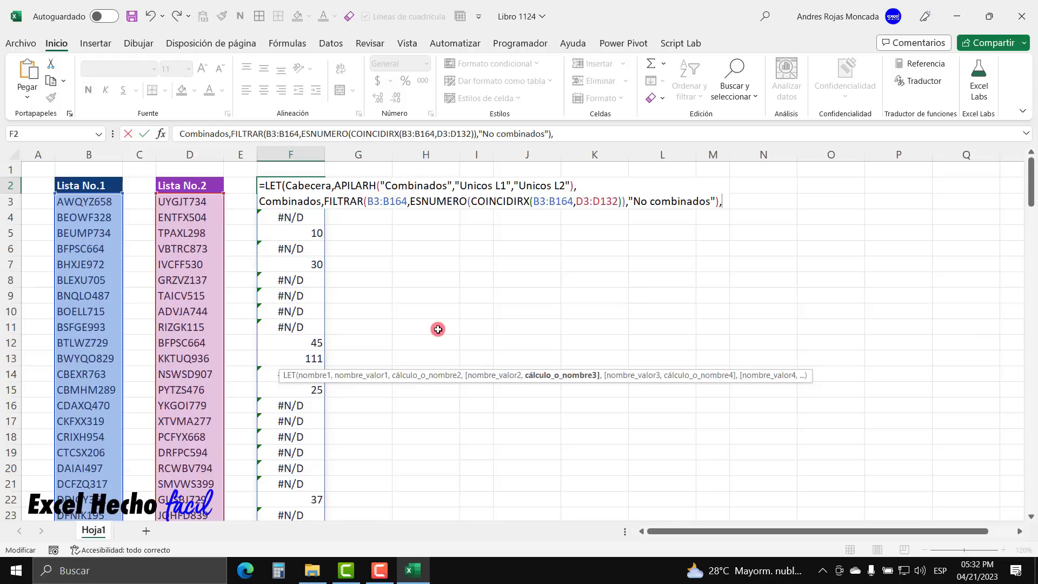
{"action": "key", "text": "alt+Return"}
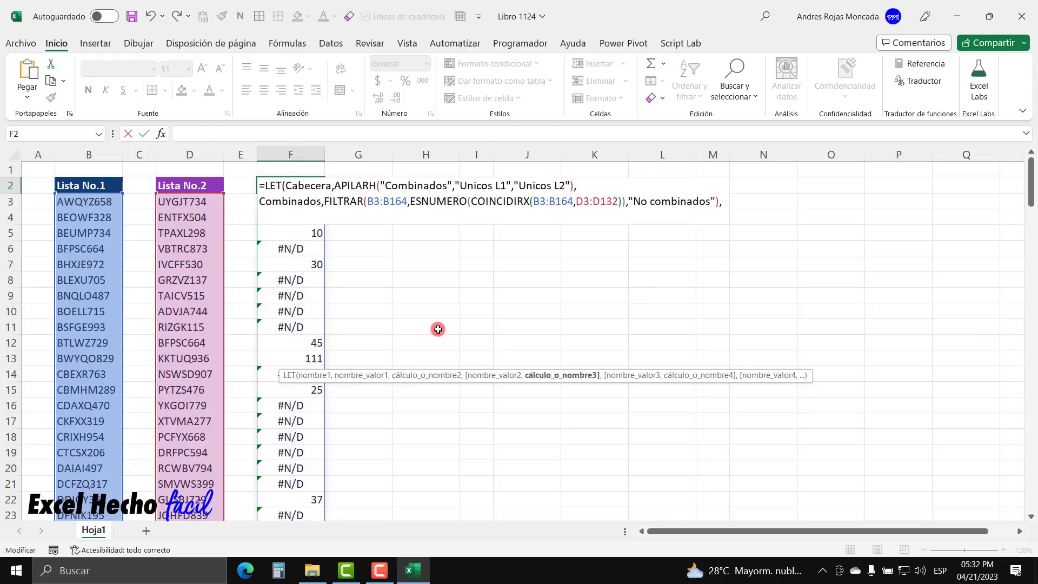
{"action": "type", "text": "vom"}
{"action": "key", "text": "BackSpace"}
{"action": "key", "text": "BackSpace"}
{"action": "key", "text": "BackSpace"}
{"action": "type", "text": "com"}
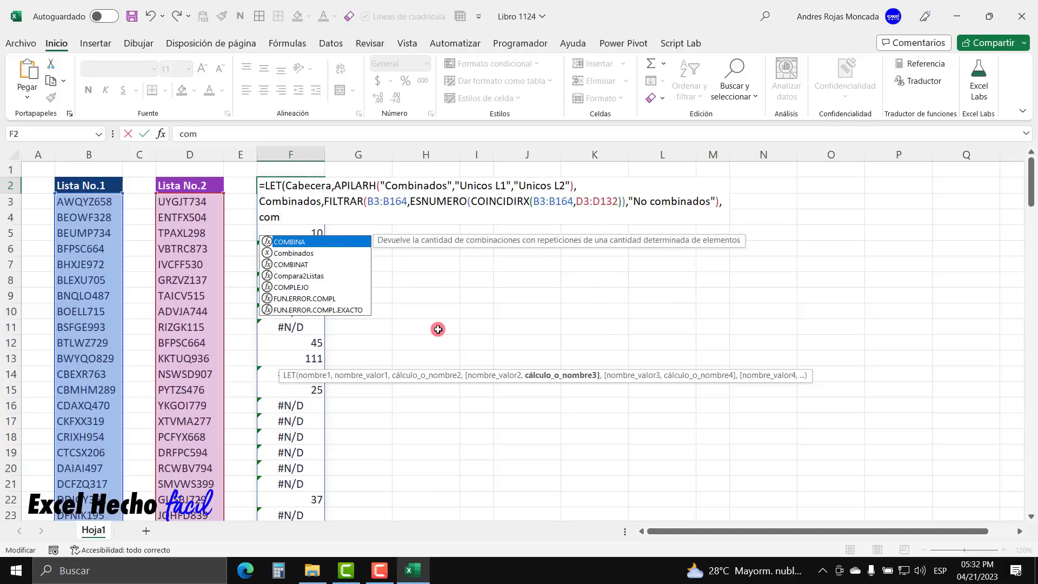
{"action": "key", "text": "Down"}
{"action": "key", "text": "Down"}
{"action": "key", "text": "Down"}
{"action": "key", "text": "Up"}
{"action": "key", "text": "Up"}
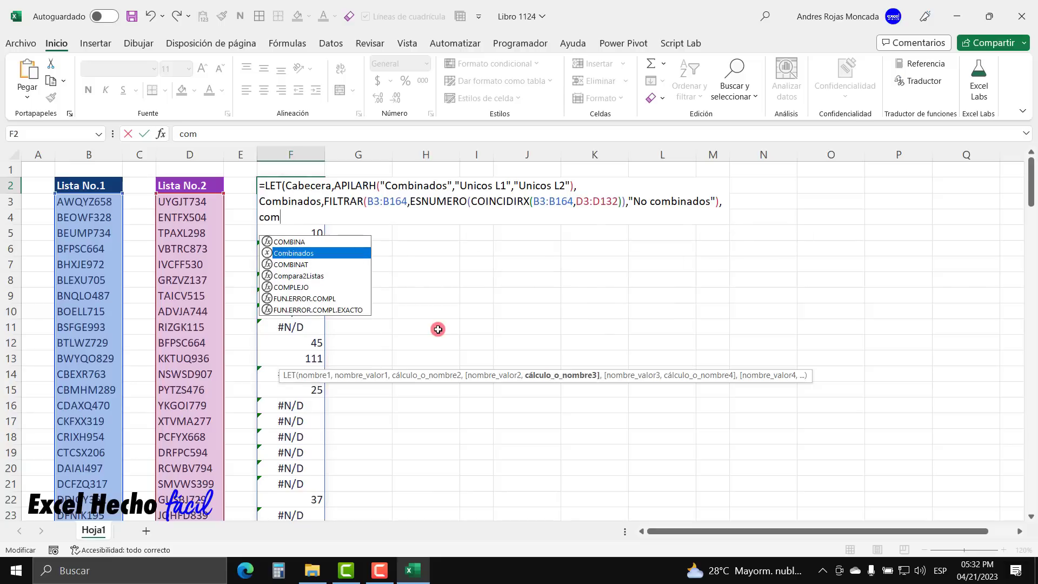
{"action": "key", "text": "Tab"}
{"action": "key", "text": "Return"}
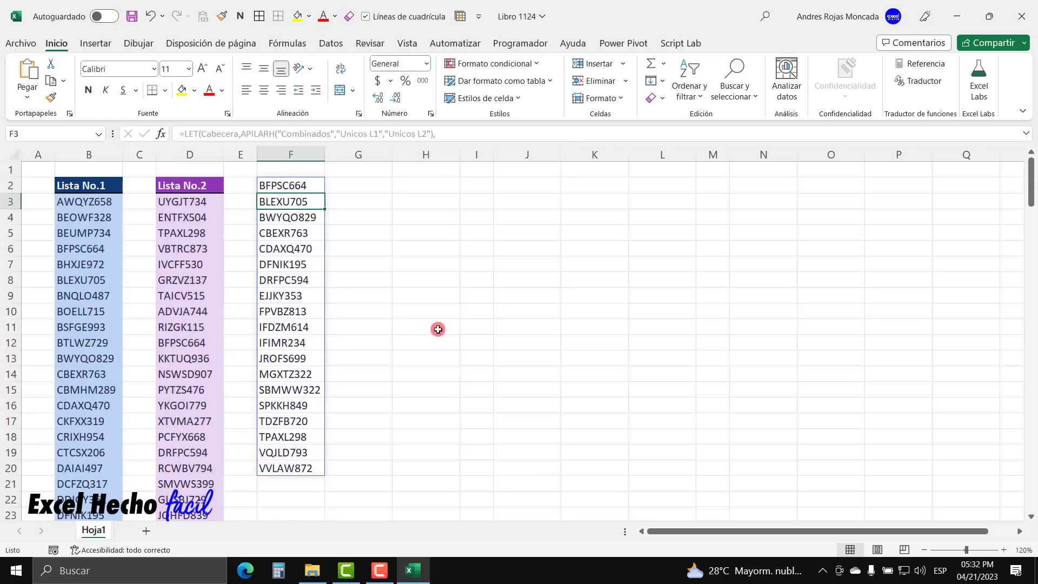
Highlight the spilled codes in column F, reopen the formula in F2 and delete Combinados and the closing parenthesis from its last line
{"action": "mouse_move", "coordinate": [309, 184]}
{"action": "left_mouse_down"}
{"action": "mouse_move", "coordinate": [313, 287]}
{"action": "mouse_move", "coordinate": [278, 392]}
{"action": "mouse_move", "coordinate": [301, 468]}
{"action": "left_mouse_up"}
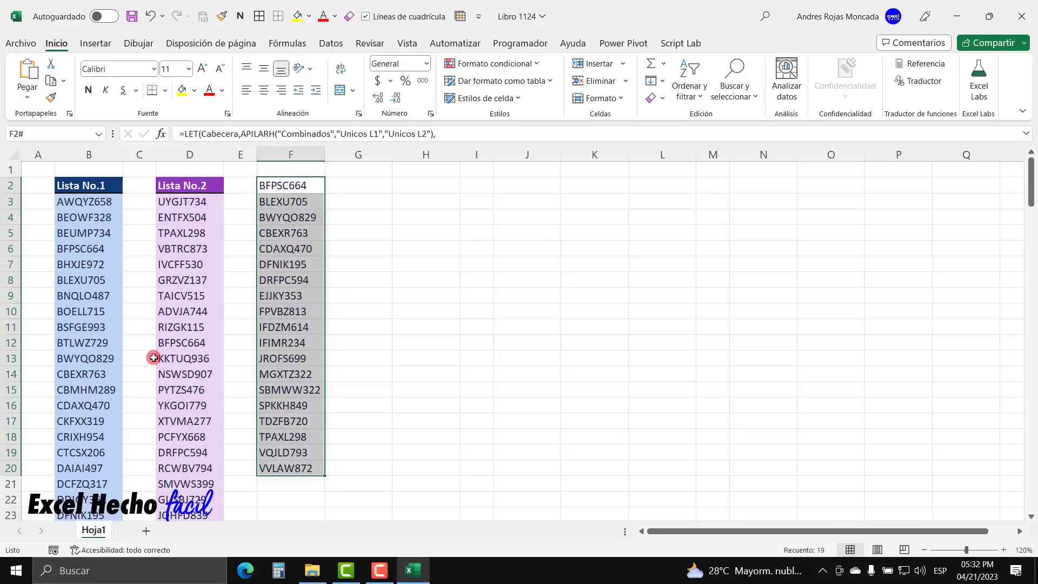
{"action": "left_click", "coordinate": [304, 182]}
{"action": "double_click", "coordinate": [304, 182]}
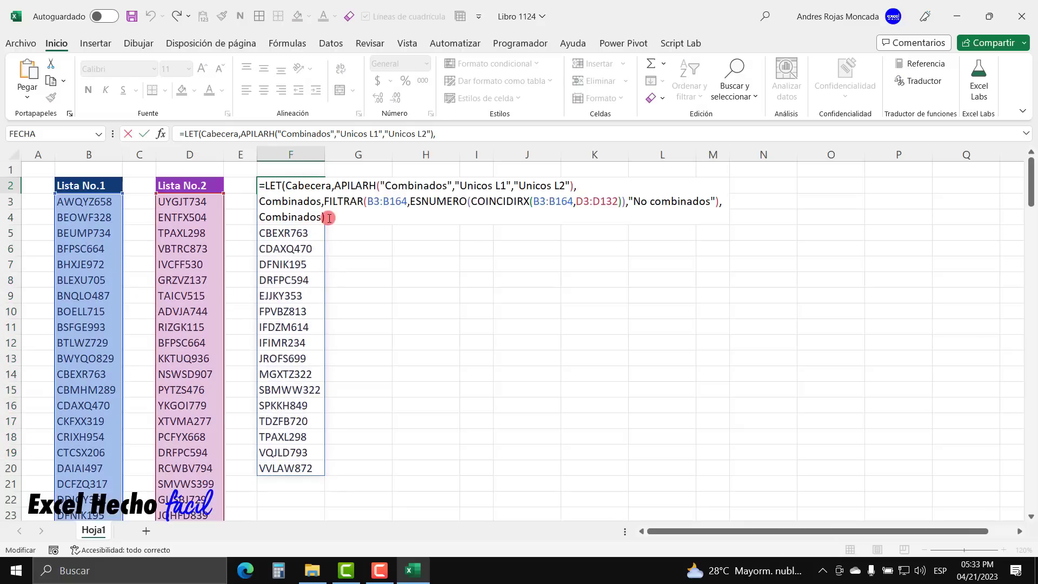
{"action": "left_click_drag", "start_coordinate": [326, 217], "coordinate": [243, 222]}
{"action": "key", "text": "Delete"}
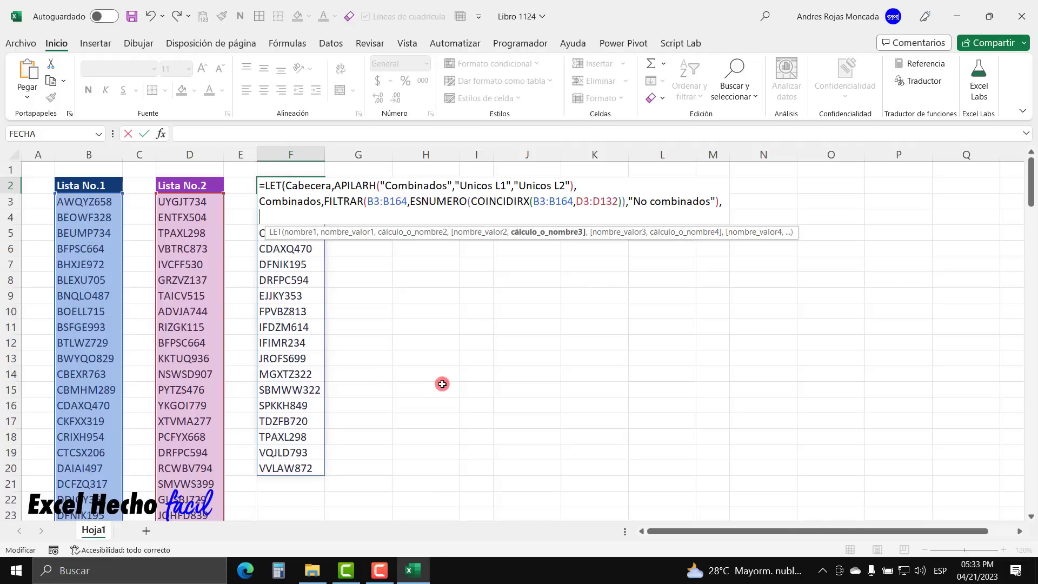
Define a LET variable named UnicosL1 on the formula's third line and begin its value with the COINCIDIRX function
{"action": "type", "text": "Unico"}
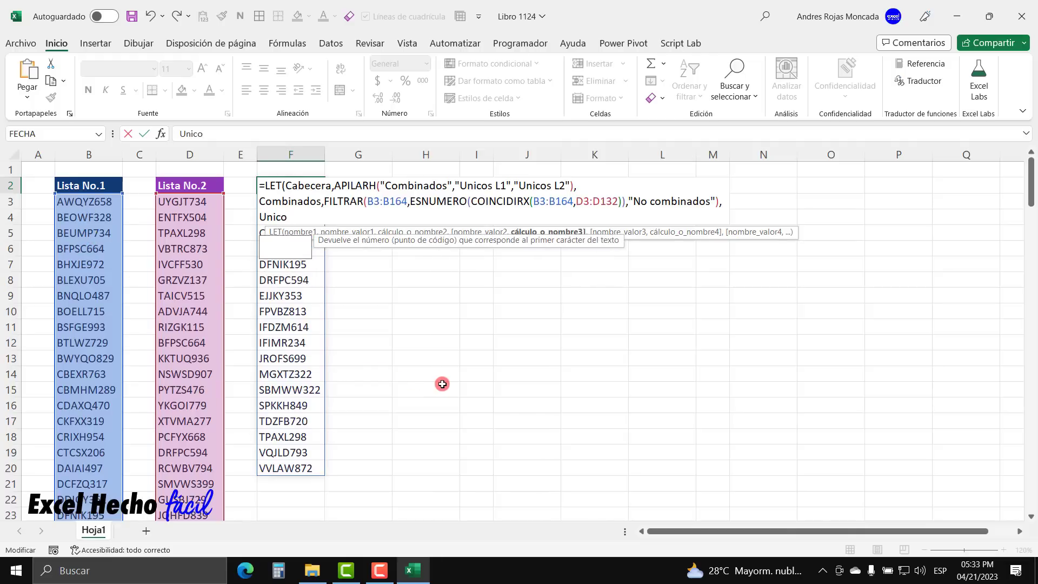
{"action": "type", "text": "sL1"}
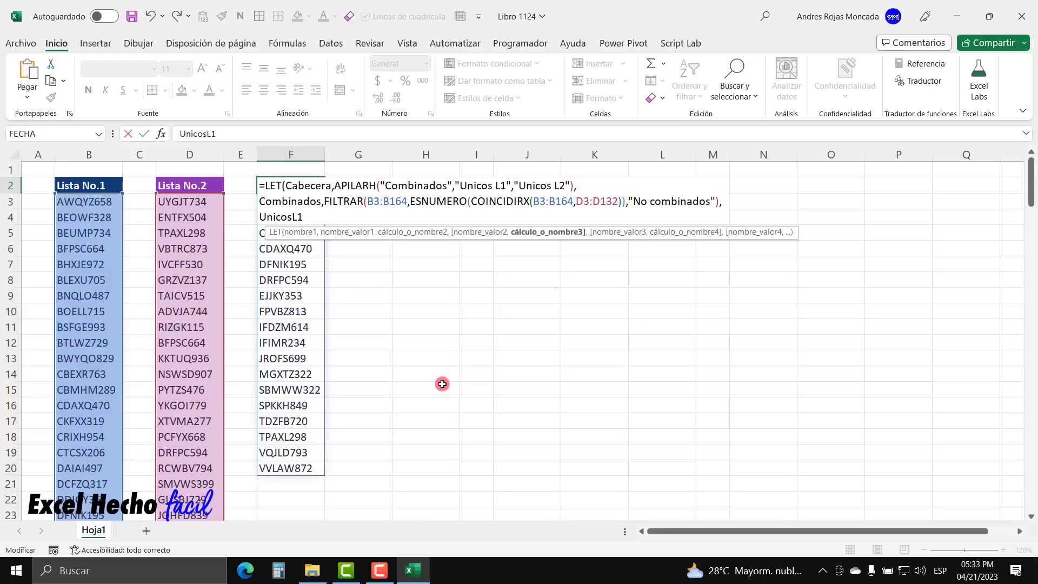
{"action": "type", "text": ","}
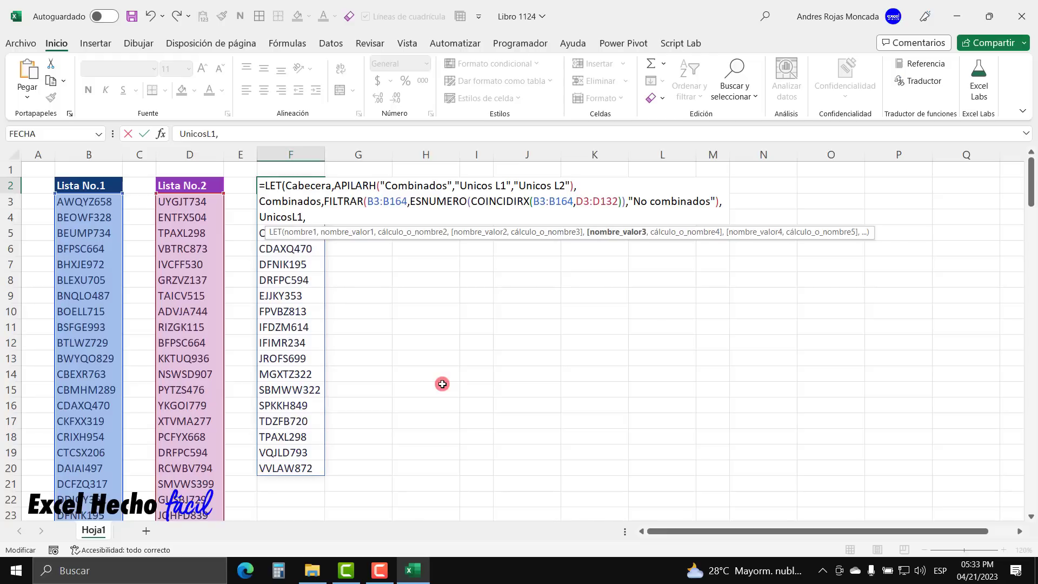
{"action": "type", "text": "cond"}
{"action": "key", "text": "BackSpace"}
{"action": "key", "text": "BackSpace"}
{"action": "type", "text": "in"}
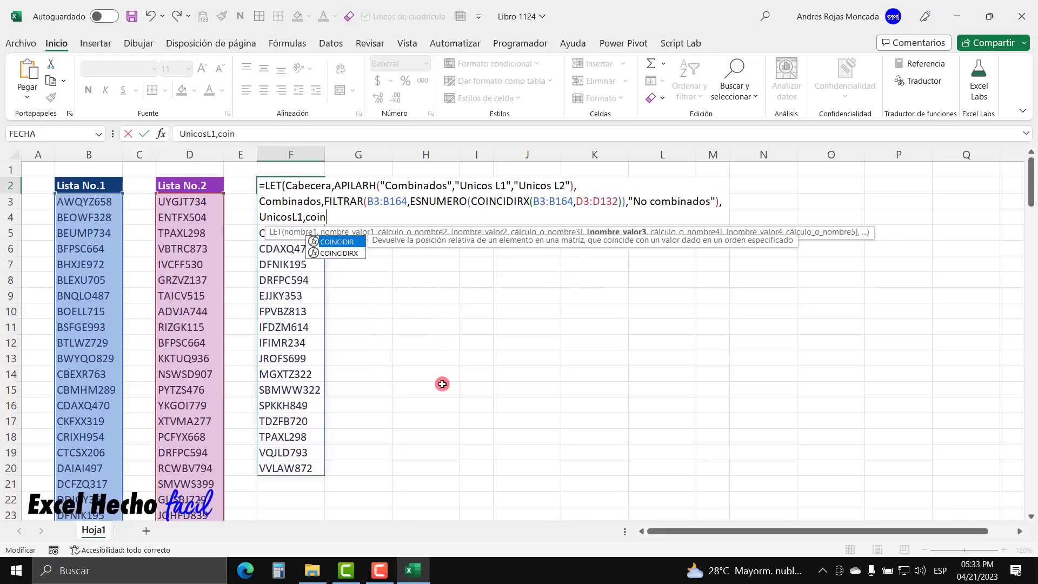
{"action": "key", "text": "Down"}
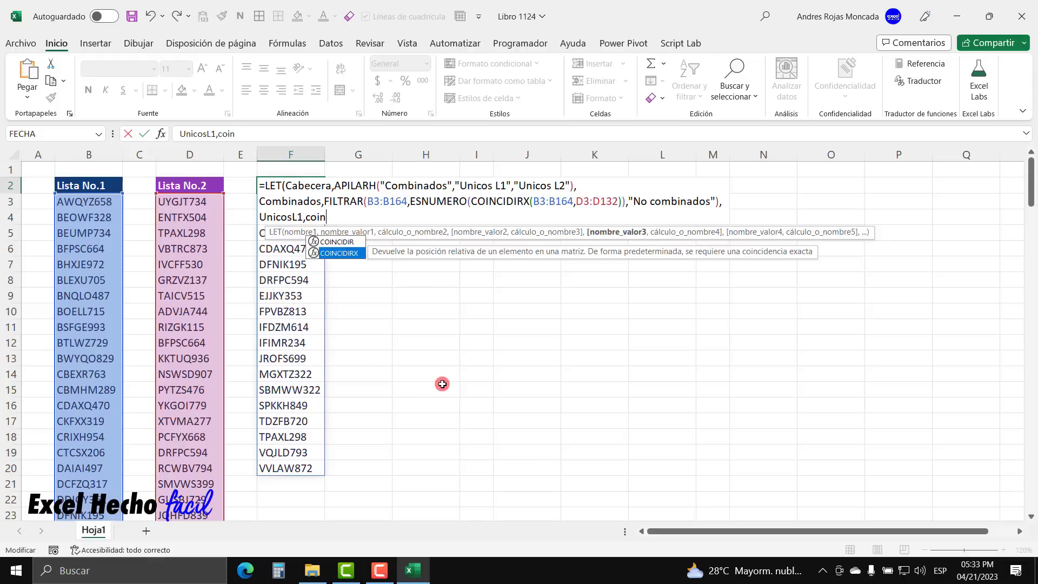
{"action": "key", "text": "Tab"}
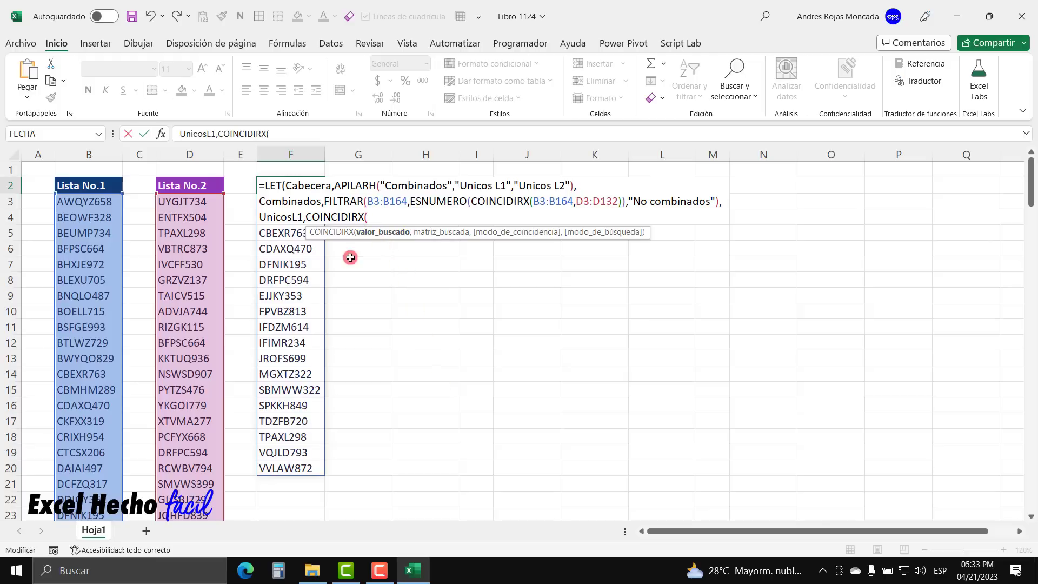
Set the lookup value of the UnicosL1 COINCIDIRX function to the Lista No.1 codes in B3:B164
{"action": "left_click", "coordinate": [112, 202]}
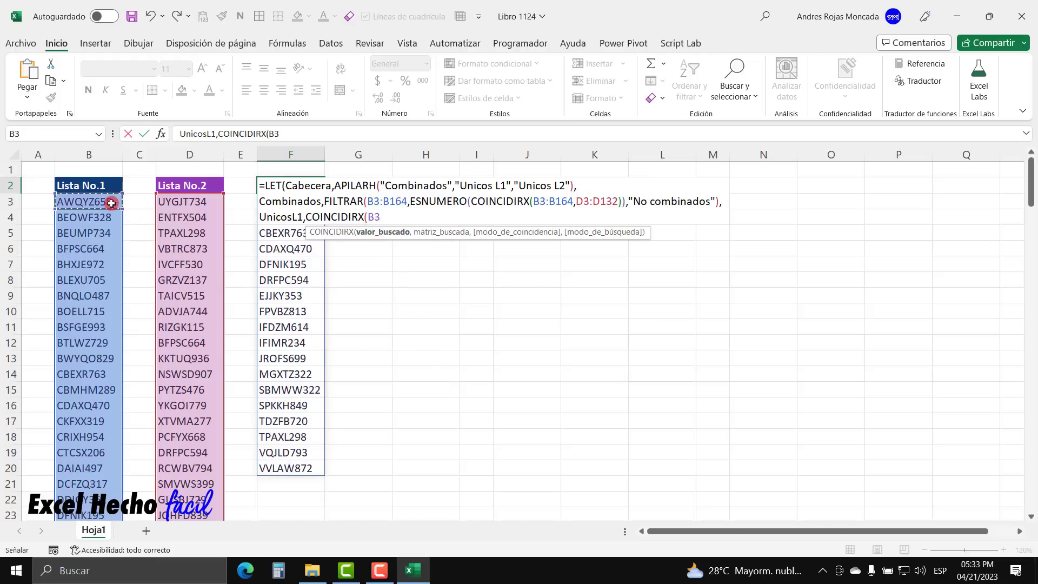
{"action": "key", "text": "ctrl+shift+Down"}
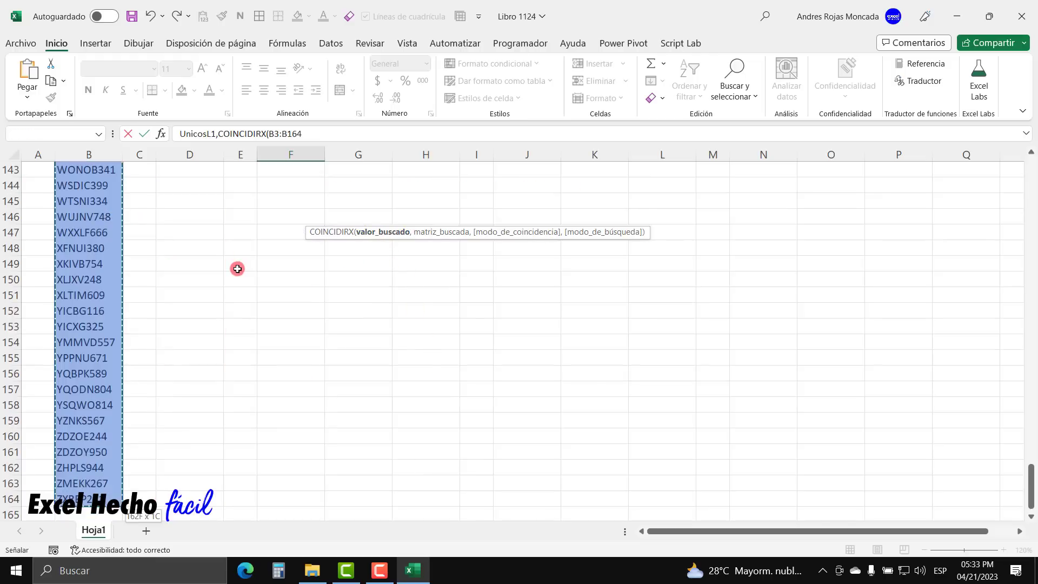
{"action": "key", "text": "ctrl+BackSpace"}
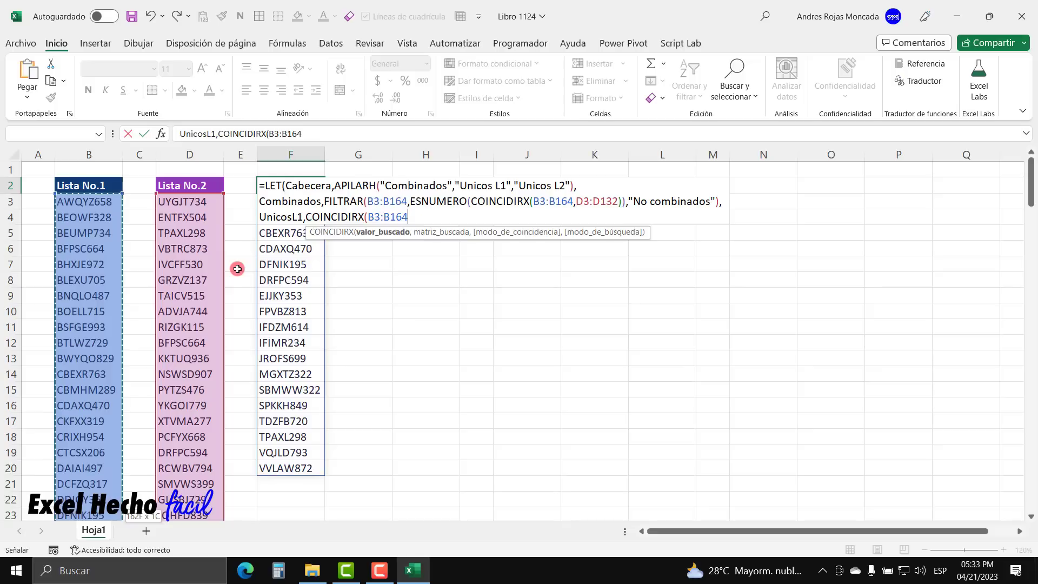
{"action": "type", "text": ","}
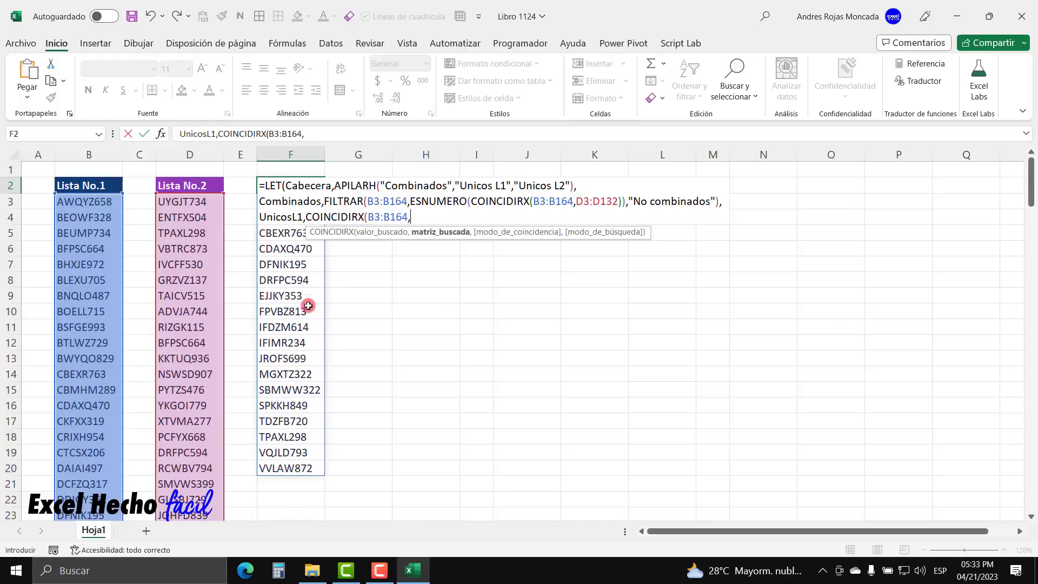
Use the Combinados variable as the COINCIDIRX lookup array, close the function and continue the formula on a new line
{"action": "type", "text": "Combinados"}
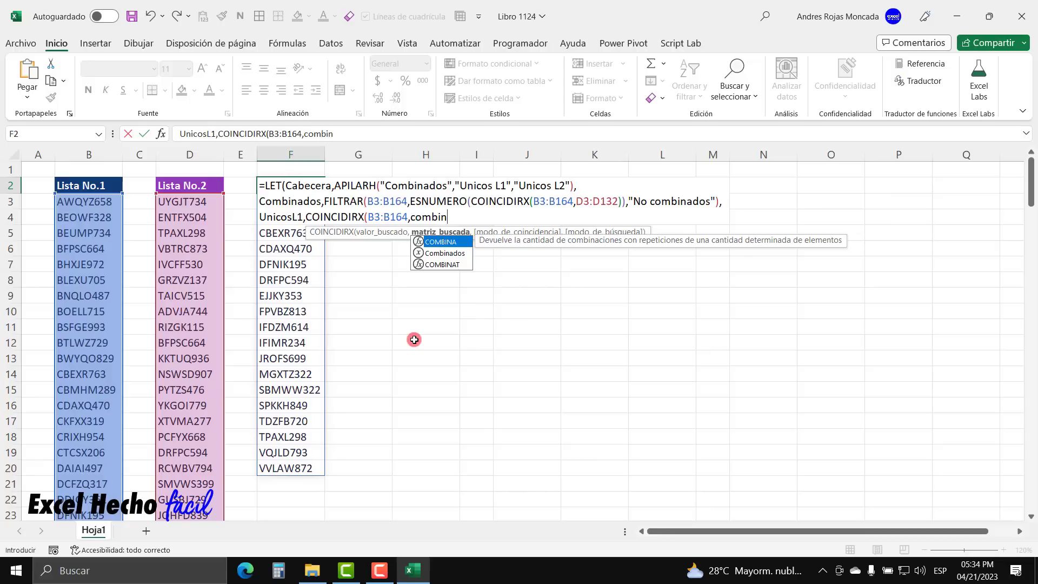
{"action": "type", "text": ")"}
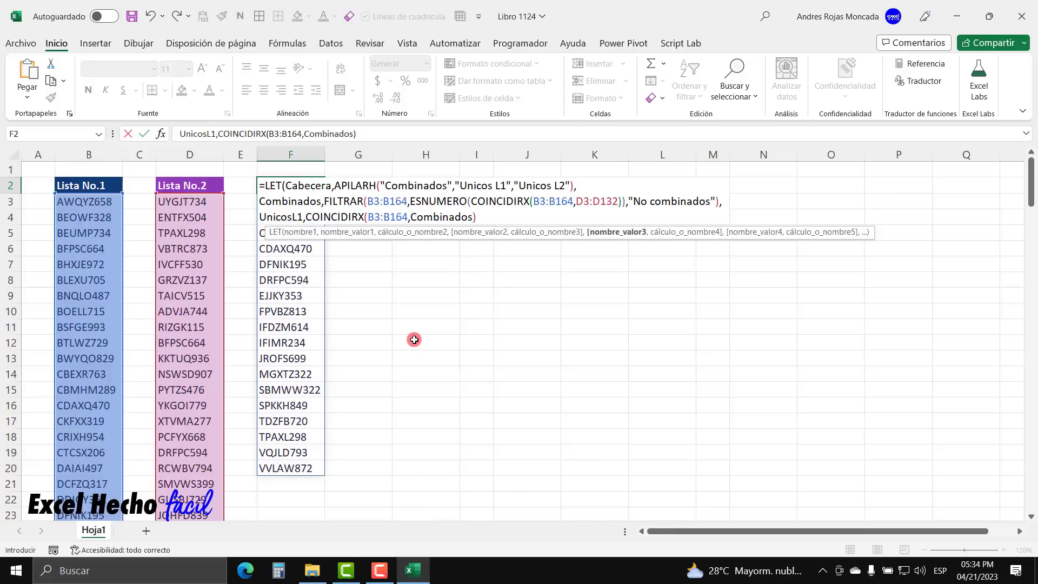
{"action": "type", "text": ","}
{"action": "key", "text": "alt+Return"}
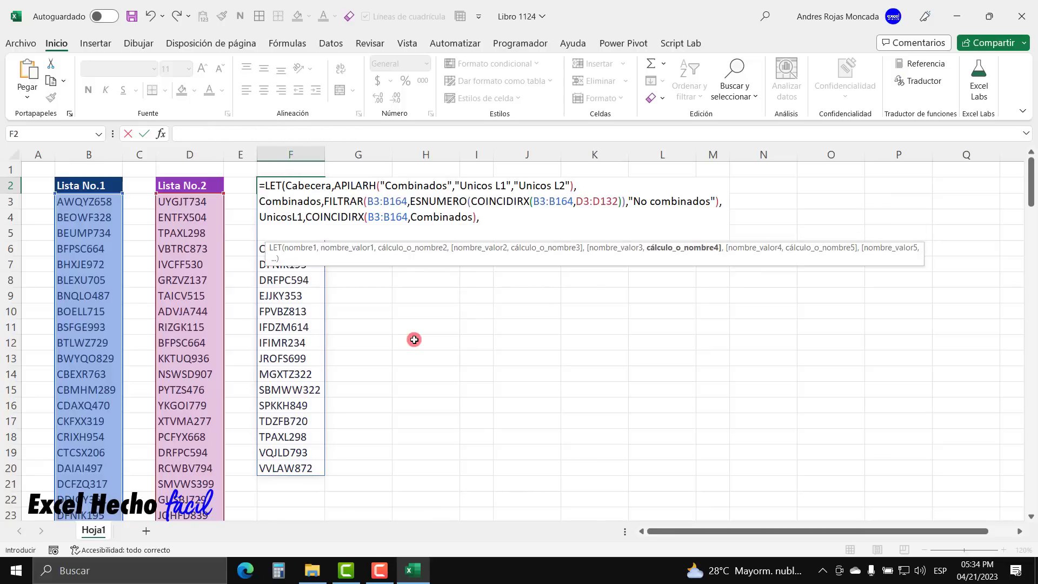
Return the UnicosL1 variable as the LET formula's final calculation, close the function and enter it in F2
{"action": "type", "text": "uni"}
{"action": "key", "text": "Down"}
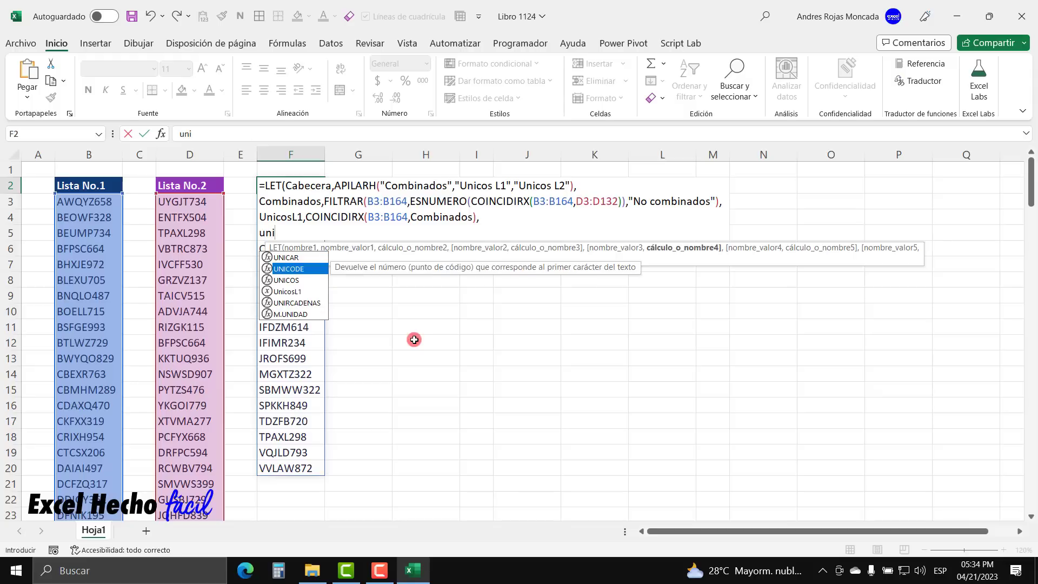
{"action": "key", "text": "Down"}
{"action": "key", "text": "Tab"}
{"action": "key", "text": "Return"}
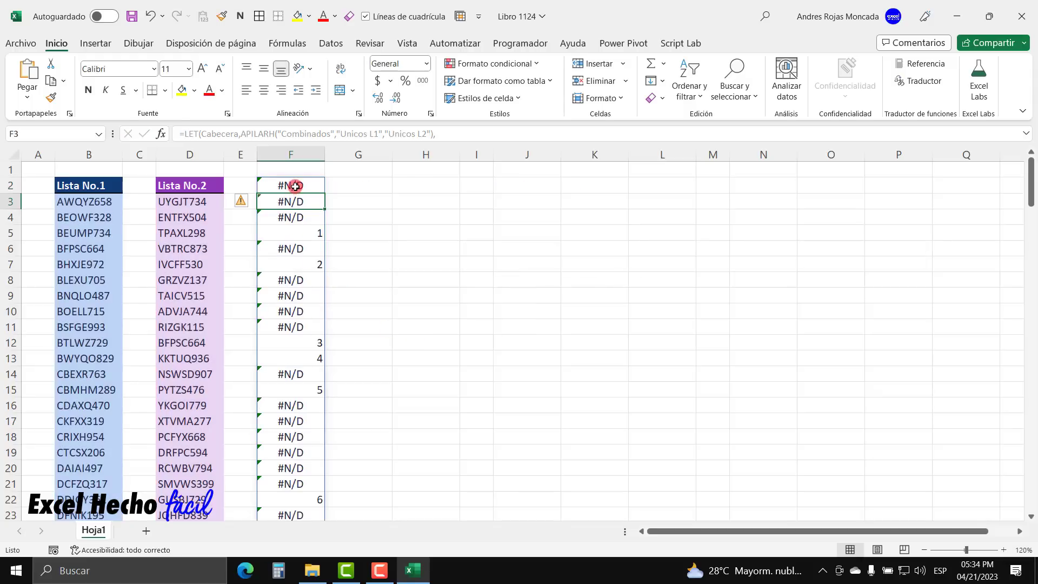
Examine the spilled COINCIDIRX results in column F, checking the numeric matches in F5, F7, F12, F13 and F15
{"action": "left_click", "coordinate": [314, 232]}
{"action": "left_click", "coordinate": [314, 264]}
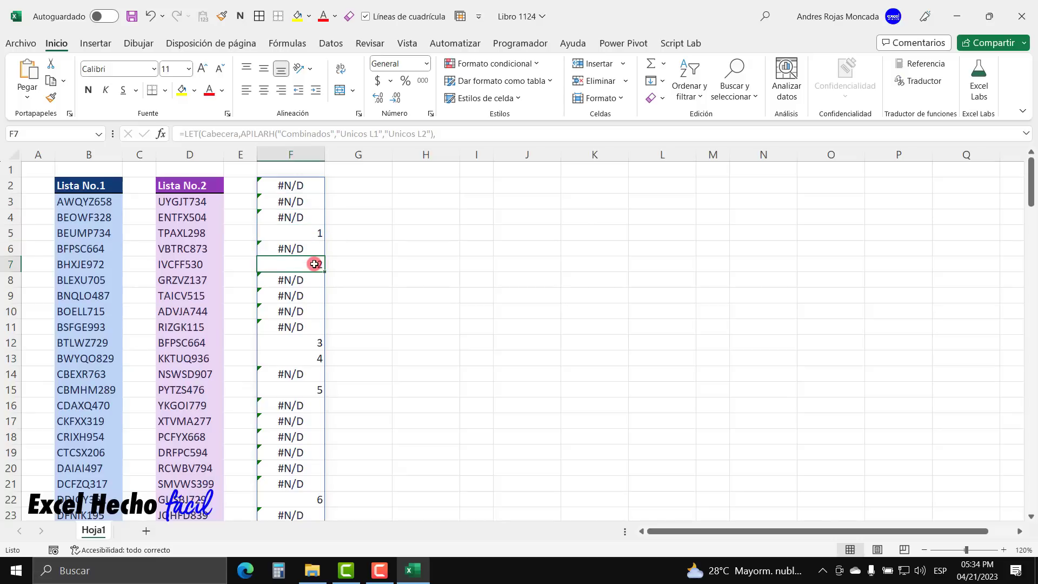
{"action": "left_click", "coordinate": [314, 341]}
{"action": "left_click", "coordinate": [316, 357]}
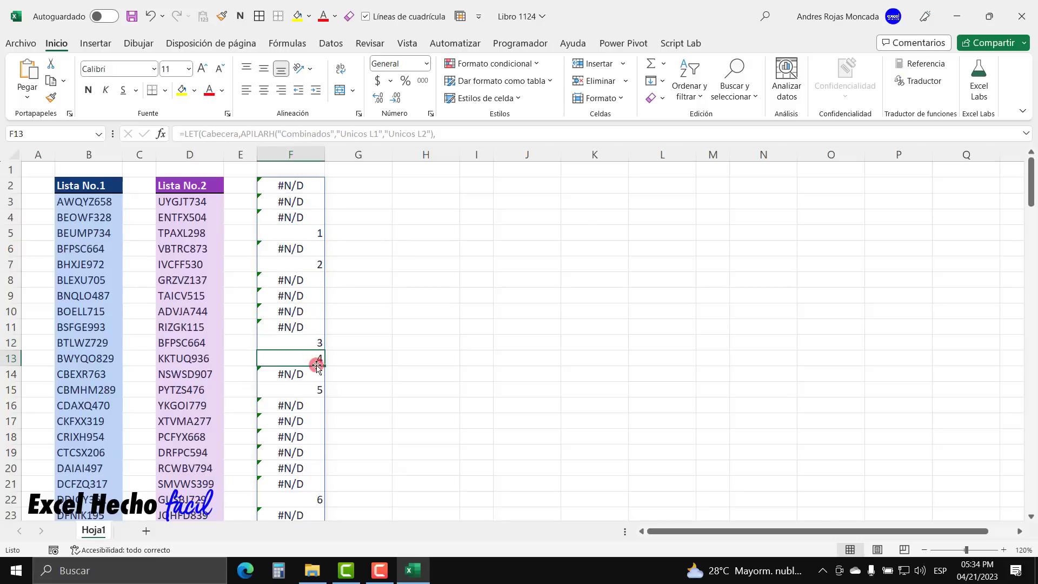
{"action": "left_click", "coordinate": [319, 390]}
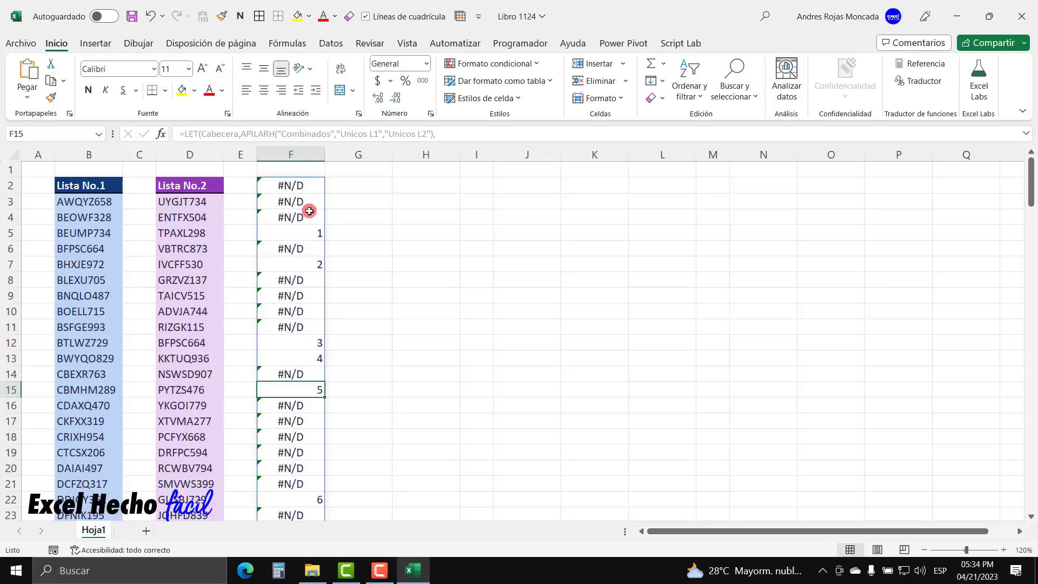
{"action": "scroll", "coordinate": [309, 211], "scroll_direction": "down", "scroll_amount": 5}
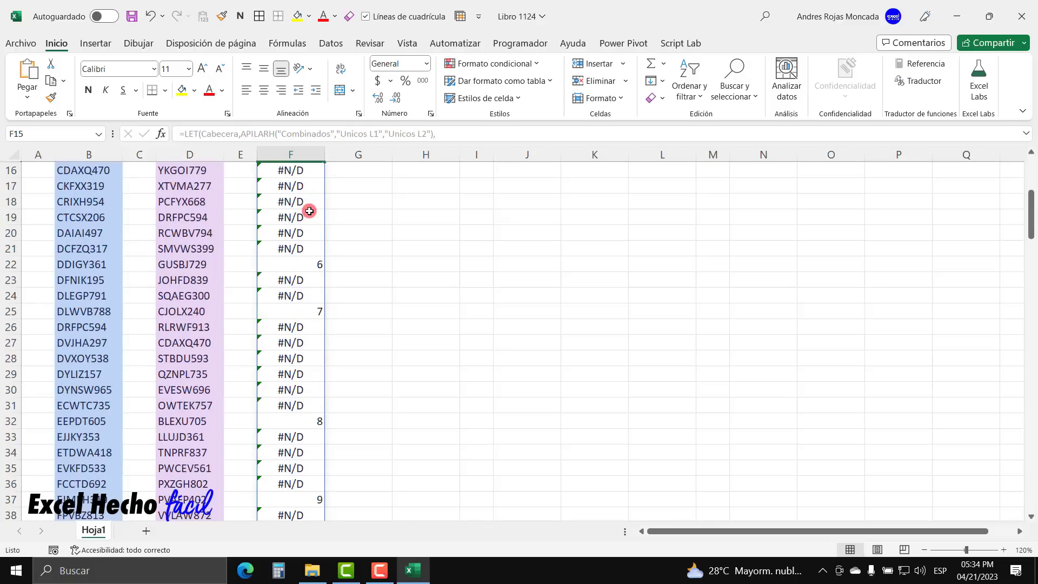
{"action": "scroll", "coordinate": [310, 211], "scroll_direction": "up", "scroll_amount": 5}
Check how far the spilled results in column F extend alongside Lista No.1, and return to the start of the column
{"action": "left_click", "coordinate": [314, 191]}
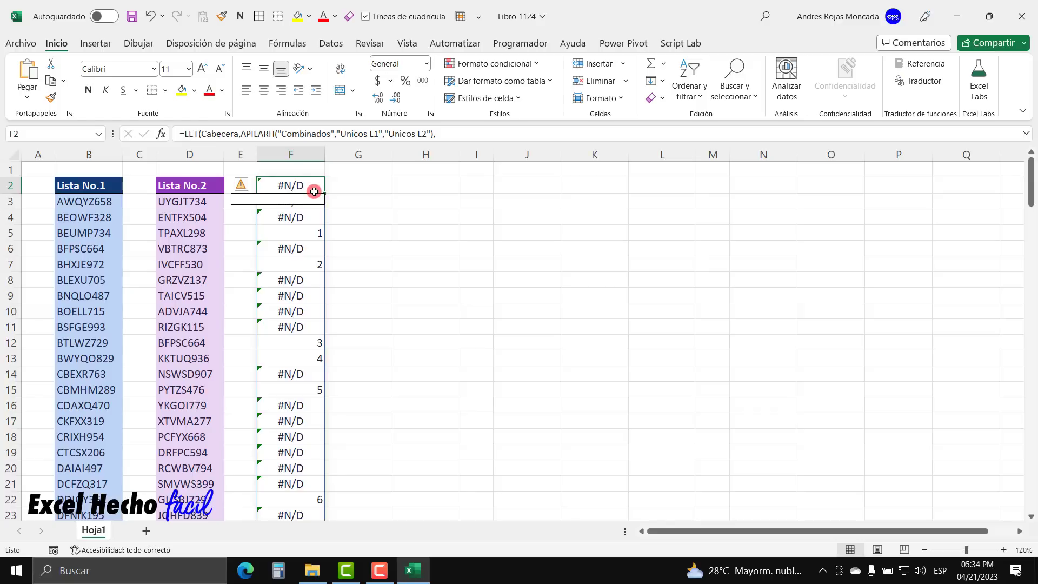
{"action": "key", "text": "ctrl+Down"}
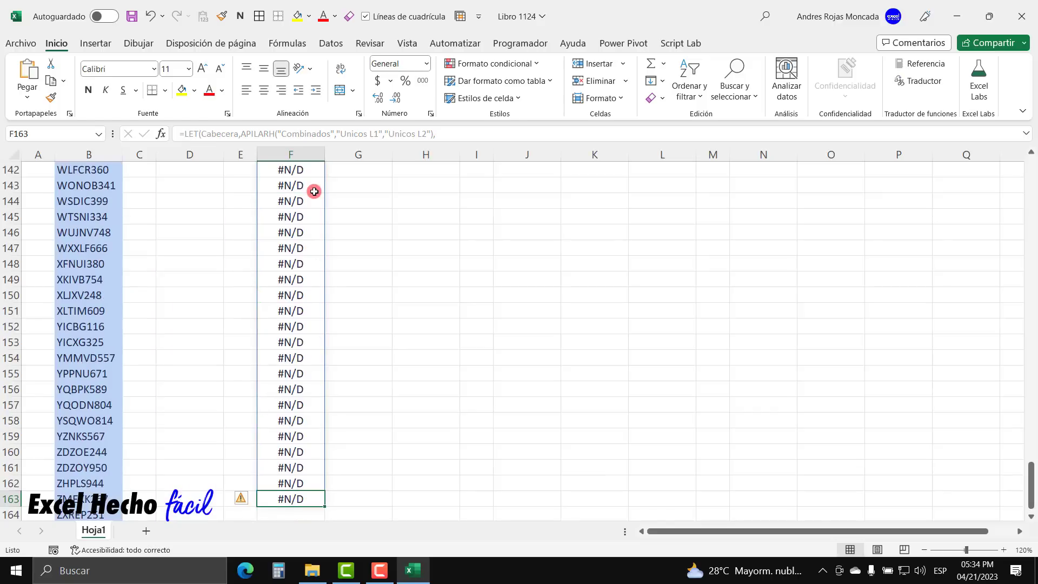
{"action": "scroll", "coordinate": [440, 310], "scroll_direction": "down", "scroll_amount": 2}
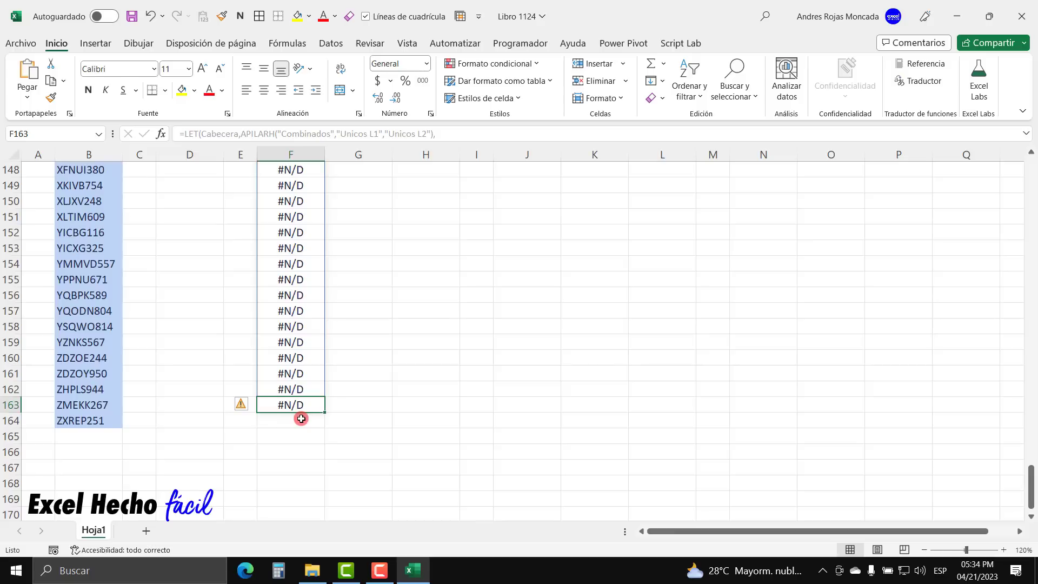
{"action": "key", "text": "ctrl+Up"}
{"action": "key", "text": "ctrl+Up"}
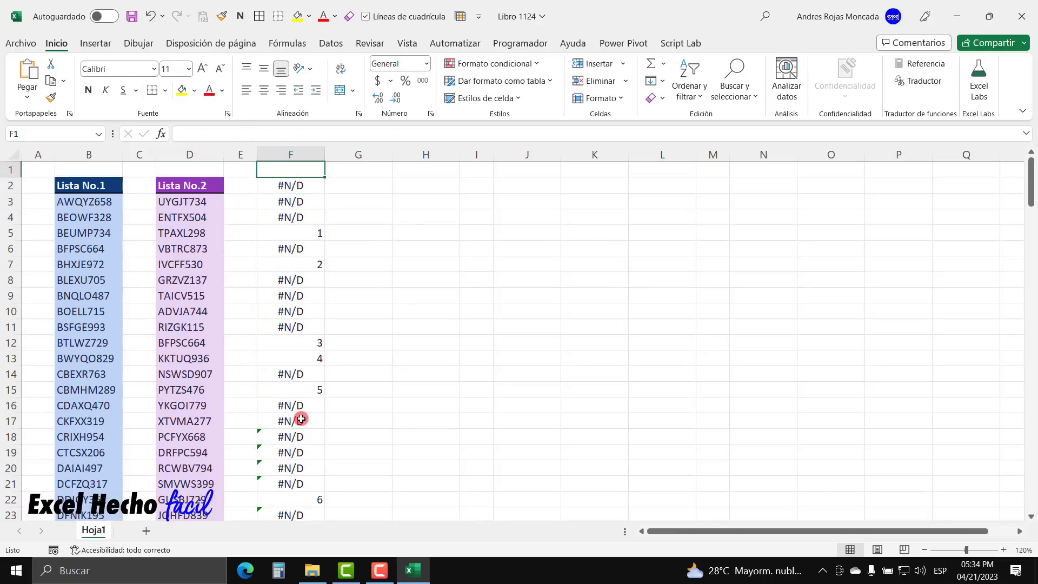
Reopen the formula in F2 and delete its last line along with the comma ending the UnicosL1 line
{"action": "left_click", "coordinate": [283, 187]}
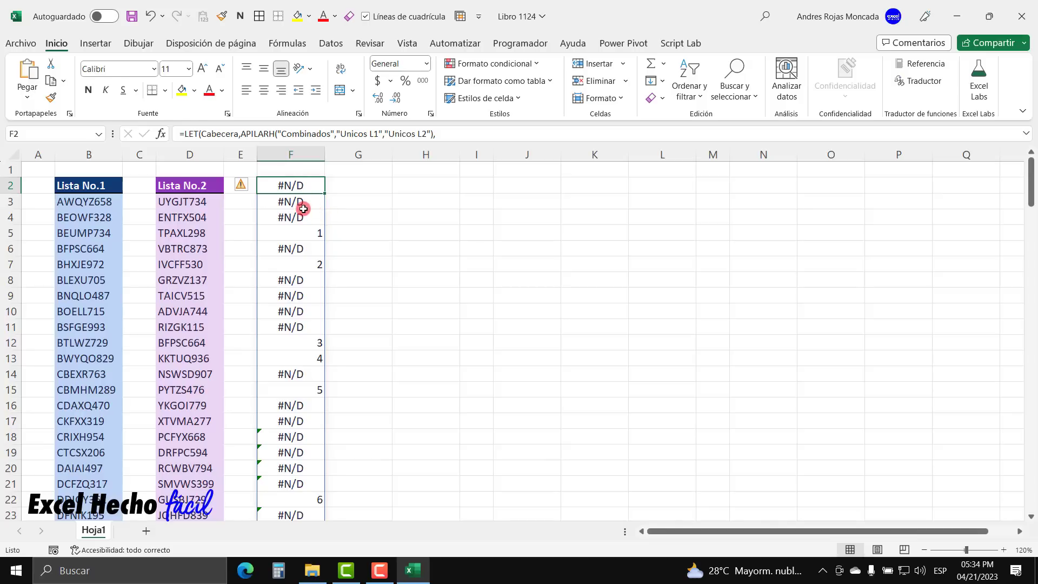
{"action": "key", "text": "F2"}
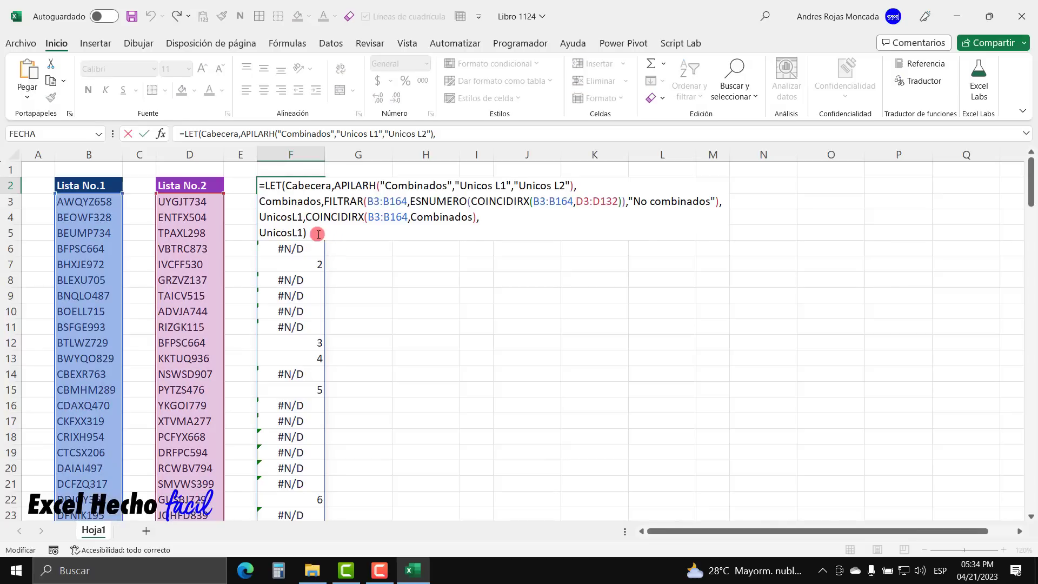
{"action": "left_click_drag", "start_coordinate": [311, 233], "coordinate": [229, 232]}
{"action": "key", "text": "BackSpace"}
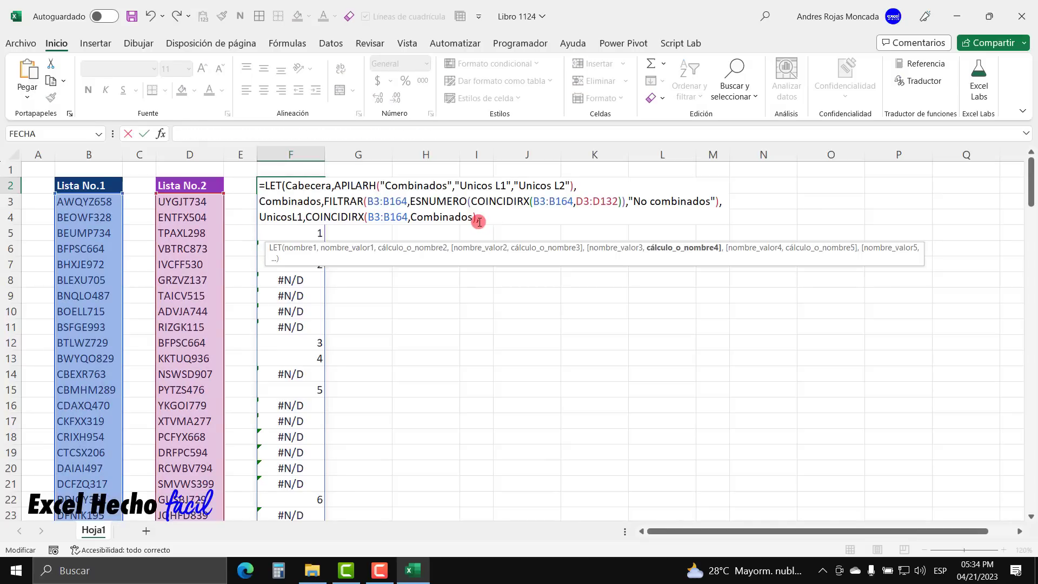
{"action": "key", "text": "BackSpace"}
{"action": "key", "text": "BackSpace"}
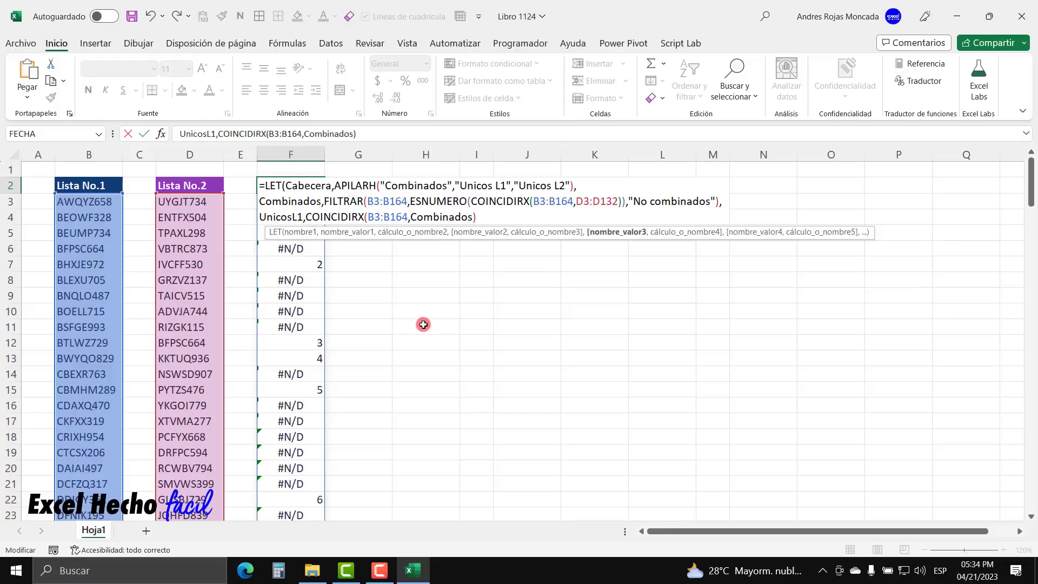
Insert a FILTRAR function before COINCIDIRX in UnicosL1, with the Lista No.1 codes B3:B164 as its array
{"action": "type", "text": "FILT"}
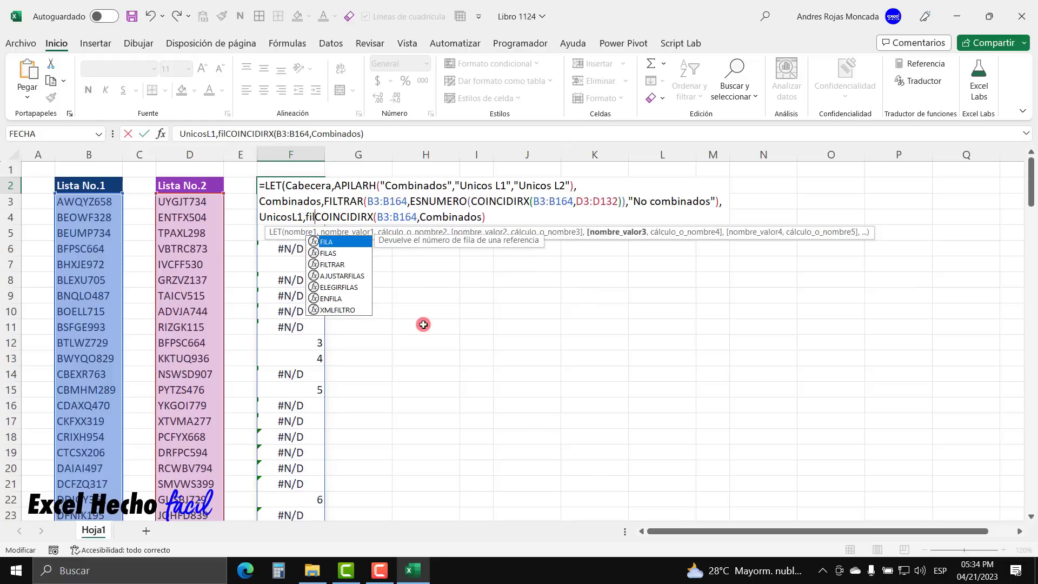
{"action": "key", "text": "Tab"}
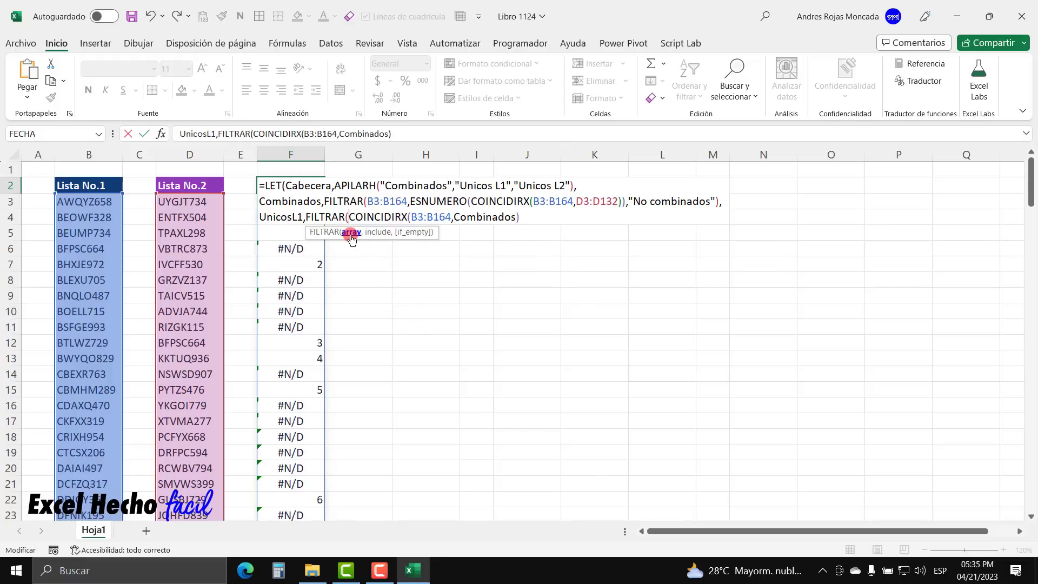
{"action": "left_click", "coordinate": [92, 202]}
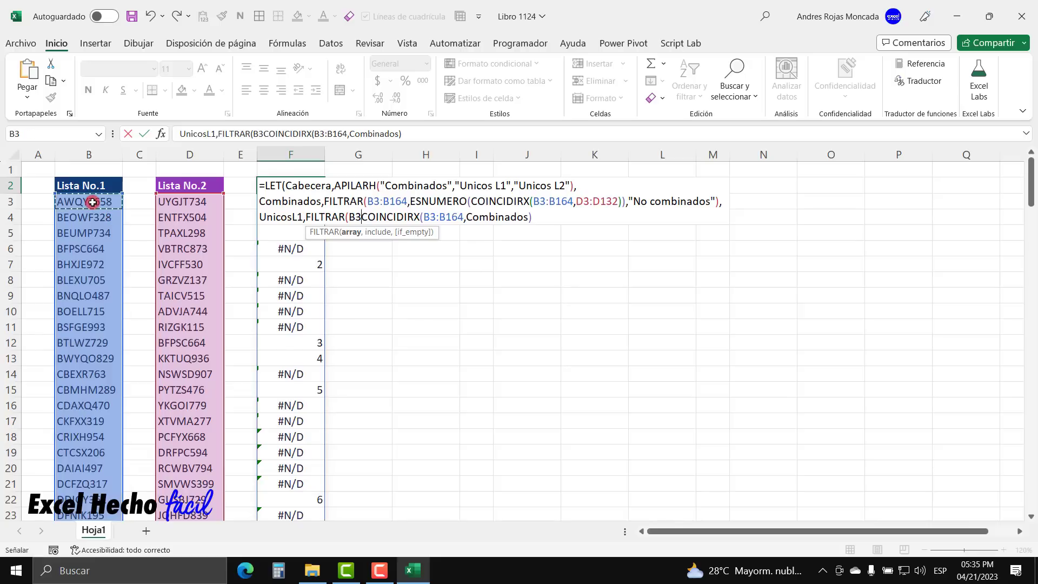
{"action": "key", "text": "ctrl+shift+Down"}
{"action": "key", "text": "ctrl+BackSpace"}
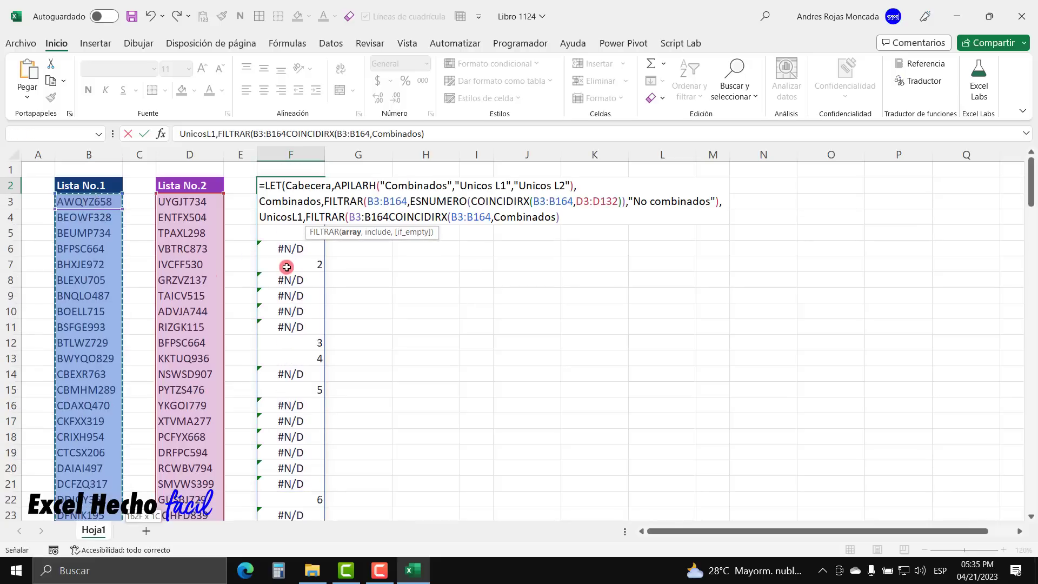
{"action": "type", "text": ","}
{"action": "left_click_drag", "start_coordinate": [425, 238], "coordinate": [438, 359]}
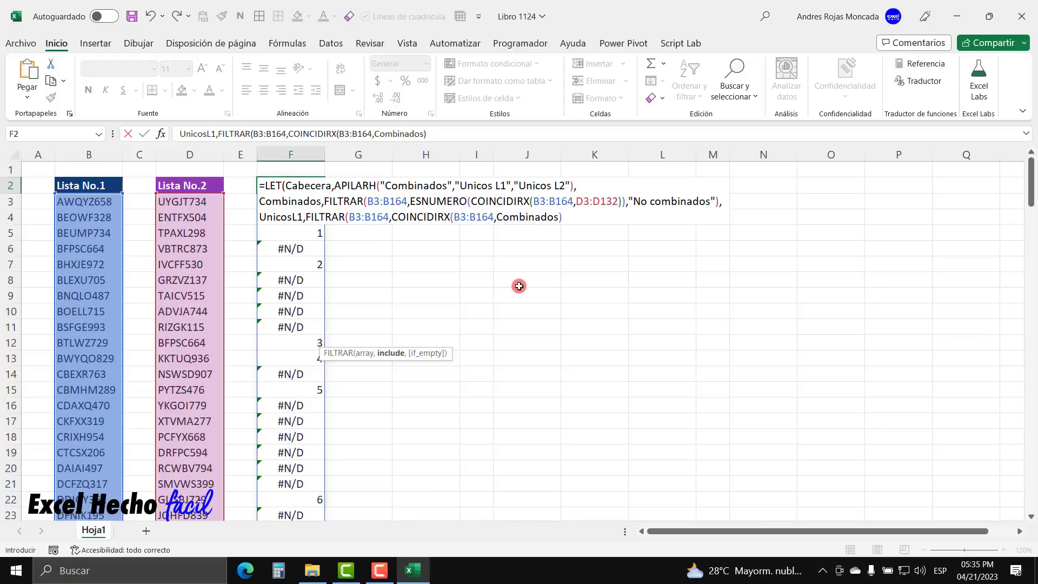
Wrap the COINCIDIRX expression of UnicosL1 in ESERROR as FILTRAR's include argument
{"action": "type", "text": "ESERR"}
{"action": "key", "text": "Down"}
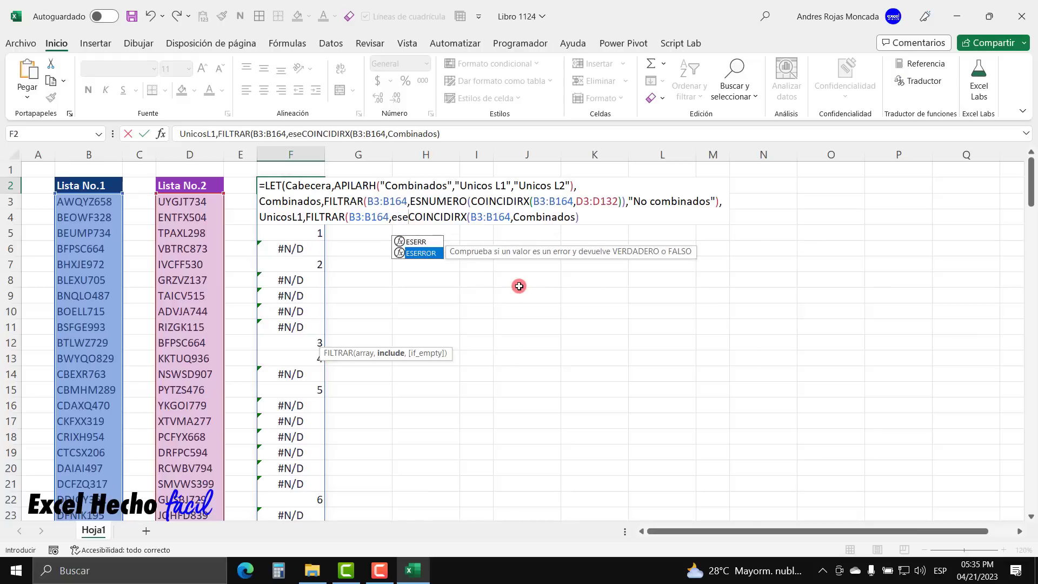
{"action": "key", "text": "Tab"}
{"action": "key", "text": "BackSpace"}
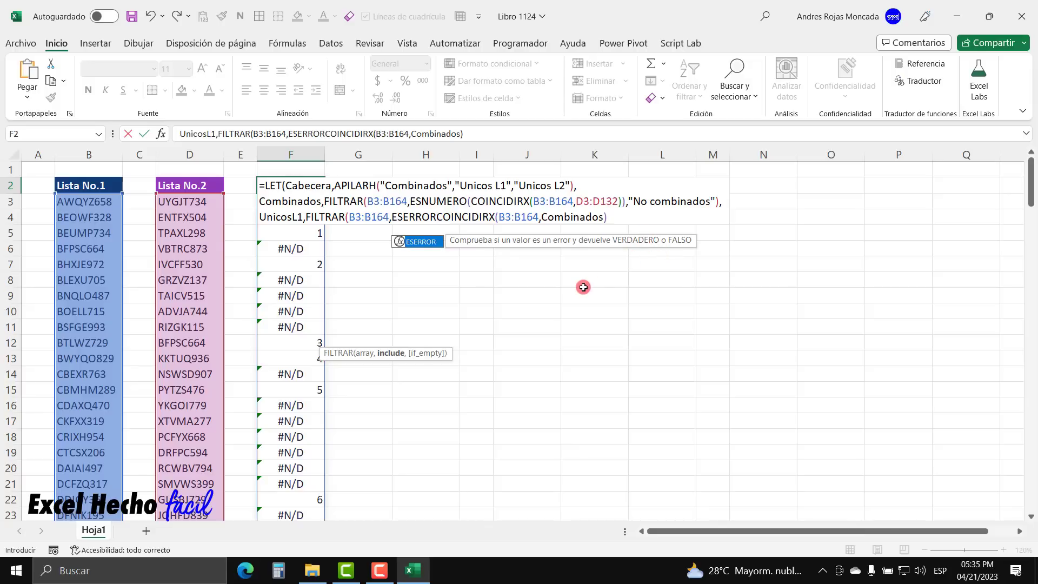
{"action": "type", "text": "("}
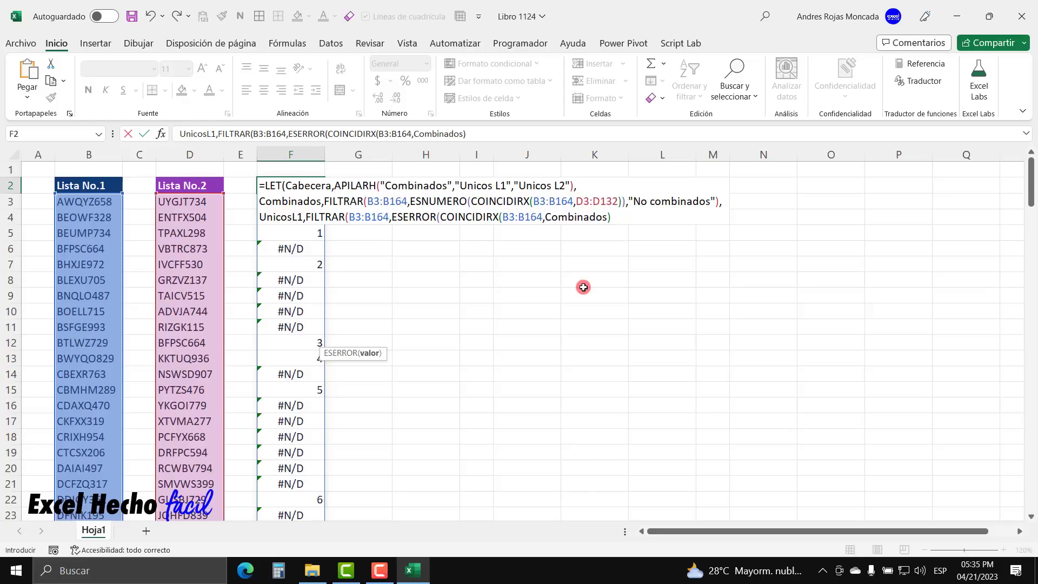
{"action": "left_click", "coordinate": [611, 217]}
{"action": "type", "text": ")"}
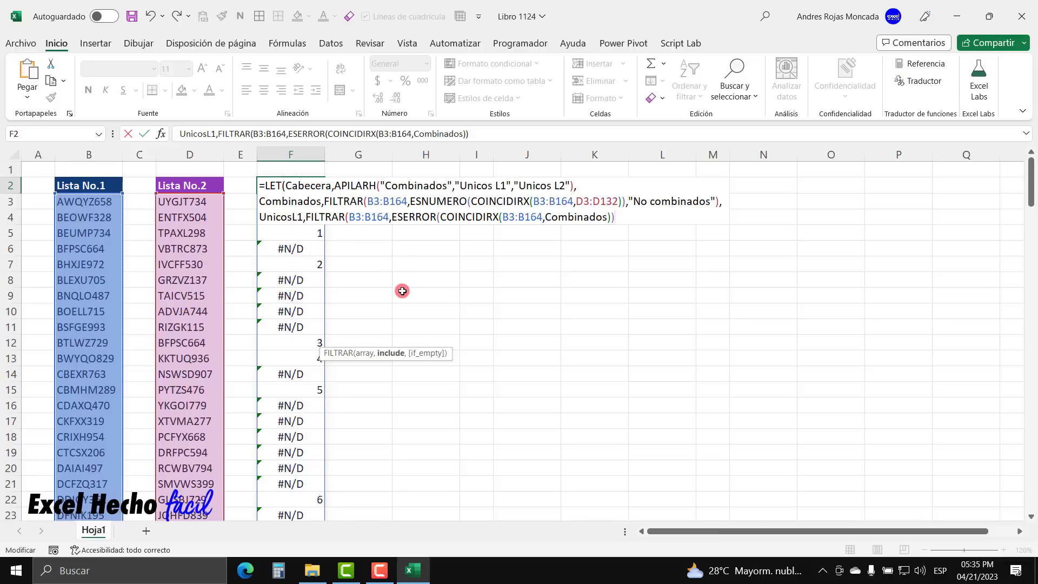
Set FILTRAR's if_empty text to "No unicos L1", close the function and continue the formula on a new line
{"action": "type", "text": ","}
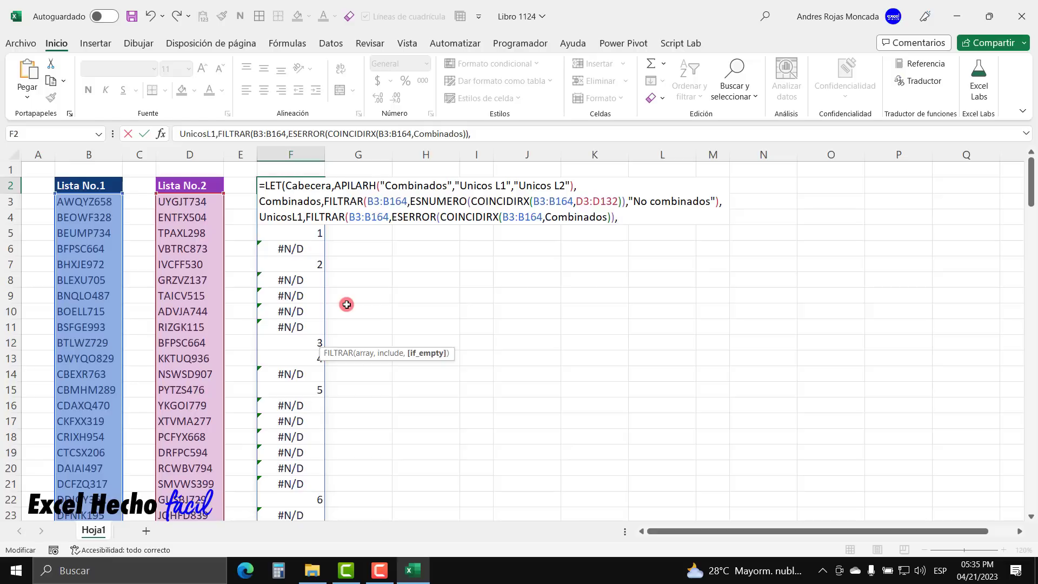
{"action": "type", "text": "\"No unicos L1"}
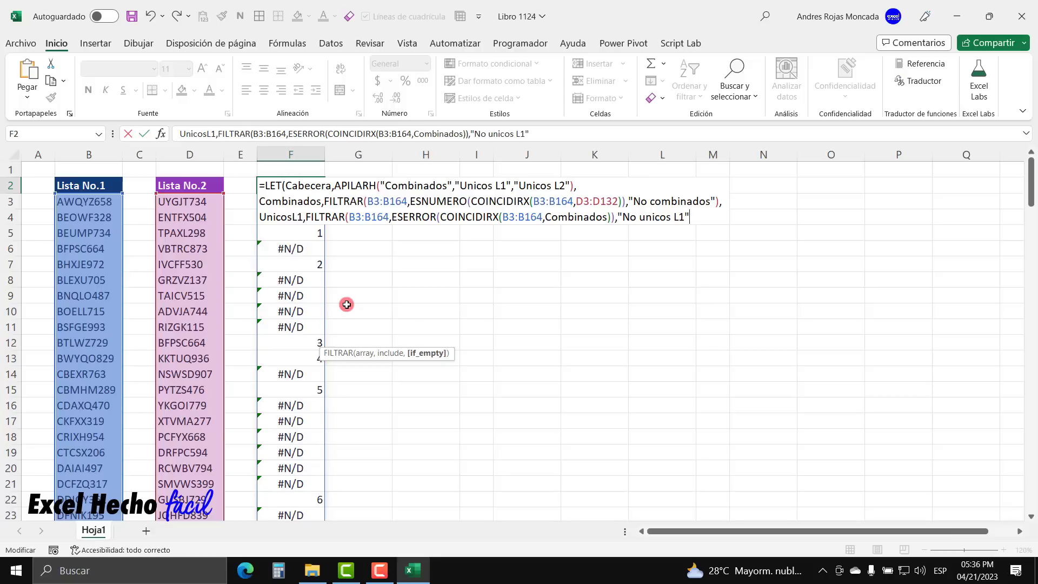
{"action": "type", "text": "\")"}
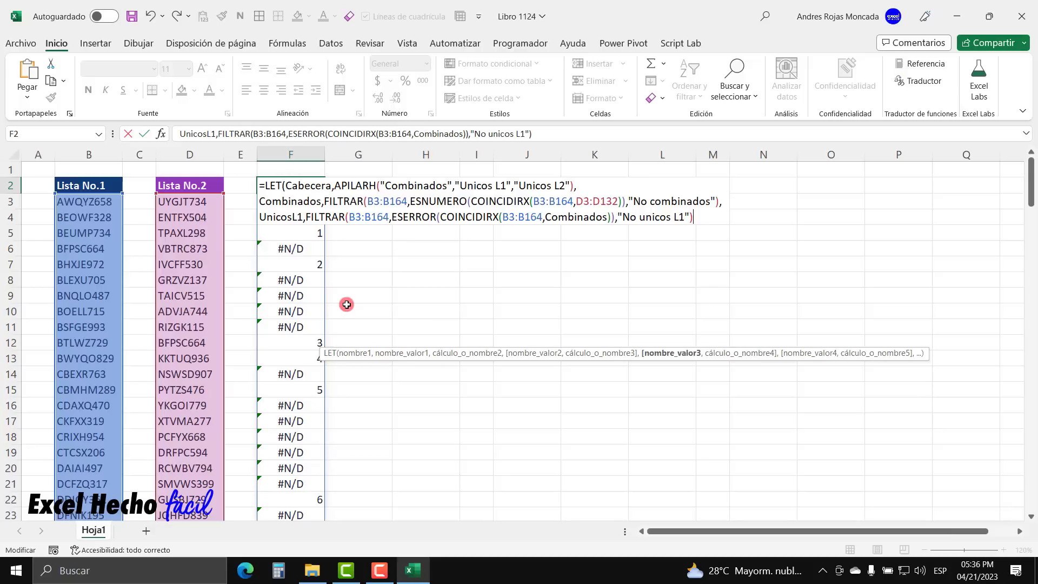
{"action": "type", "text": ","}
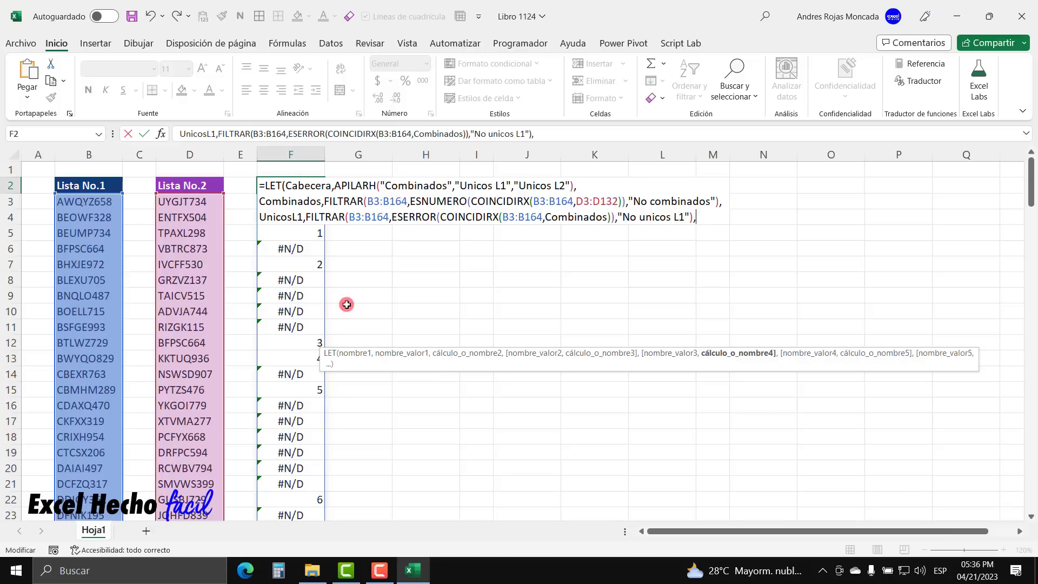
{"action": "key", "text": "alt+Return"}
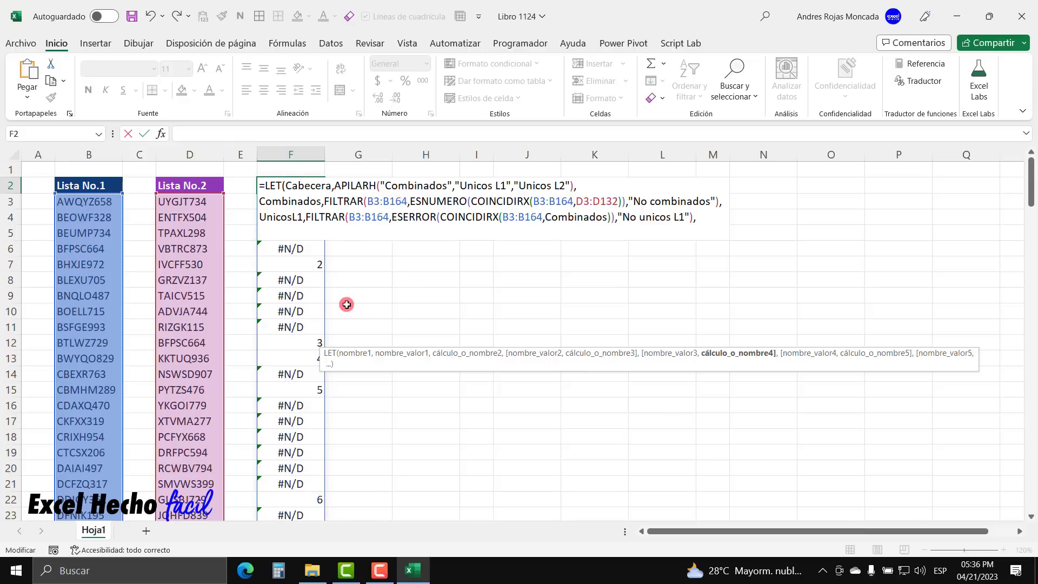
Define a LET variable named UnicosL2 on the fourth line and begin its value with the FILTRAR function
{"action": "type", "text": "Unic"}
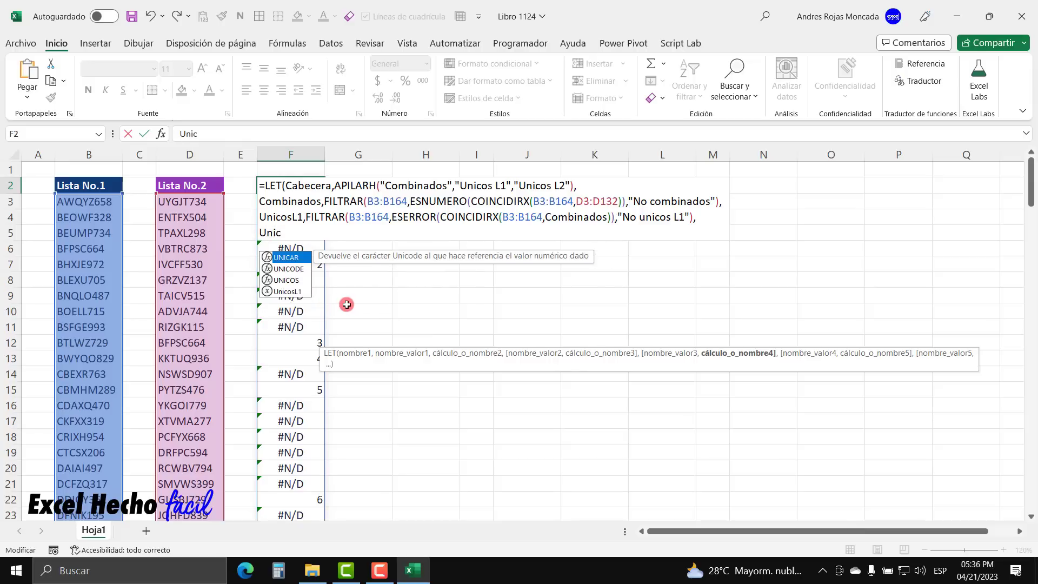
{"action": "type", "text": "osL2"}
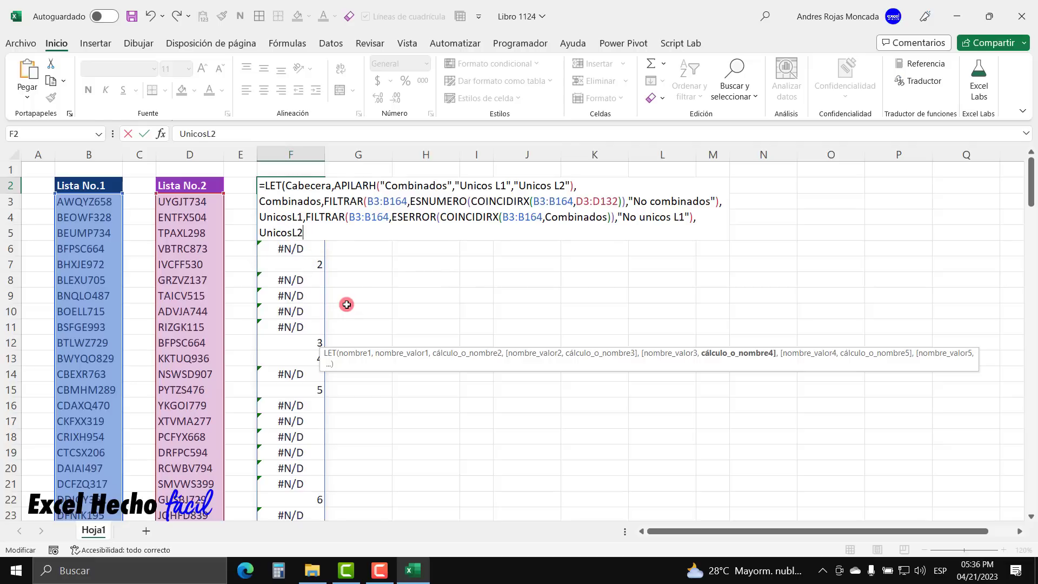
{"action": "type", "text": ","}
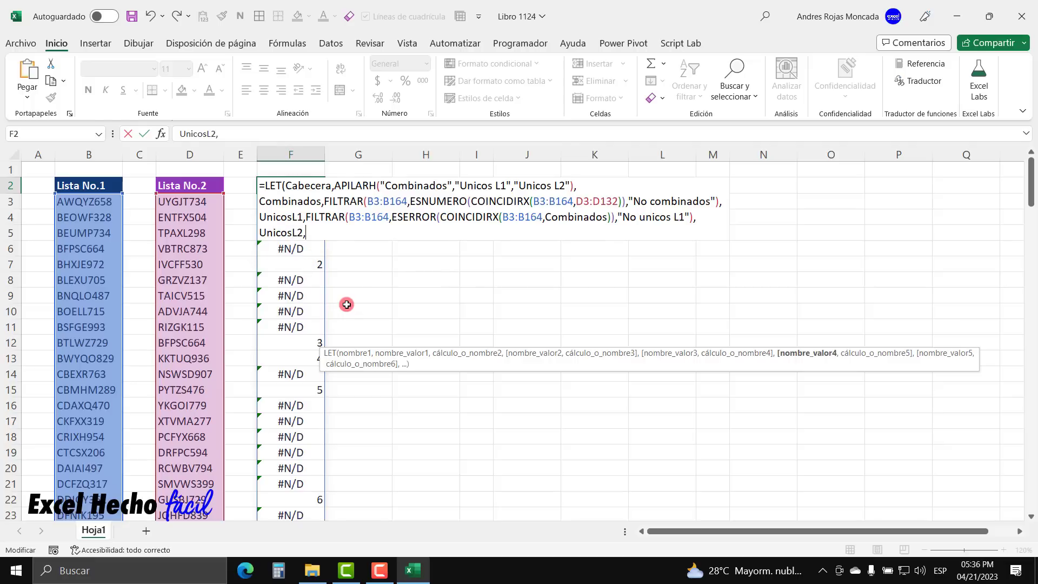
{"action": "type", "text": "FILT"}
{"action": "key", "text": "Tab"}
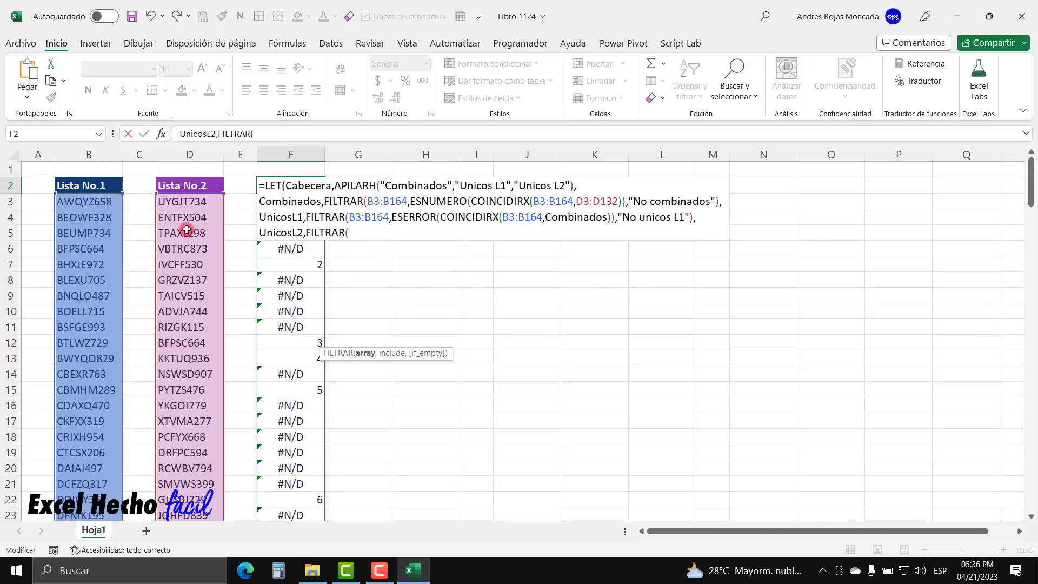
Set the array of UnicosL2's FILTRAR to the Lista No.2 codes D3:D132 and begin its include argument with ESERROR
{"action": "left_click", "coordinate": [199, 202]}
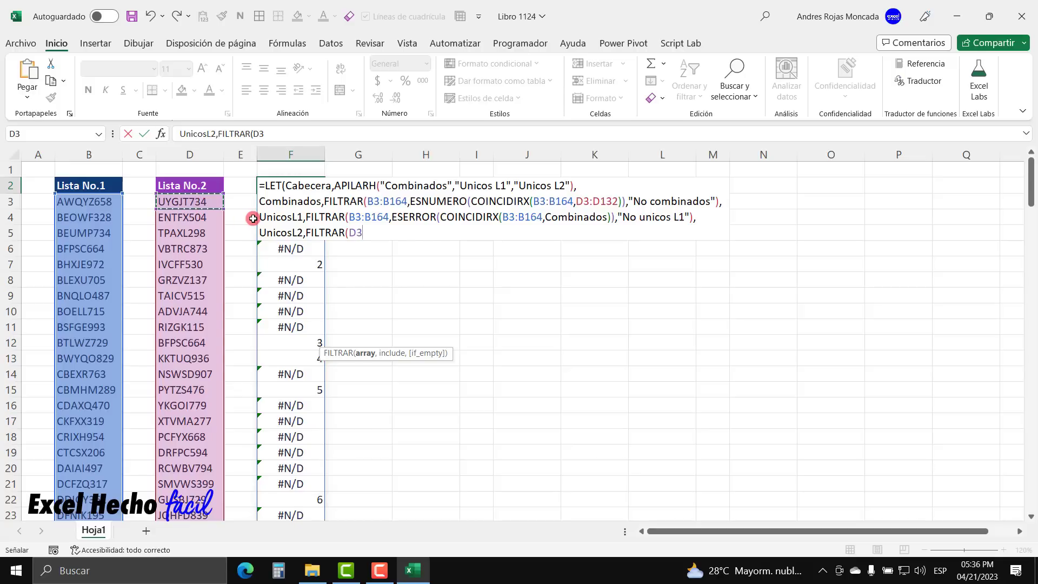
{"action": "key", "text": "ctrl+shift+Down"}
{"action": "key", "text": "ctrl+BackSpace"}
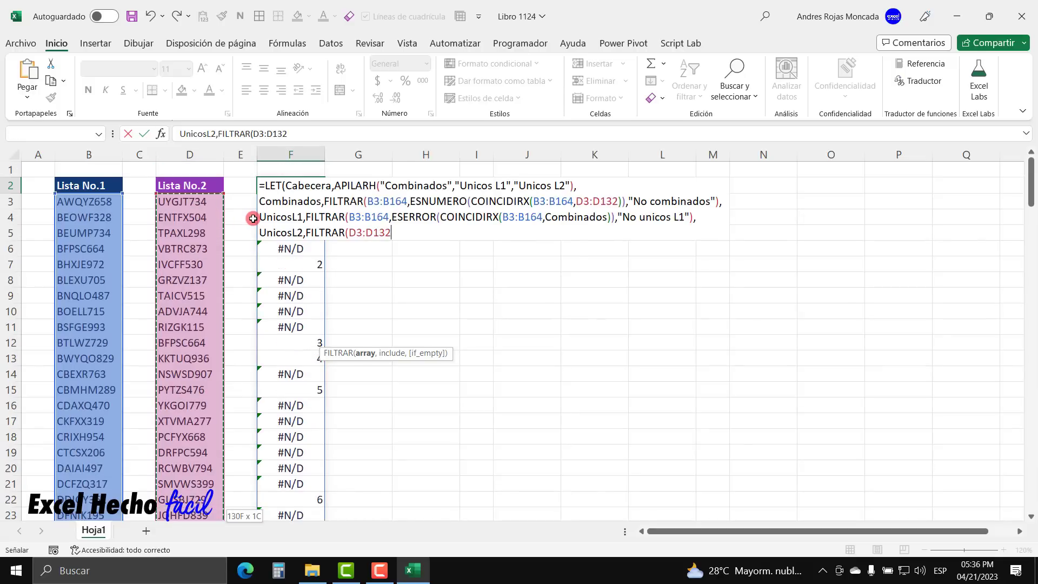
{"action": "type", "text": ","}
{"action": "type", "text": "eserr("}
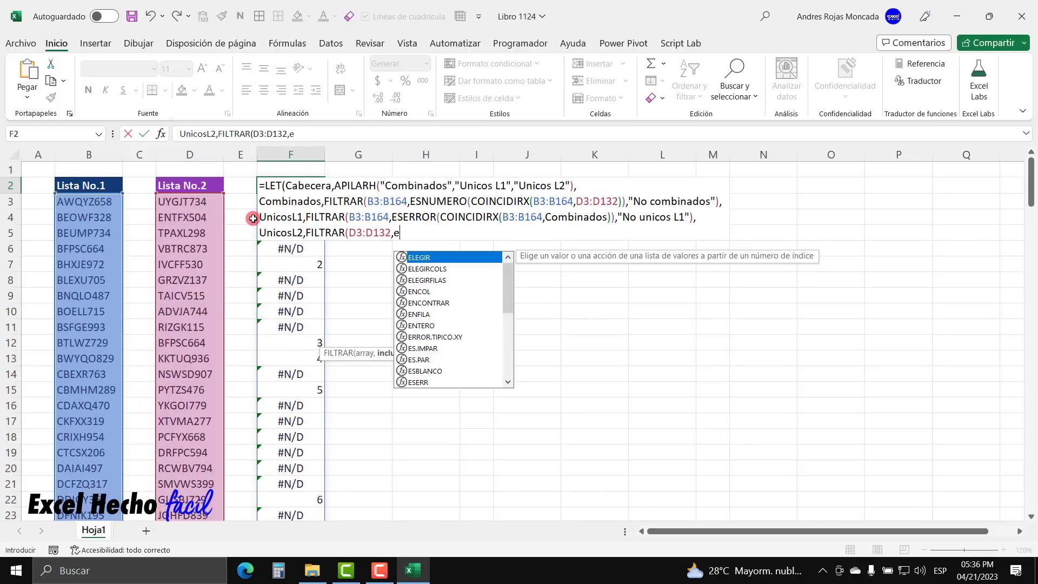
{"action": "key", "text": "BackSpace"}
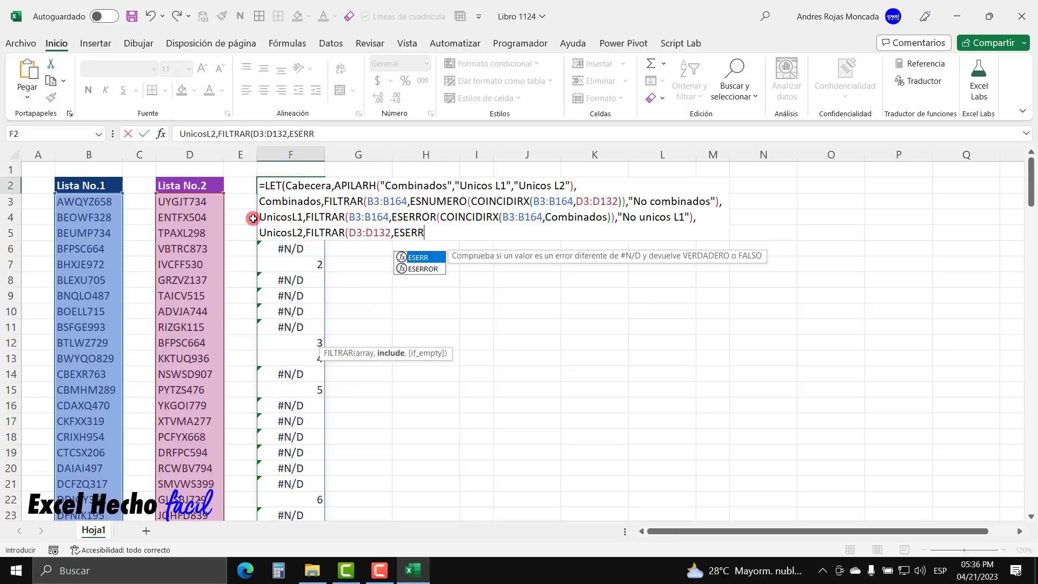
{"action": "key", "text": "Down"}
{"action": "key", "text": "Tab"}
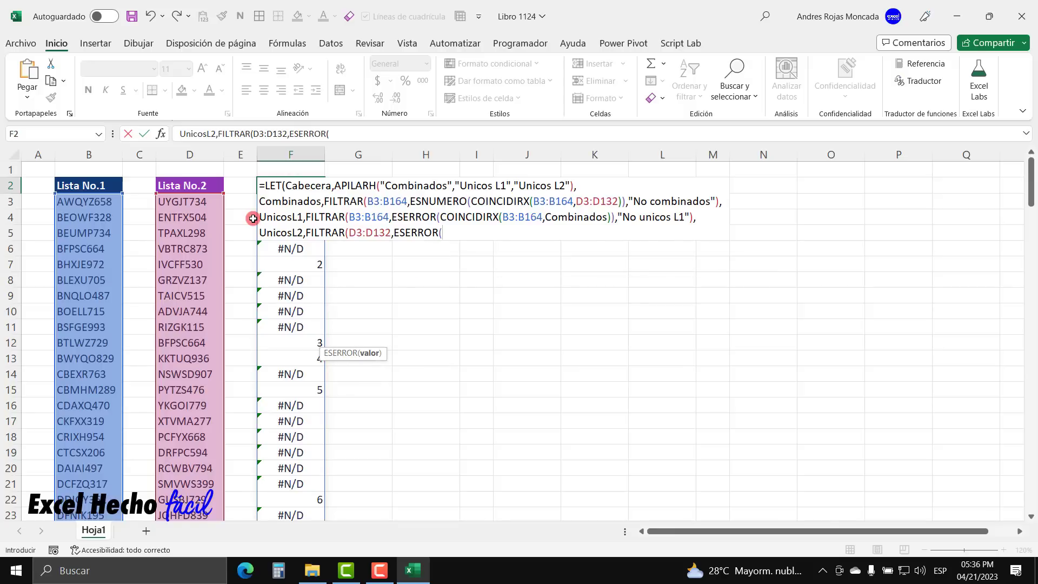
Nest COINCIDIRX inside ESERROR, looking up the Lista No.2 codes D3:D132 in Combinados, and close both functions
{"action": "type", "text": "coi"}
{"action": "key", "text": "Down"}
{"action": "key", "text": "Tab"}
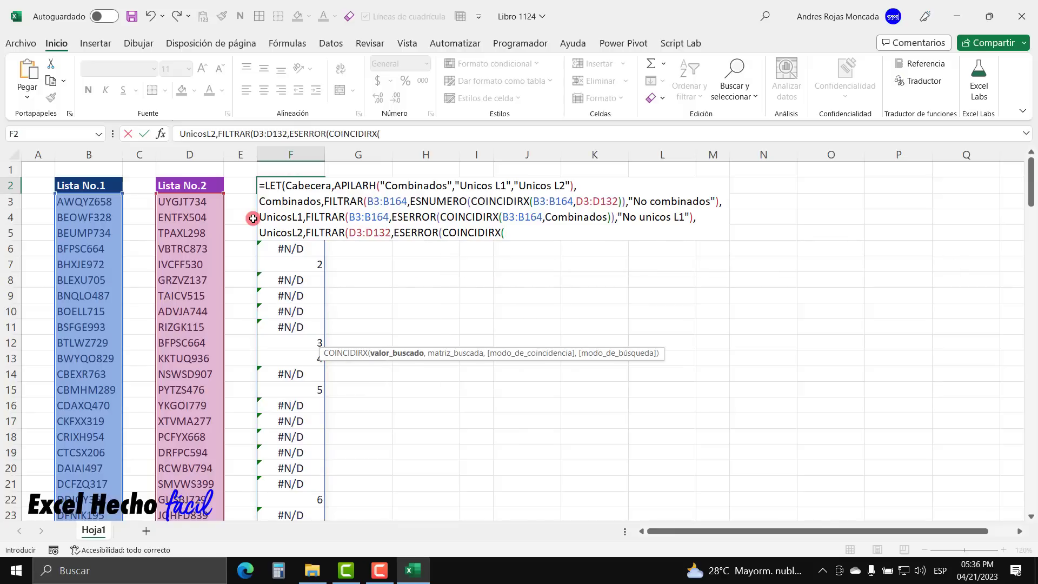
{"action": "left_click", "coordinate": [219, 204]}
{"action": "key", "text": "ctrl+shift+Down"}
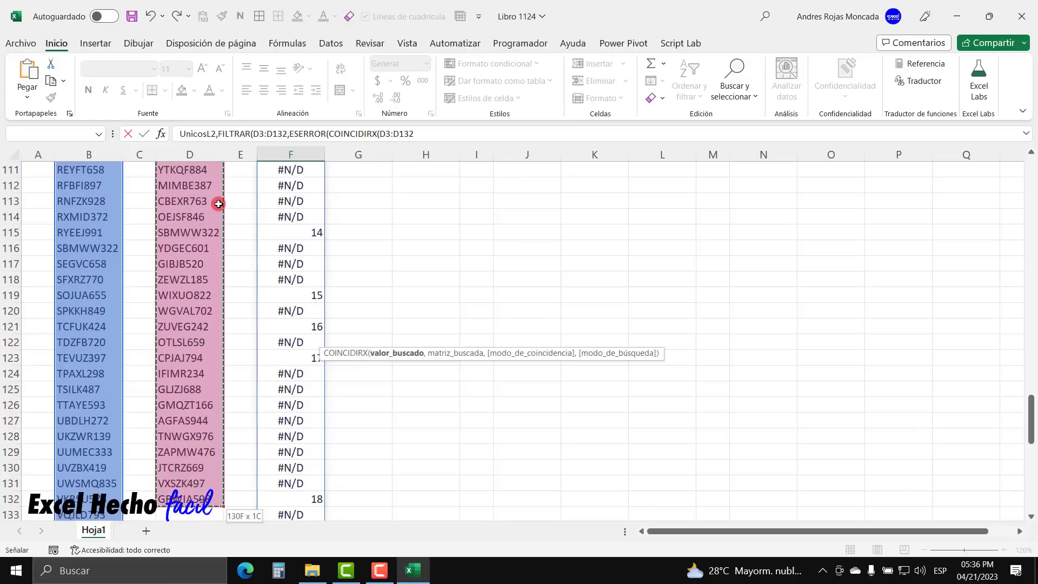
{"action": "key", "text": "ctrl+BackSpace"}
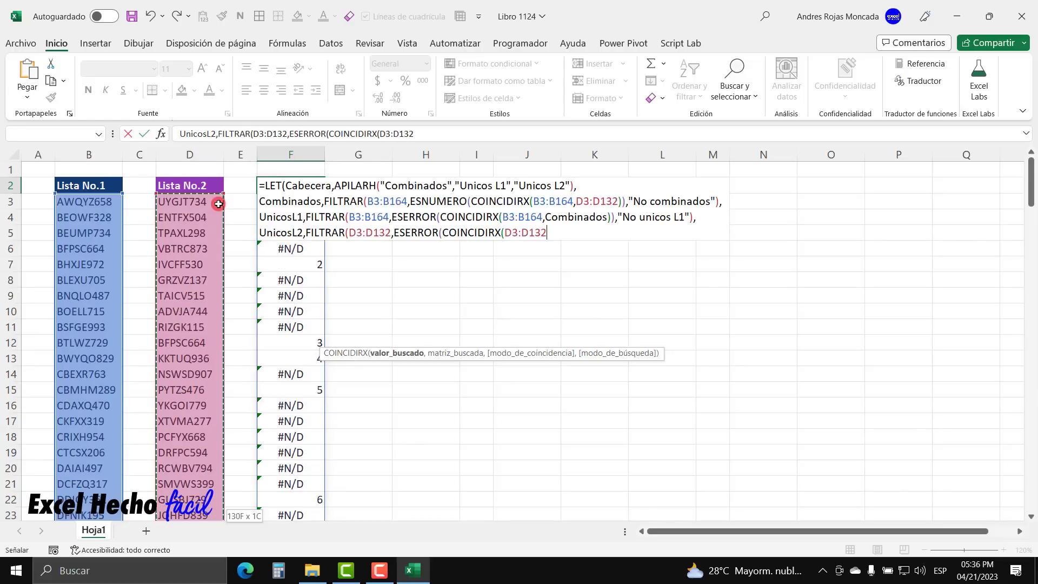
{"action": "type", "text": ","}
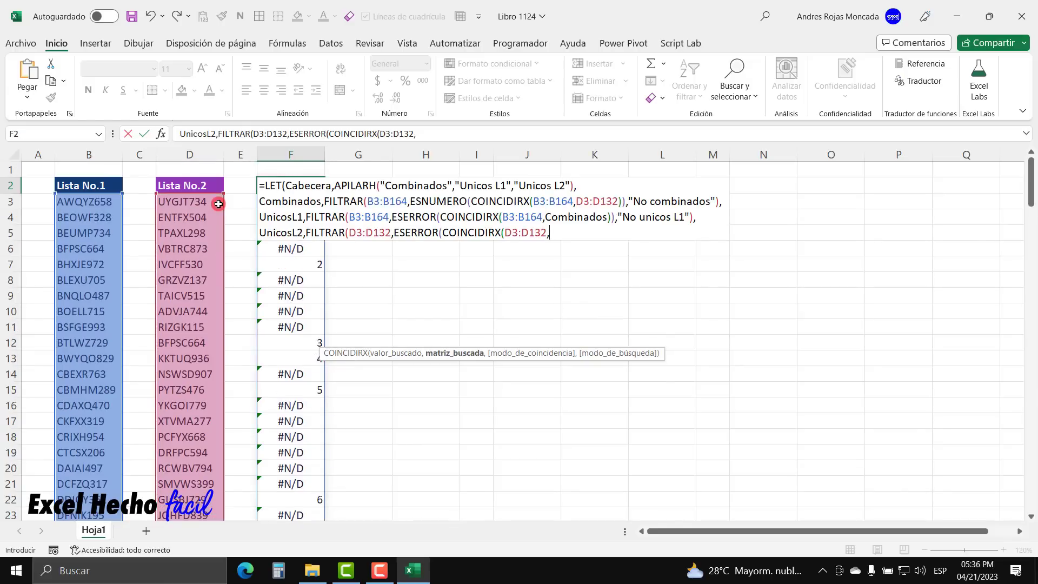
{"action": "type", "text": "Combinados"}
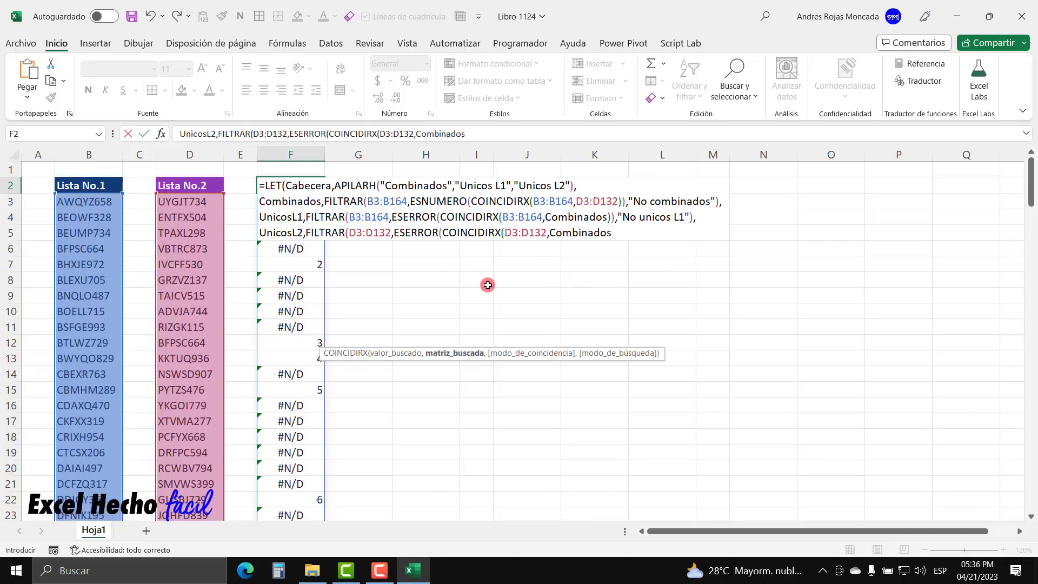
{"action": "type", "text": ")"}
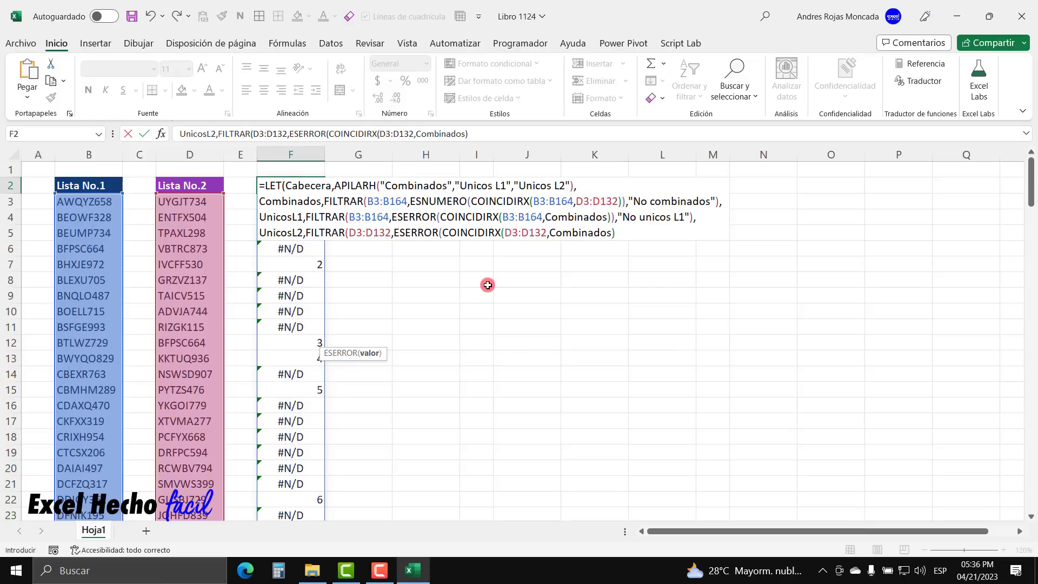
{"action": "type", "text": "),"}
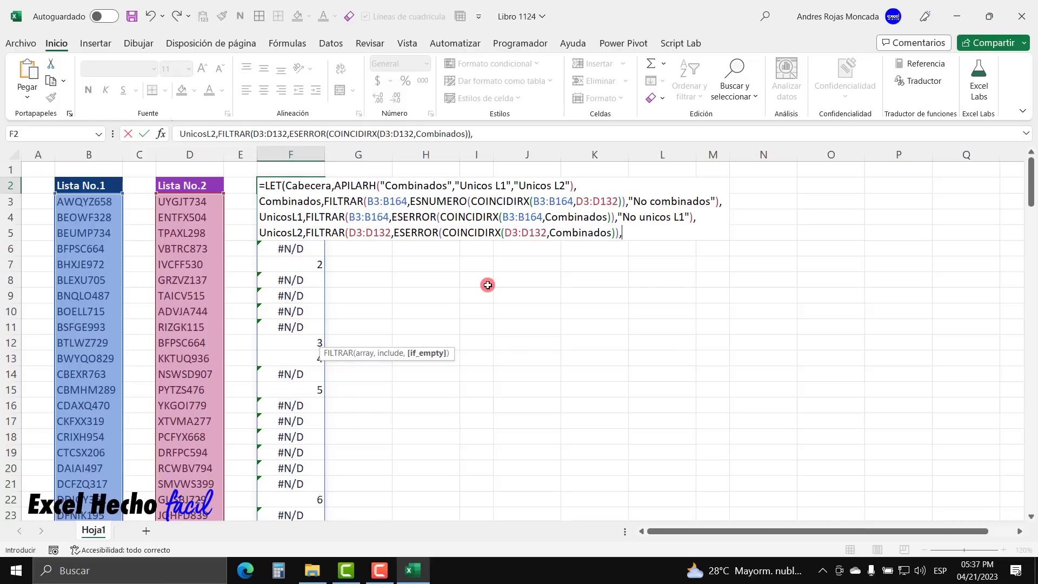
Set the if_empty text of UnicosL2's FILTRAR to "No unicos L2", close the function and continue on a new line
{"action": "type", "text": "\"No unicos L2"}
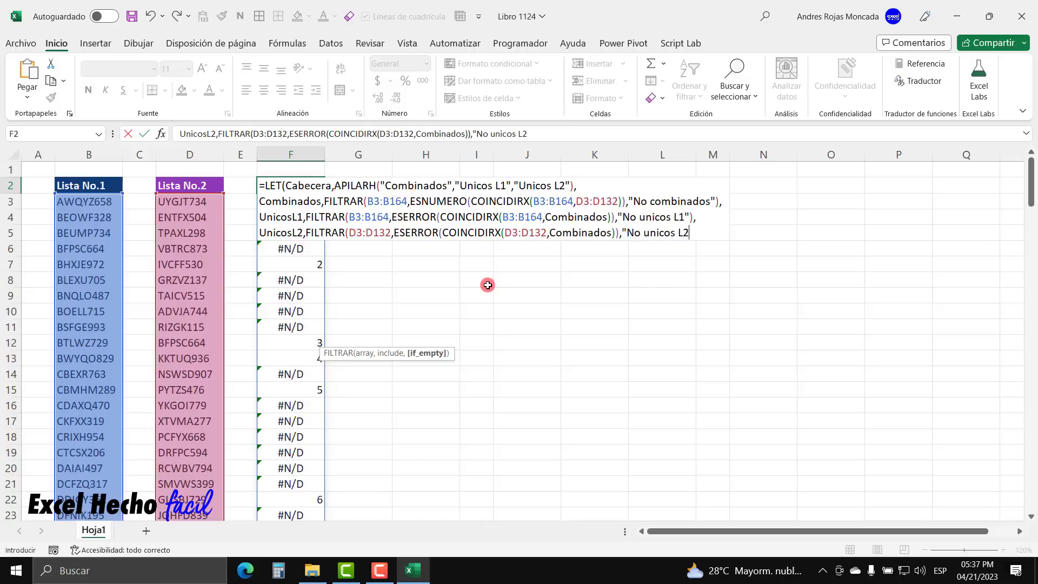
{"action": "type", "text": "\"),"}
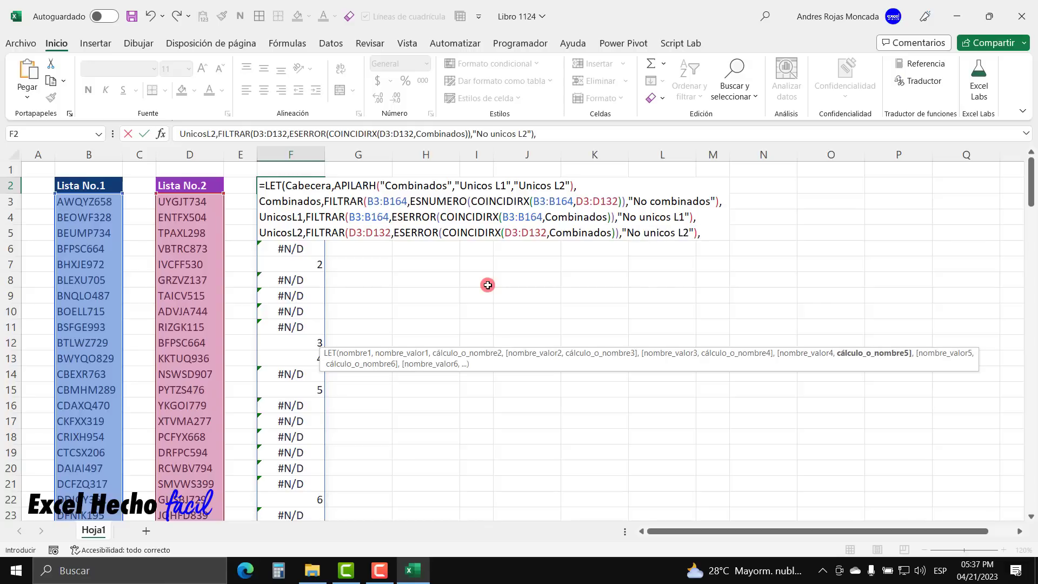
{"action": "key", "text": "alt+Return"}
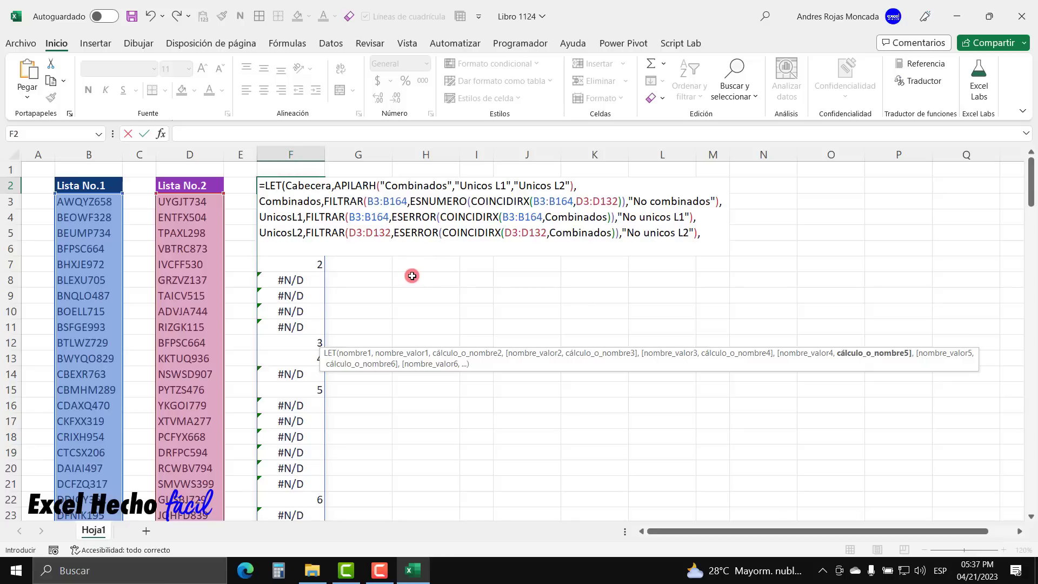
Begin LET's final calculation with an APILARV function that takes Cabecera as its first array
{"action": "type", "text": "apil"}
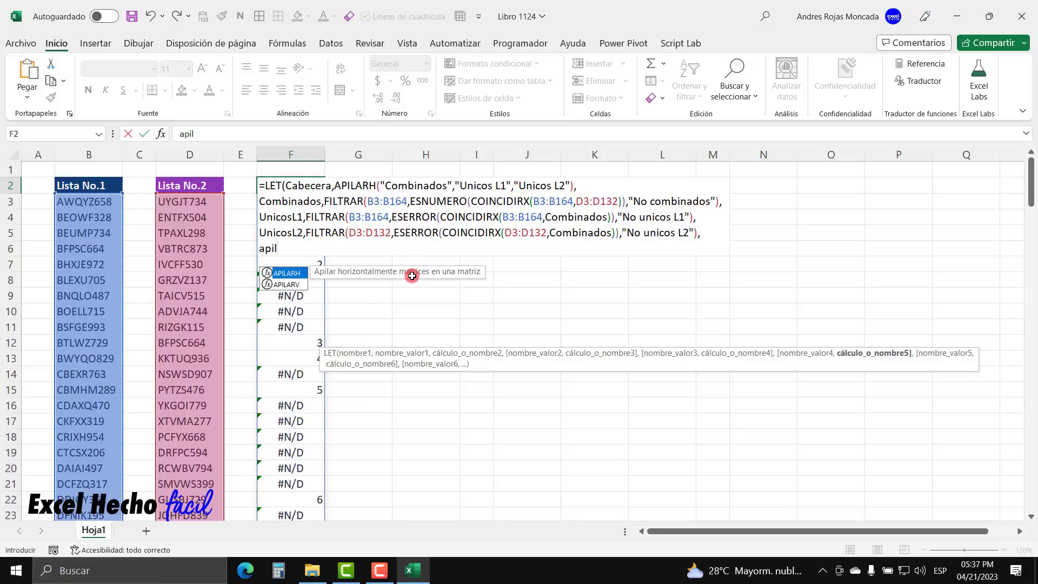
{"action": "key", "text": "Down"}
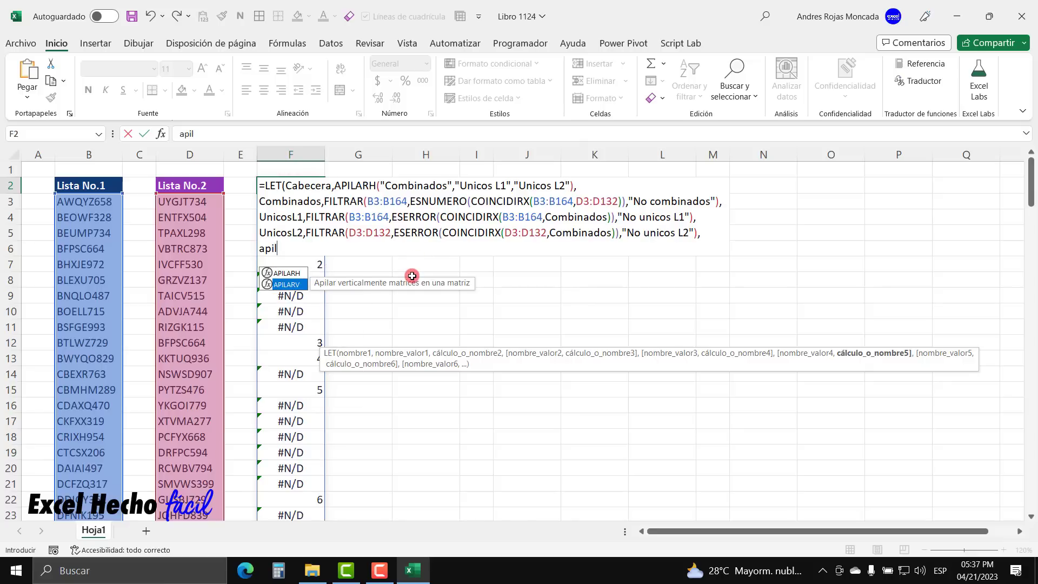
{"action": "key", "text": "Tab"}
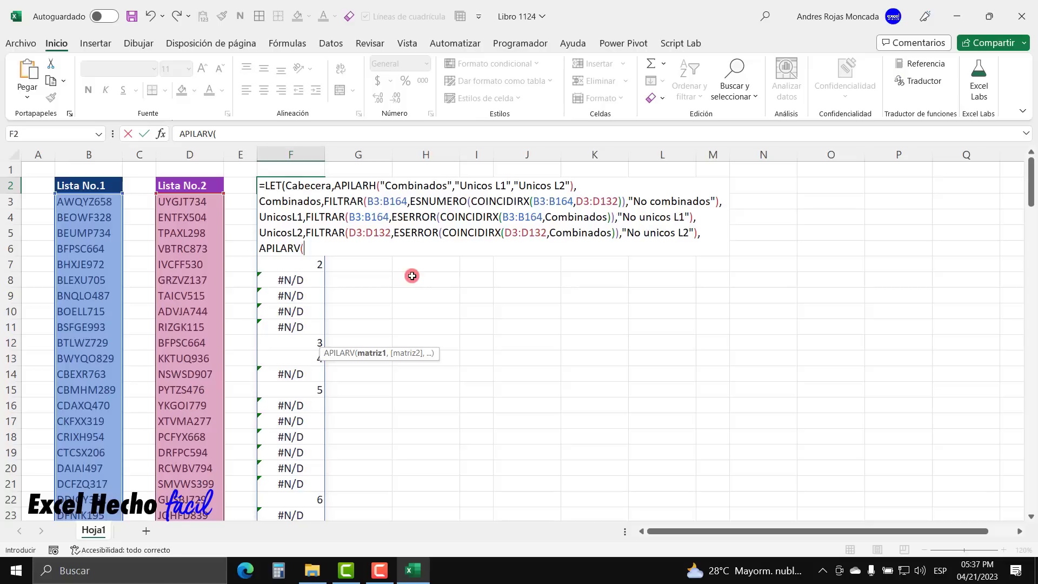
{"action": "type", "text": "cabe"}
{"action": "key", "text": "Tab"}
{"action": "type", "text": ","}
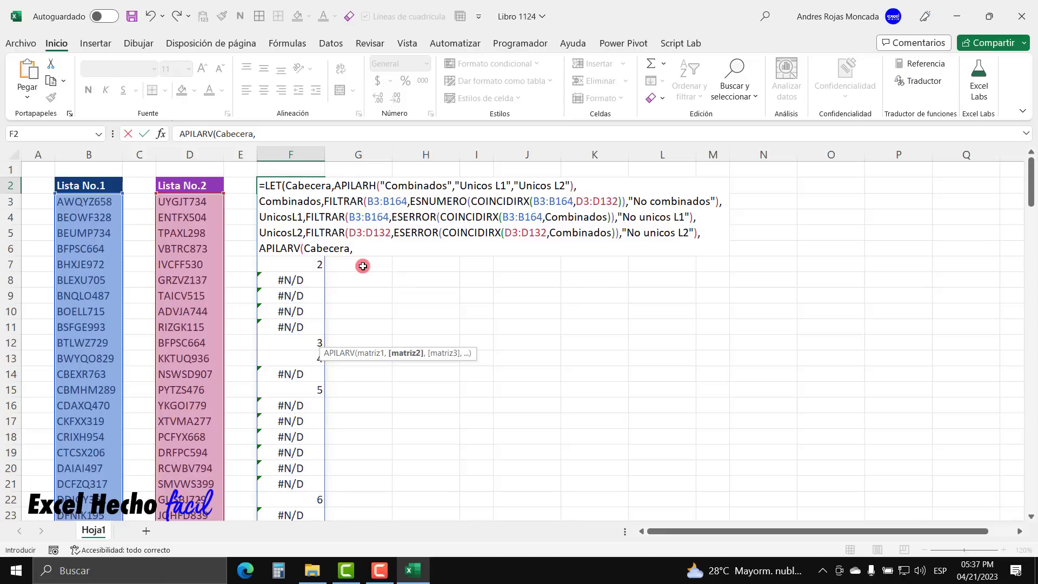
Nest an APILARH function as APILARV's second array, with Combinados as its first array
{"action": "type", "text": "api"}
{"action": "key", "text": "Tab"}
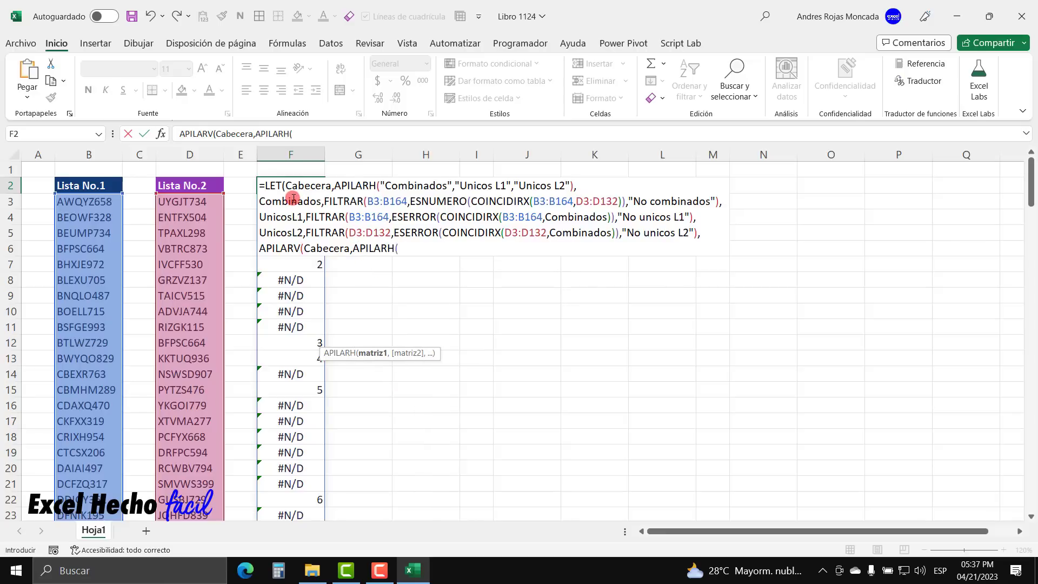
{"action": "type", "text": "com"}
{"action": "key", "text": "Tab"}
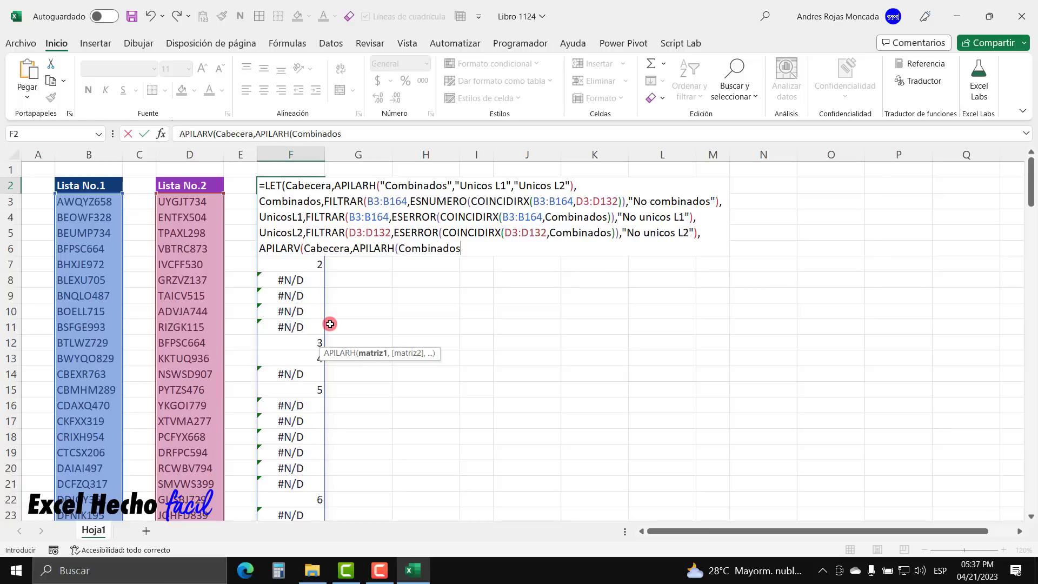
{"action": "type", "text": ","}
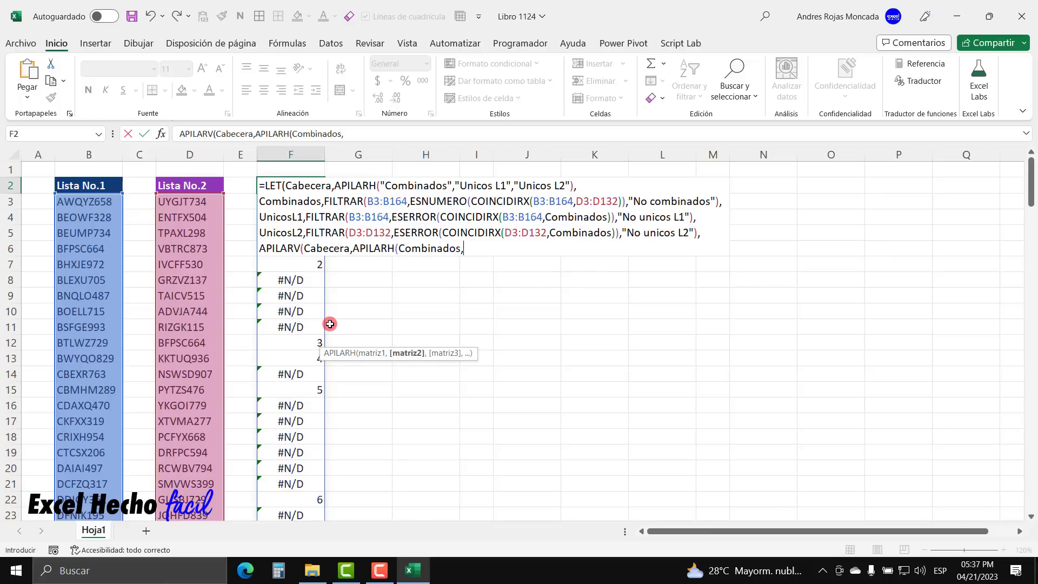
Add UnicosL1 and UnicosL2 as APILARH's remaining arrays, close all open functions and enter the LET formula in F2
{"action": "type", "text": "uni"}
{"action": "key", "text": "Down"}
{"action": "key", "text": "Down"}
{"action": "key", "text": "Down"}
{"action": "key", "text": "Tab"}
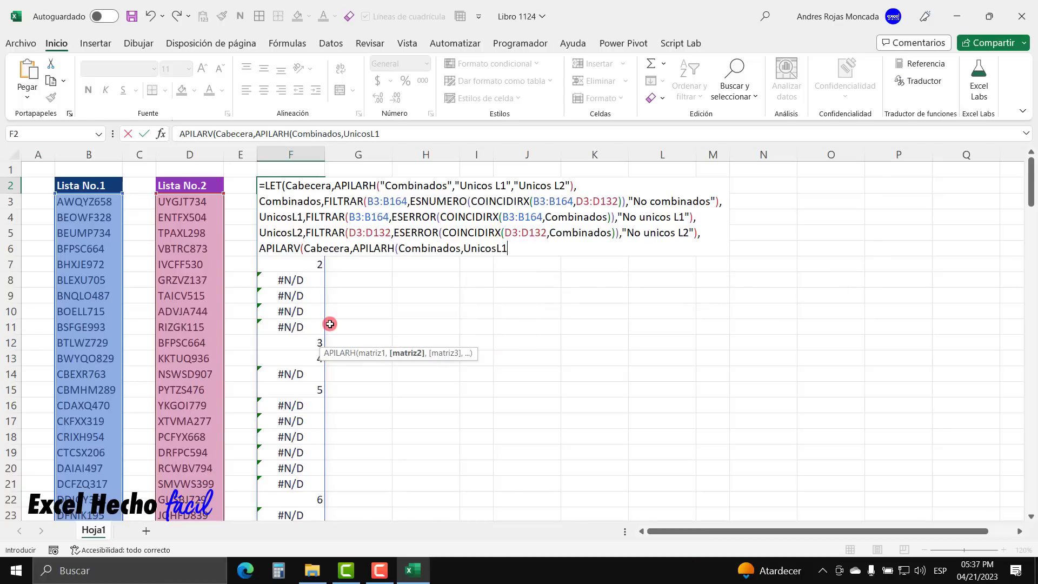
{"action": "type", "text": ",uni"}
{"action": "key", "text": "Down"}
{"action": "key", "text": "Down"}
{"action": "key", "text": "Down"}
{"action": "key", "text": "Down"}
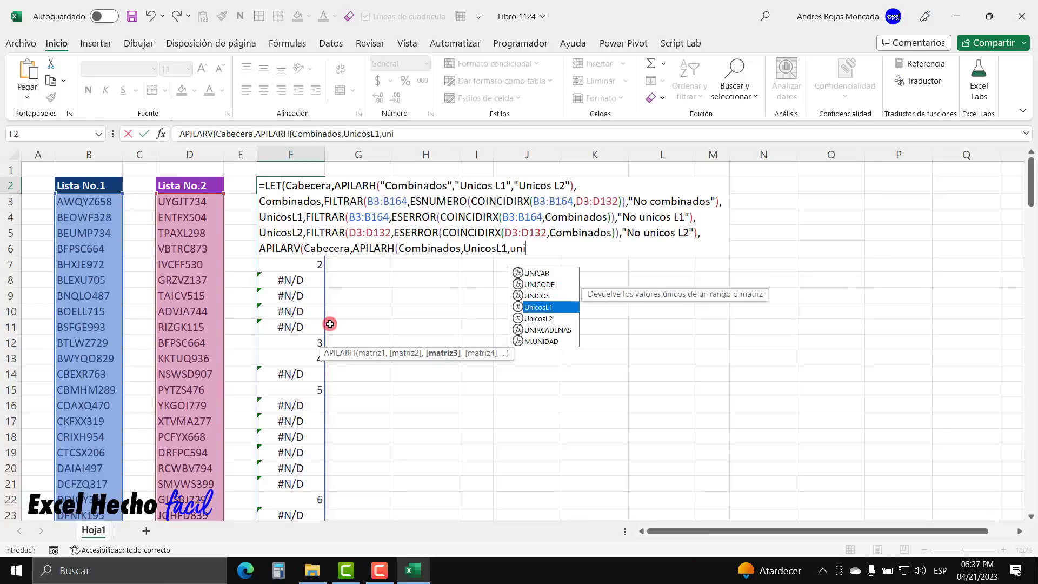
{"action": "key", "text": "Tab"}
{"action": "type", "text": ")"}
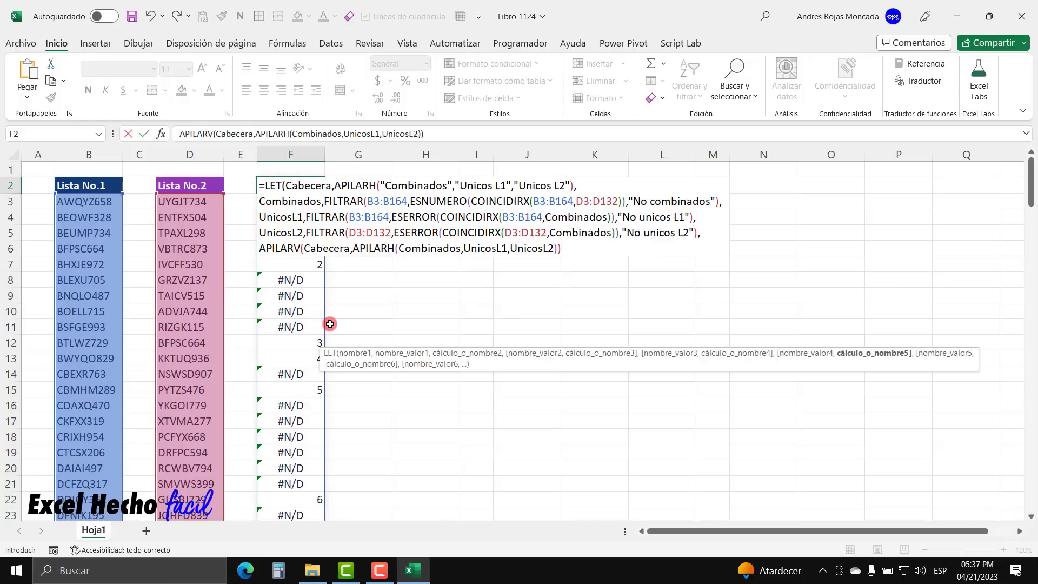
{"action": "type", "text": ")"}
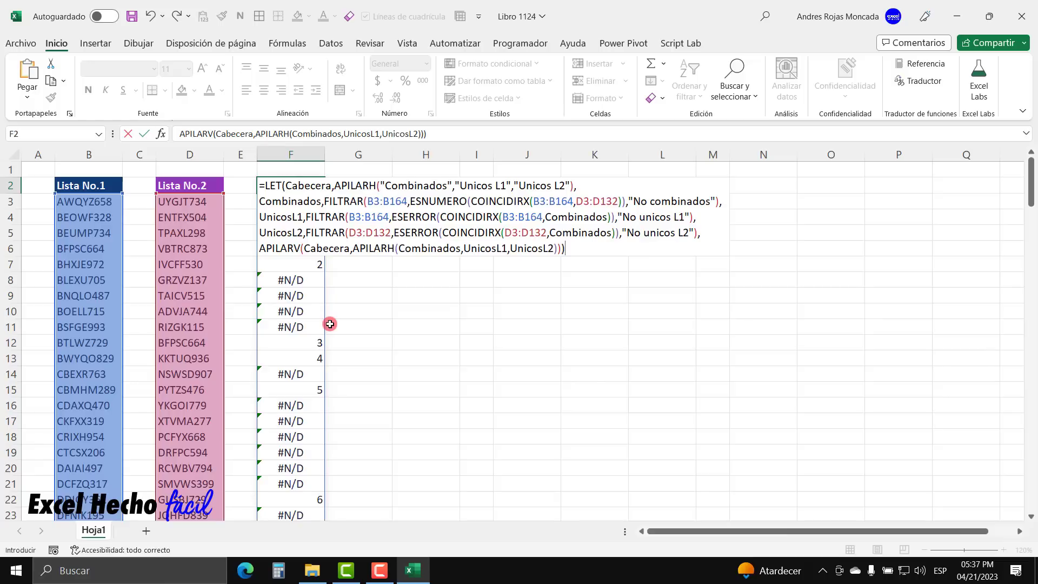
{"action": "key", "text": "Return"}
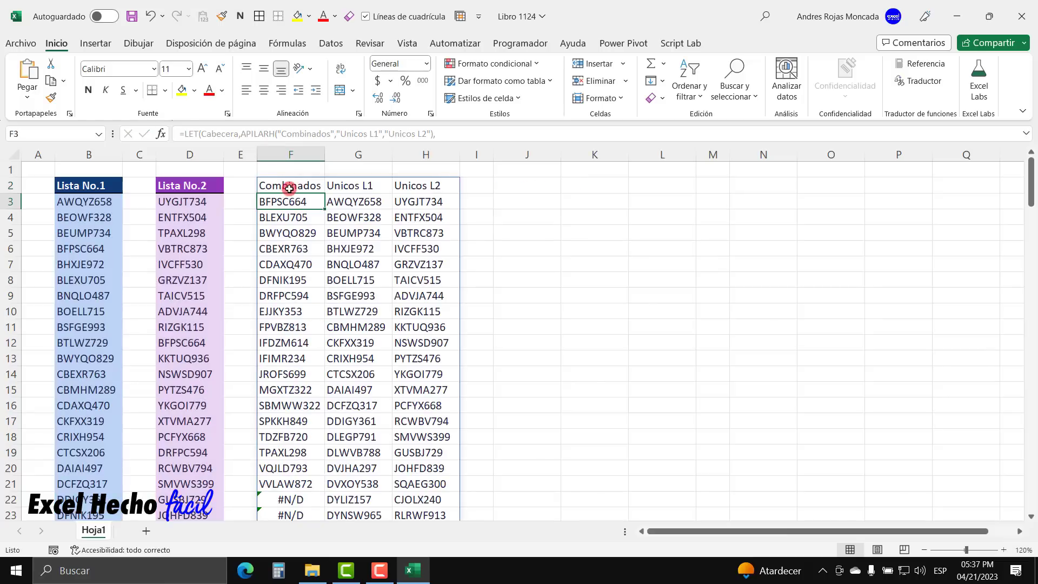
Examine the spilled headers in F2:H2 and the results below them in all three columns, down to the ends of the lists
{"action": "left_click_drag", "start_coordinate": [286, 187], "coordinate": [420, 182]}
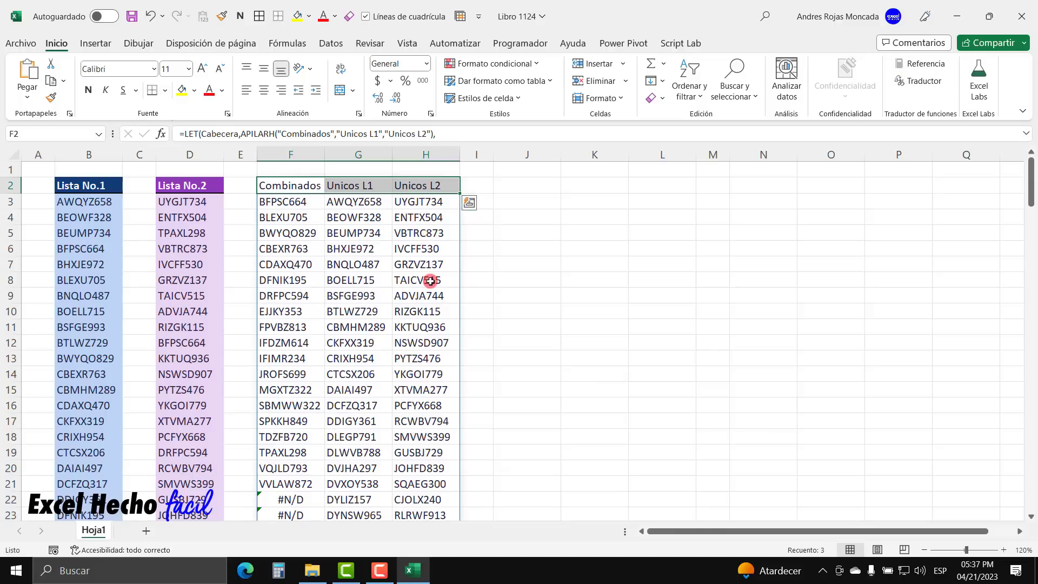
{"action": "scroll", "coordinate": [327, 282], "scroll_direction": "down", "scroll_amount": 6}
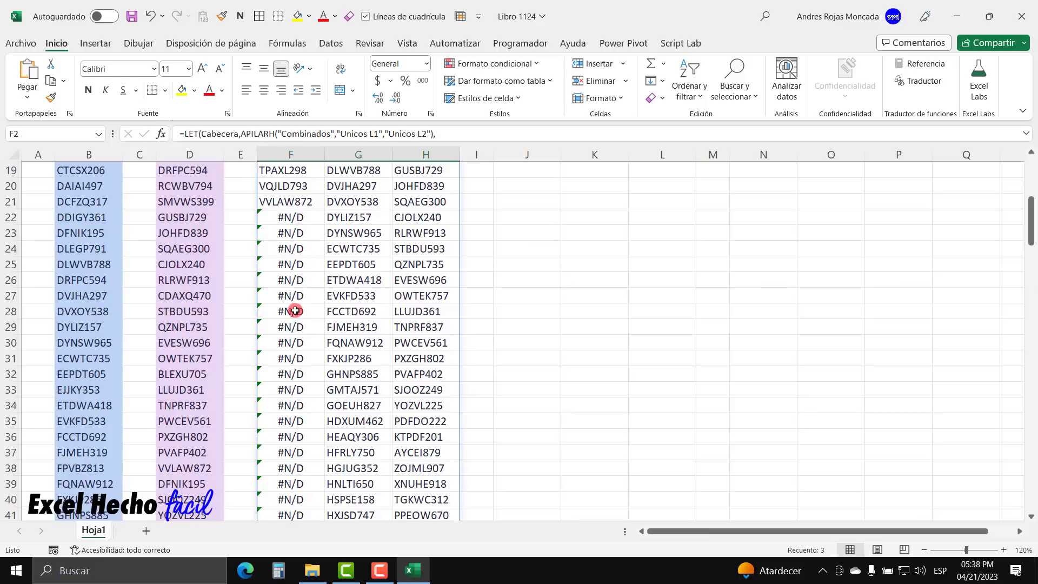
{"action": "scroll", "coordinate": [295, 311], "scroll_direction": "down", "scroll_amount": 4}
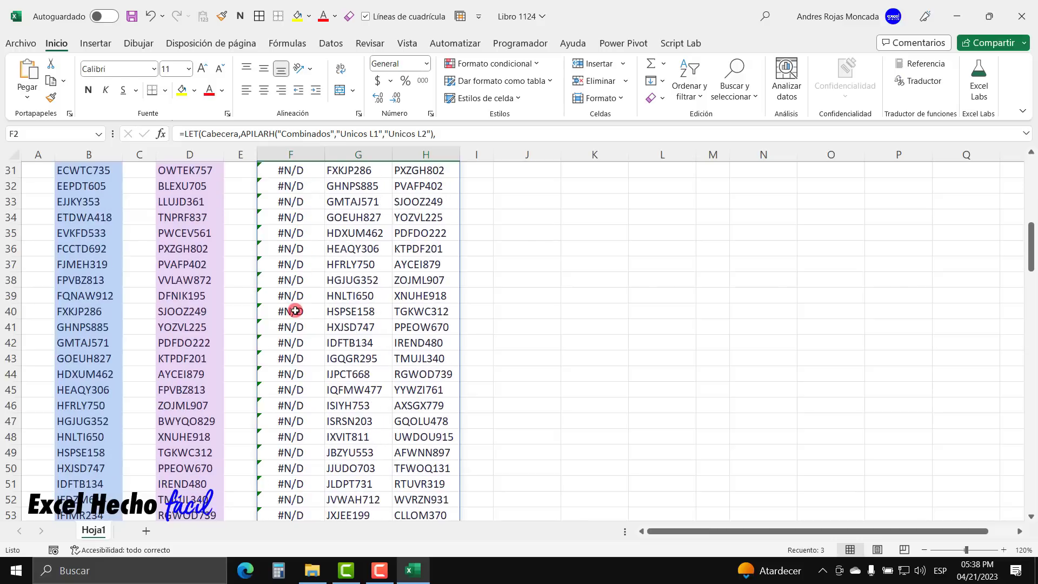
{"action": "scroll", "coordinate": [296, 310], "scroll_direction": "up", "scroll_amount": 4}
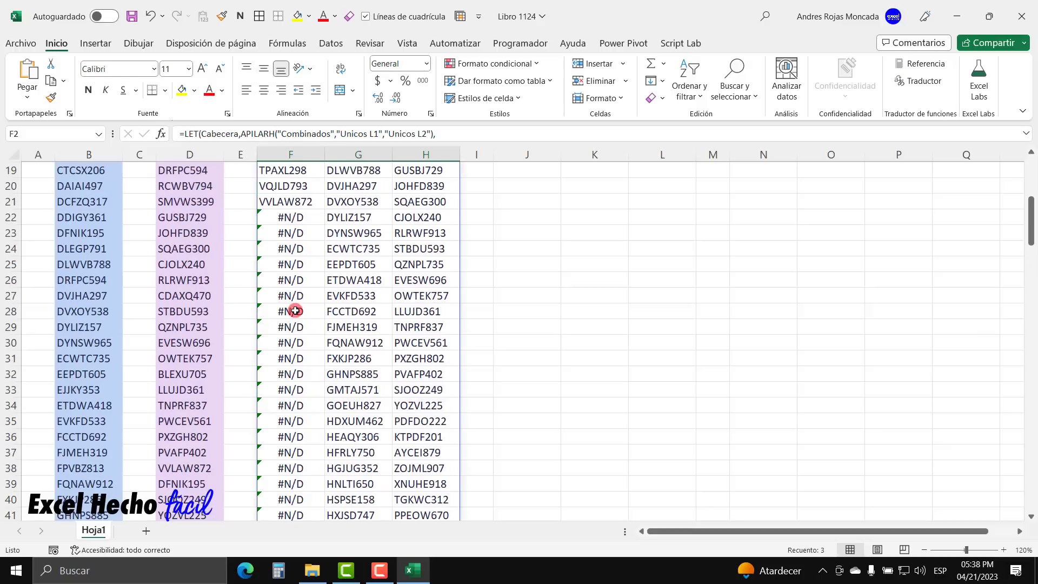
{"action": "scroll", "coordinate": [288, 339], "scroll_direction": "down", "scroll_amount": 11}
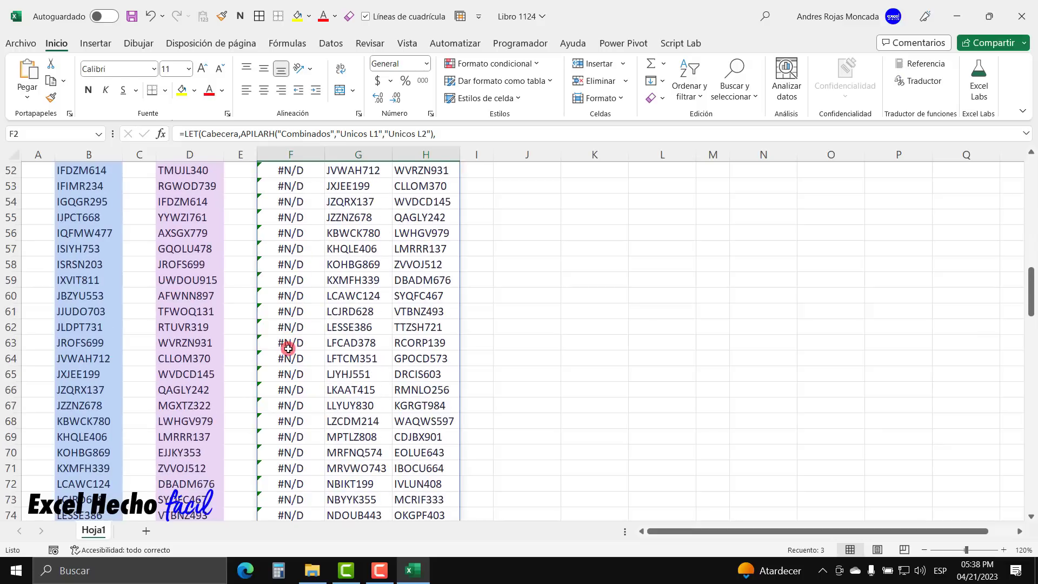
{"action": "scroll", "coordinate": [288, 346], "scroll_direction": "down", "scroll_amount": 5}
{"action": "scroll", "coordinate": [284, 366], "scroll_direction": "down", "scroll_amount": 14}
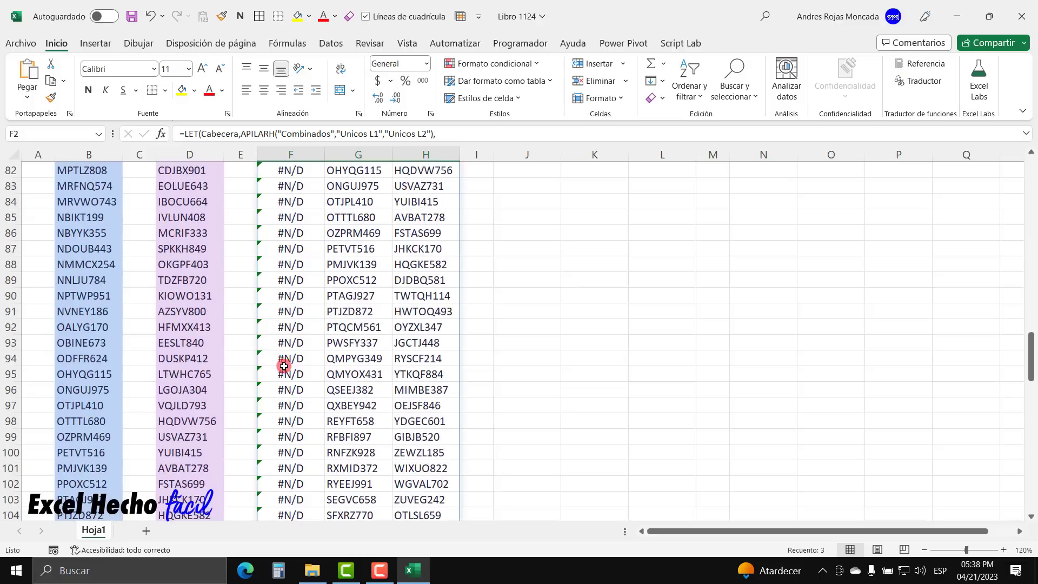
{"action": "scroll", "coordinate": [282, 378], "scroll_direction": "down", "scroll_amount": 8}
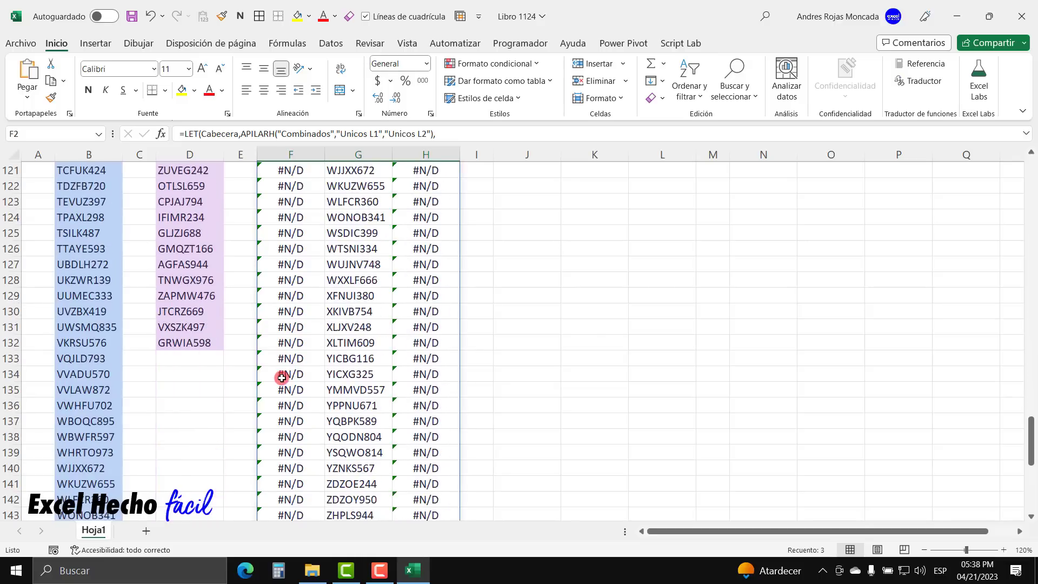
{"action": "scroll", "coordinate": [282, 378], "scroll_direction": "up", "scroll_amount": 20}
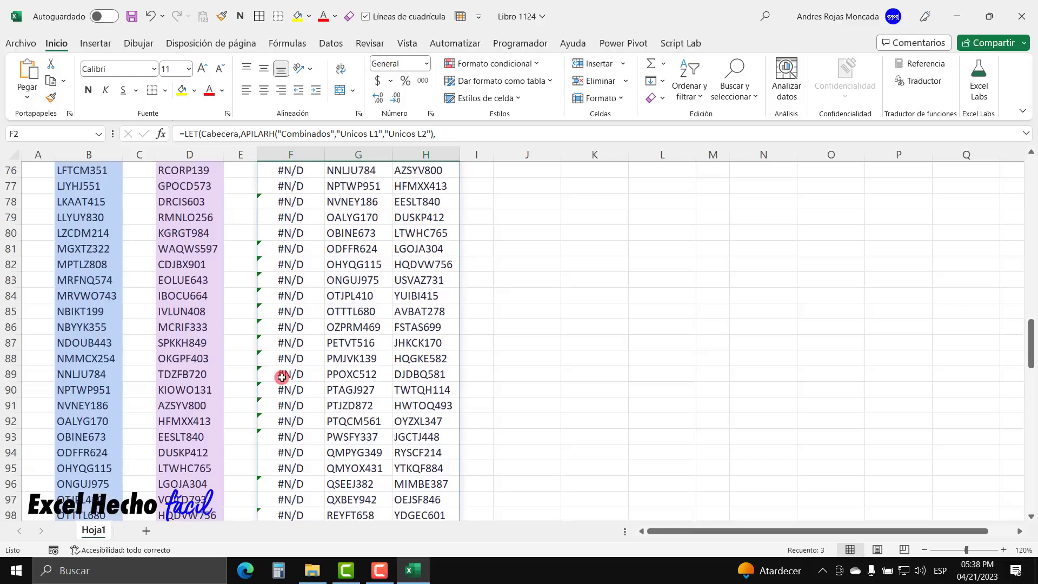
Insert an opening SI.ERROR function before APILARV in the final calculation of F2's LET formula
{"action": "scroll", "coordinate": [281, 377], "scroll_direction": "up", "scroll_amount": 6}
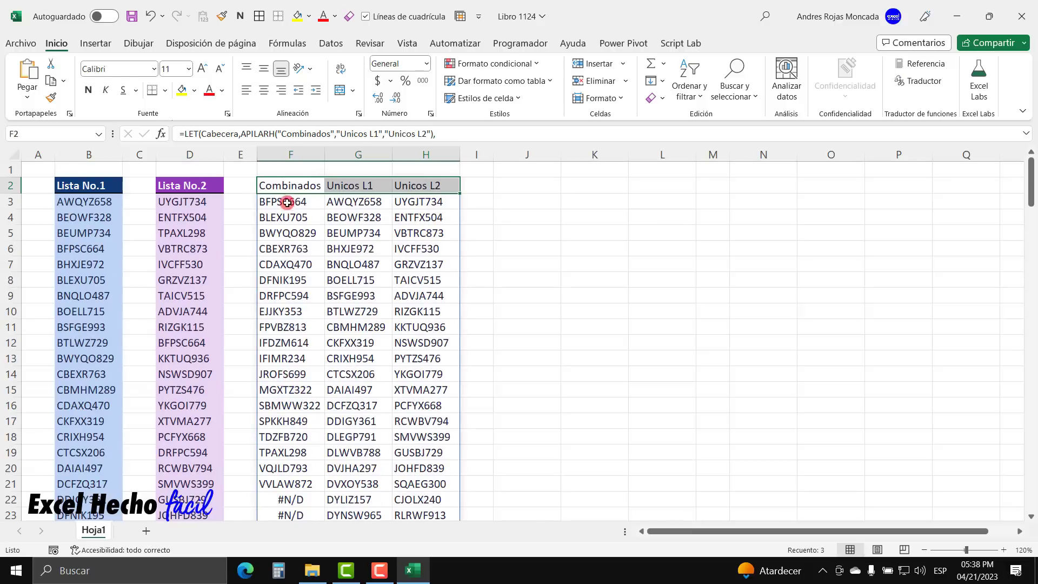
{"action": "key", "text": "F2"}
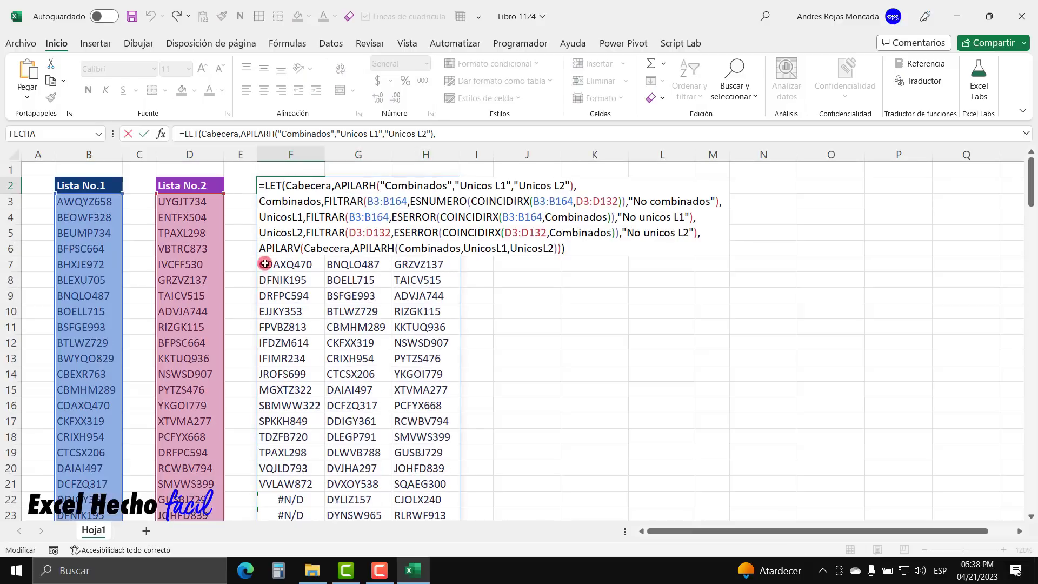
{"action": "left_click", "coordinate": [261, 256]}
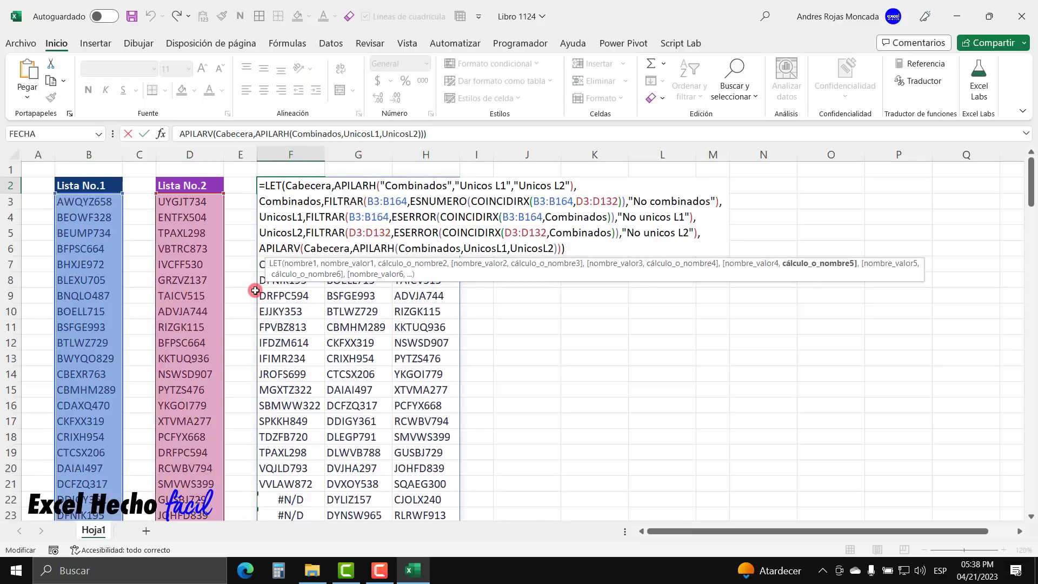
{"action": "type", "text": "SI.ERROR("}
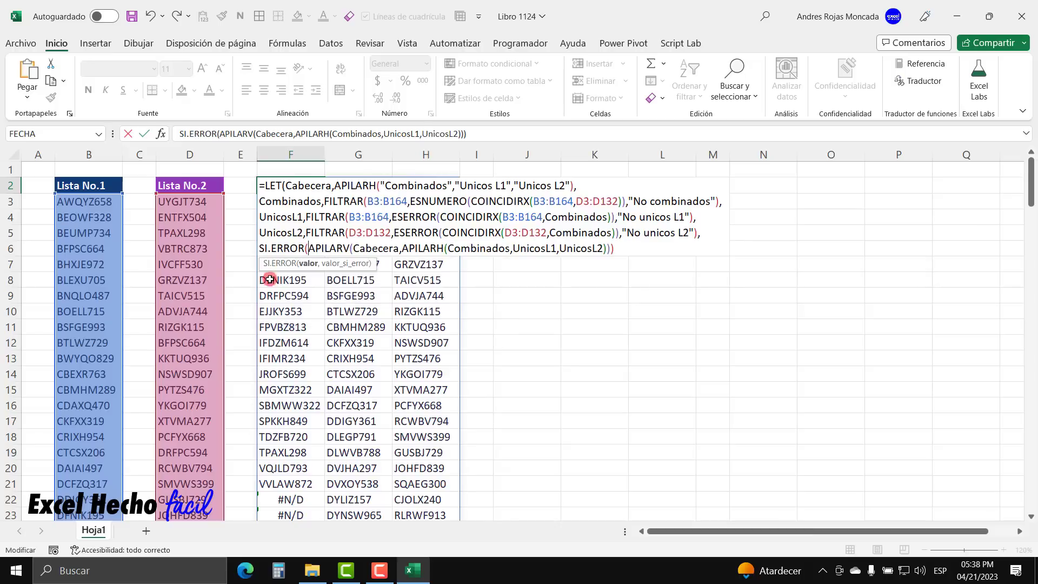
Add an empty text ("") as SI.ERROR's valor_si_error argument after APILARV, close the functions and enter the formula in F2
{"action": "left_click", "coordinate": [296, 263]}
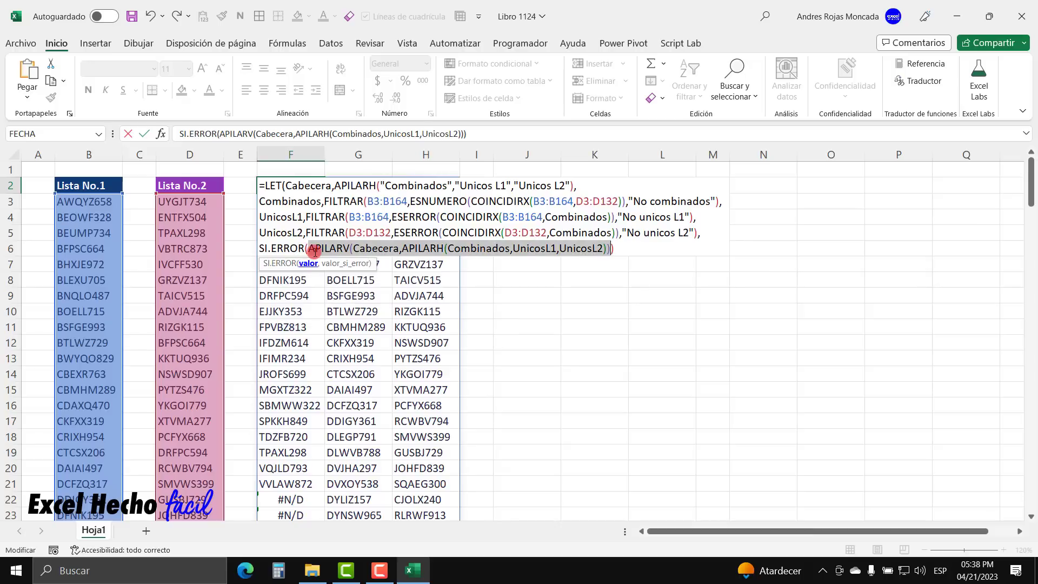
{"action": "left_click", "coordinate": [611, 250]}
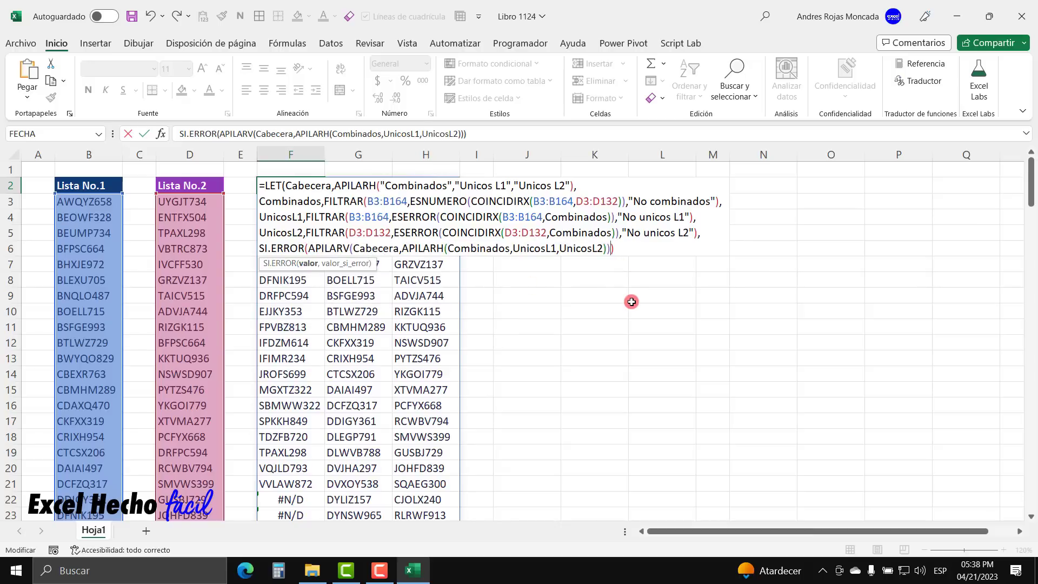
{"action": "type", "text": "\"\""}
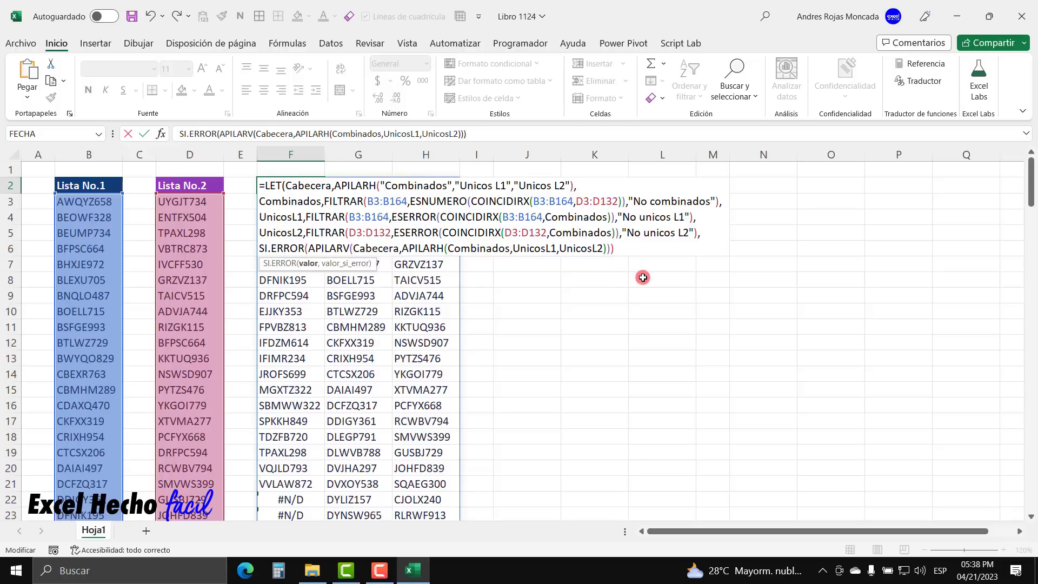
{"action": "type", "text": ",\""}
{"action": "left_click", "coordinate": [632, 251]}
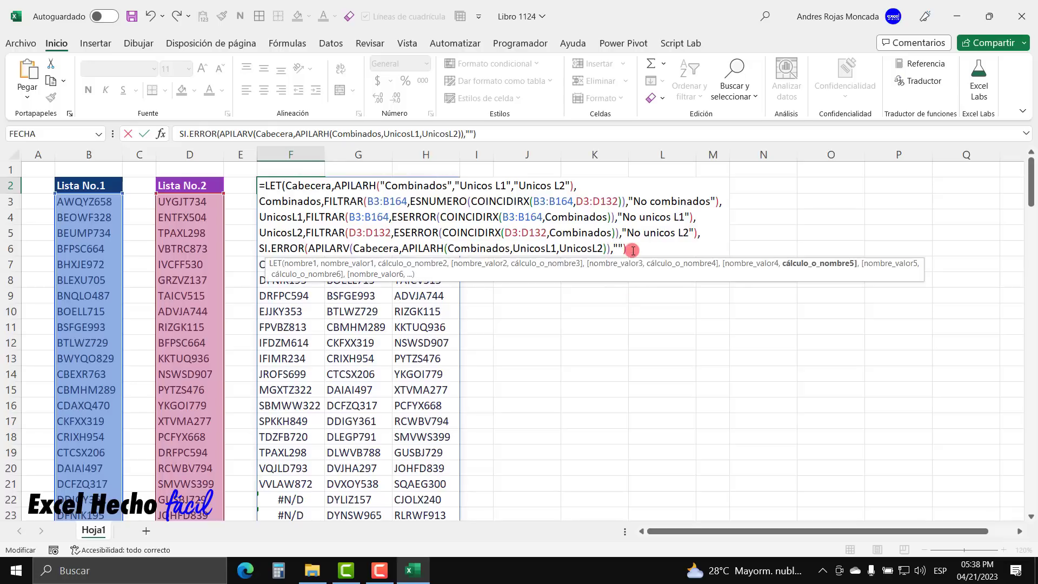
{"action": "type", "text": ")"}
{"action": "key", "text": "Return"}
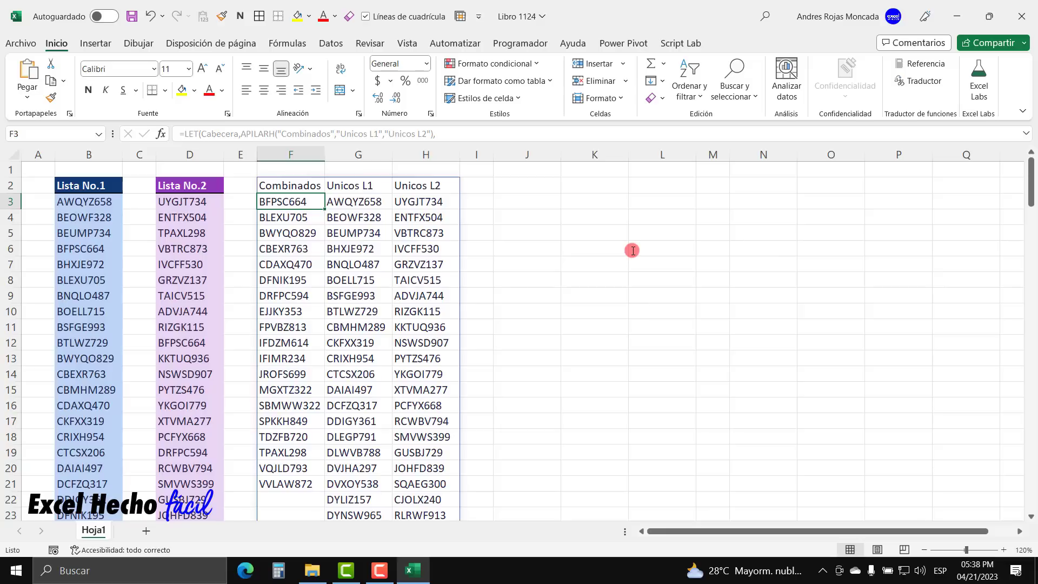
Check the three spilled result columns from the headers down to the last row for remaining error values
{"action": "scroll", "coordinate": [360, 230], "scroll_direction": "down", "scroll_amount": 12}
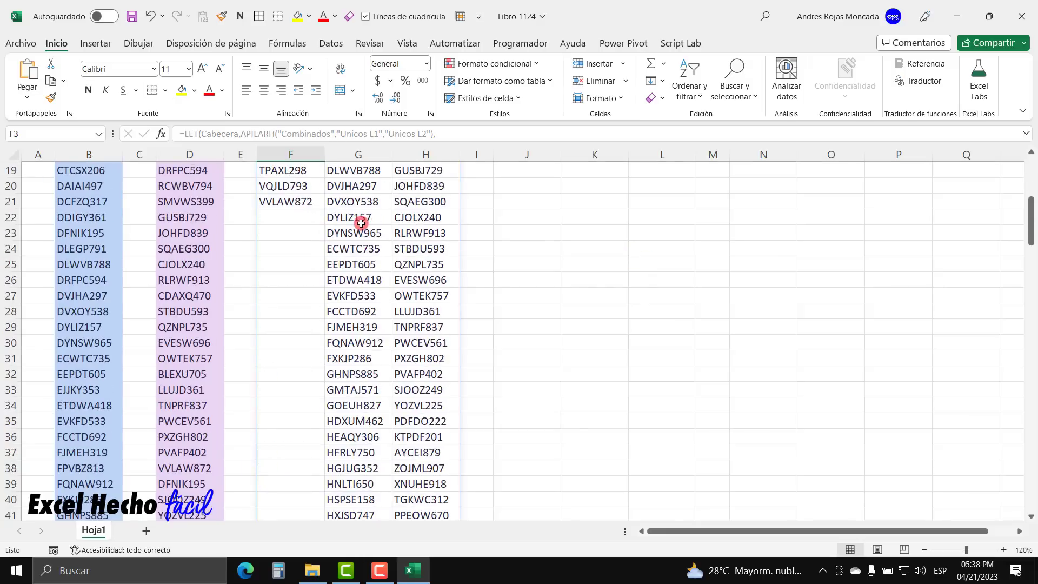
{"action": "scroll", "coordinate": [360, 230], "scroll_direction": "down", "scroll_amount": 20}
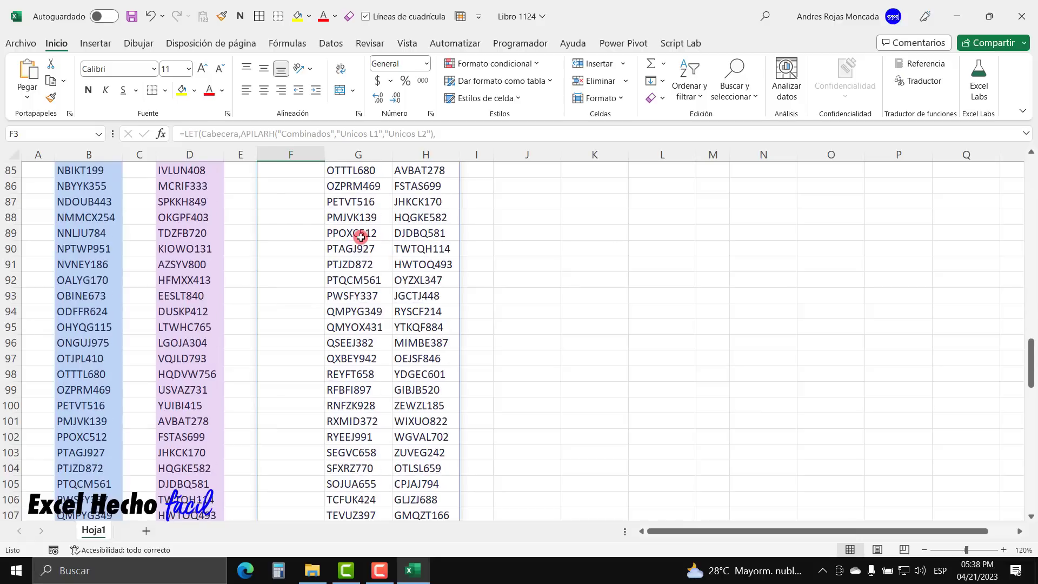
{"action": "scroll", "coordinate": [361, 238], "scroll_direction": "down", "scroll_amount": 11}
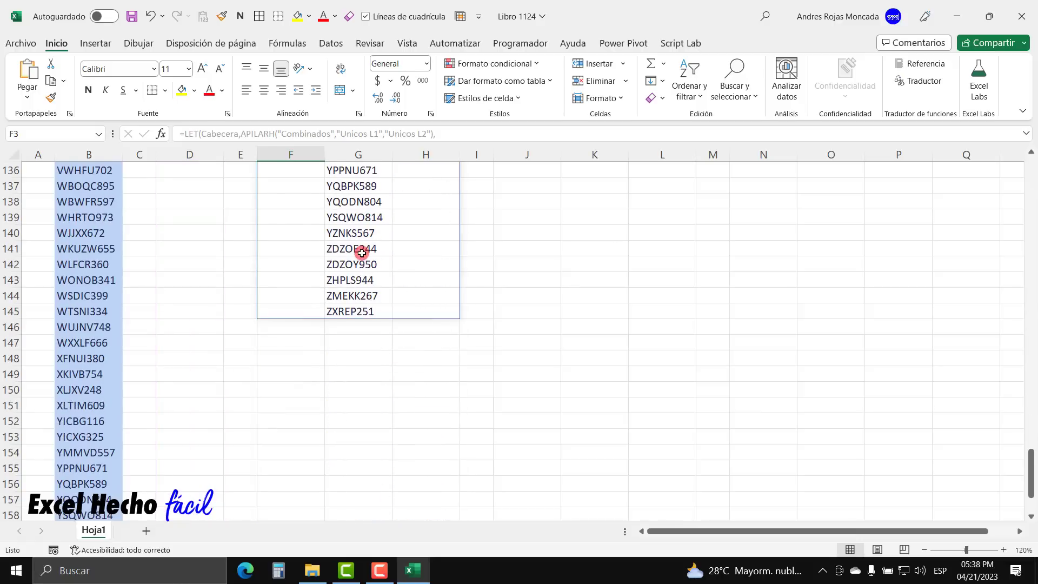
{"action": "scroll", "coordinate": [362, 252], "scroll_direction": "up", "scroll_amount": 6}
{"action": "scroll", "coordinate": [361, 253], "scroll_direction": "up", "scroll_amount": 20}
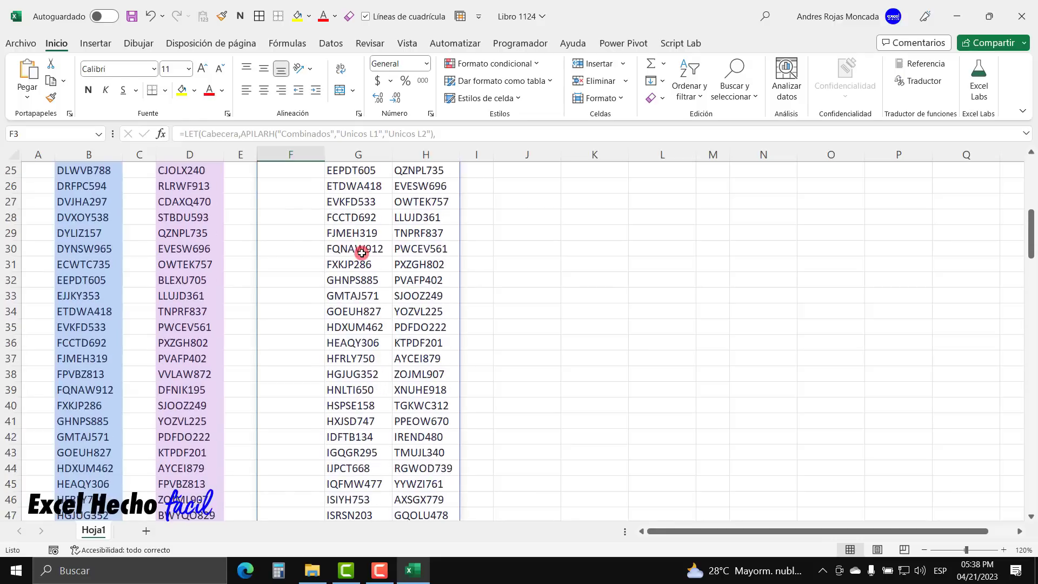
{"action": "scroll", "coordinate": [361, 253], "scroll_direction": "up", "scroll_amount": 2}
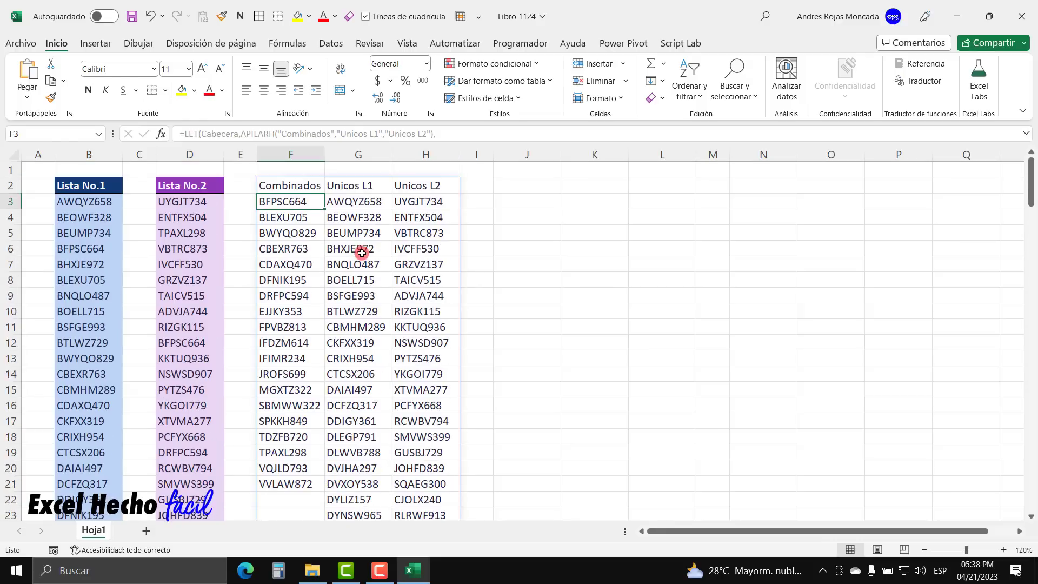
Format the header cells F2:H2 with a dark navy fill and bold white text
{"action": "left_click_drag", "start_coordinate": [294, 186], "coordinate": [412, 185]}
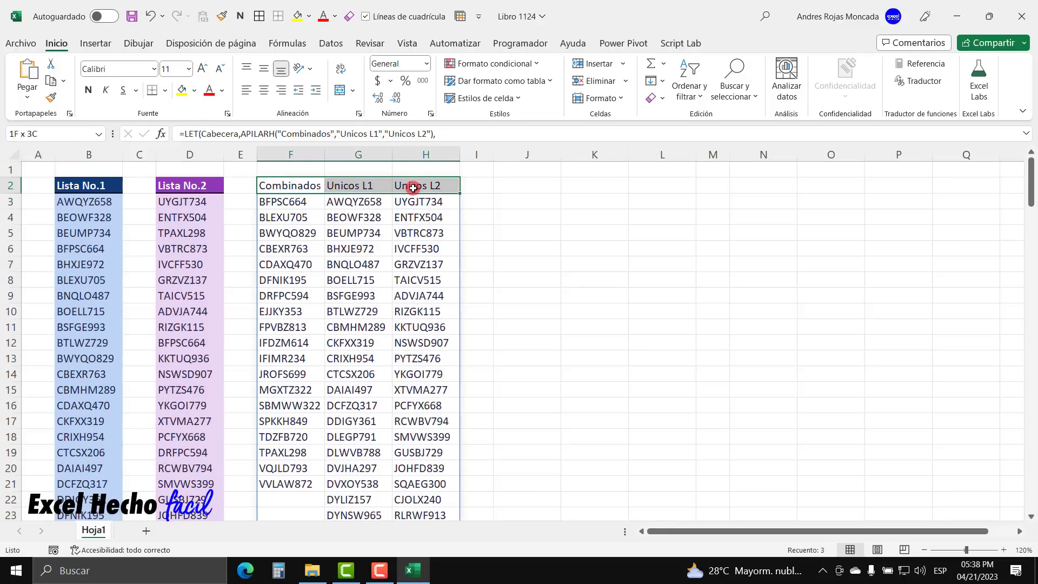
{"action": "left_click", "coordinate": [194, 90]}
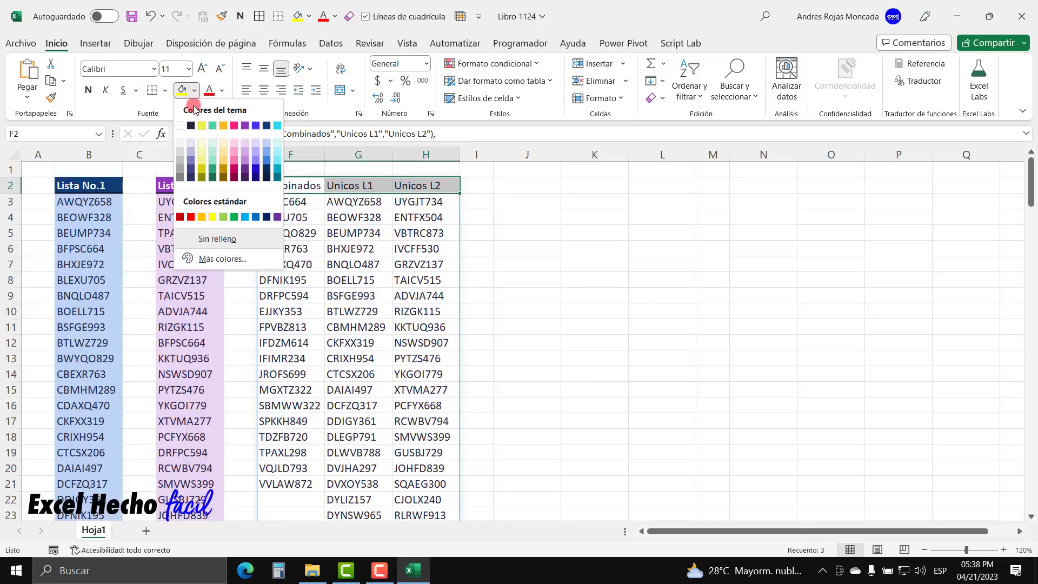
{"action": "left_click", "coordinate": [190, 126]}
{"action": "left_click", "coordinate": [222, 90]}
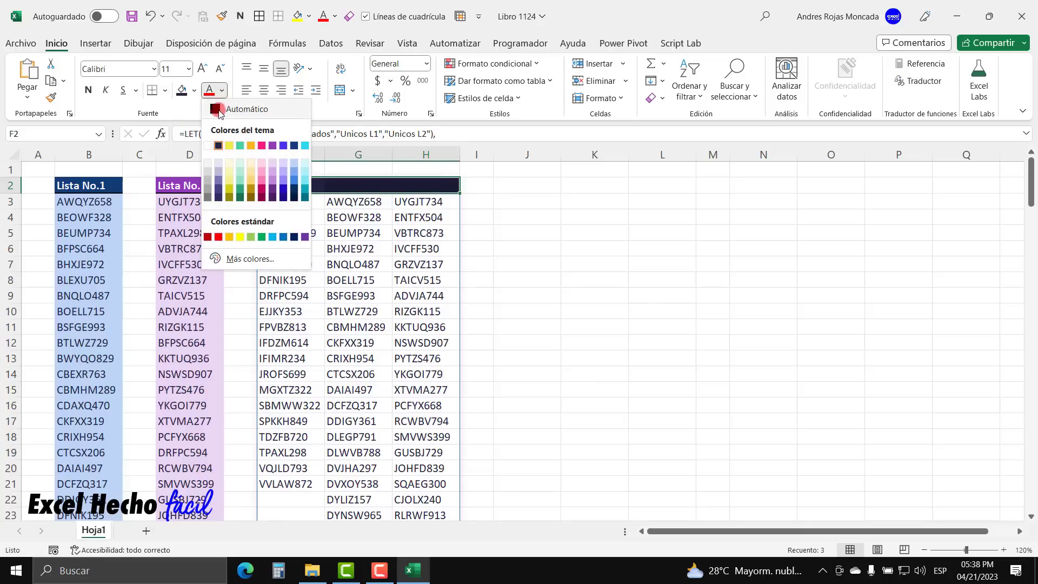
{"action": "left_click", "coordinate": [208, 145]}
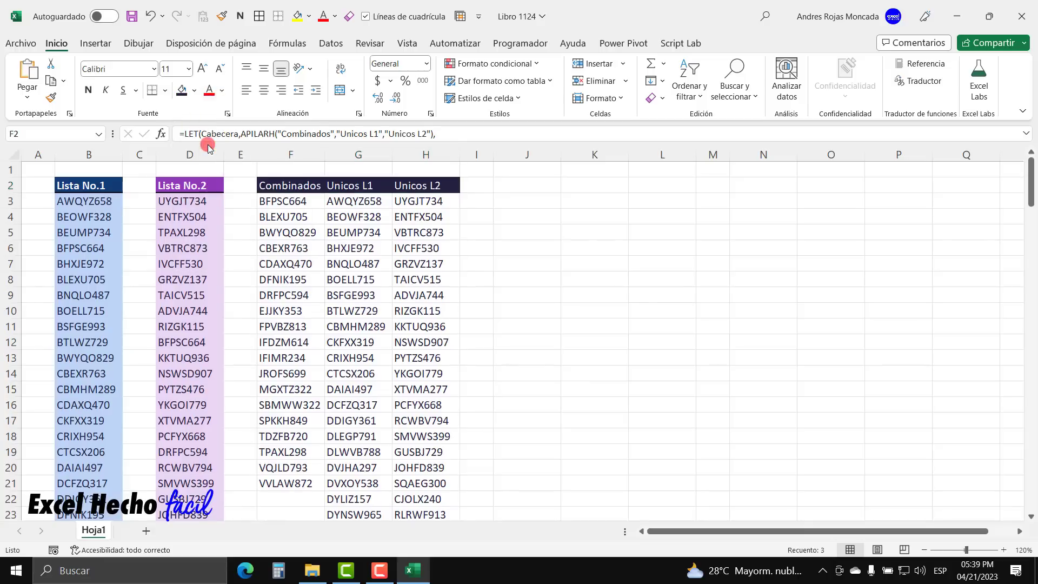
{"action": "left_click", "coordinate": [87, 90]}
Add a thick green bottom border to the headers F2:H2 and widen column F slightly
{"action": "left_click", "coordinate": [165, 90]}
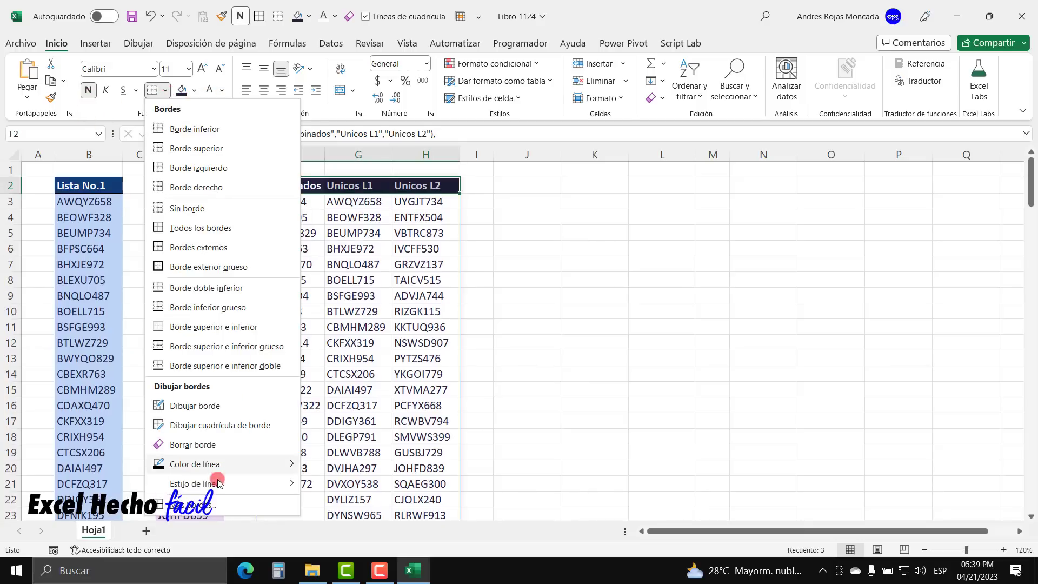
{"action": "left_click", "coordinate": [220, 505]}
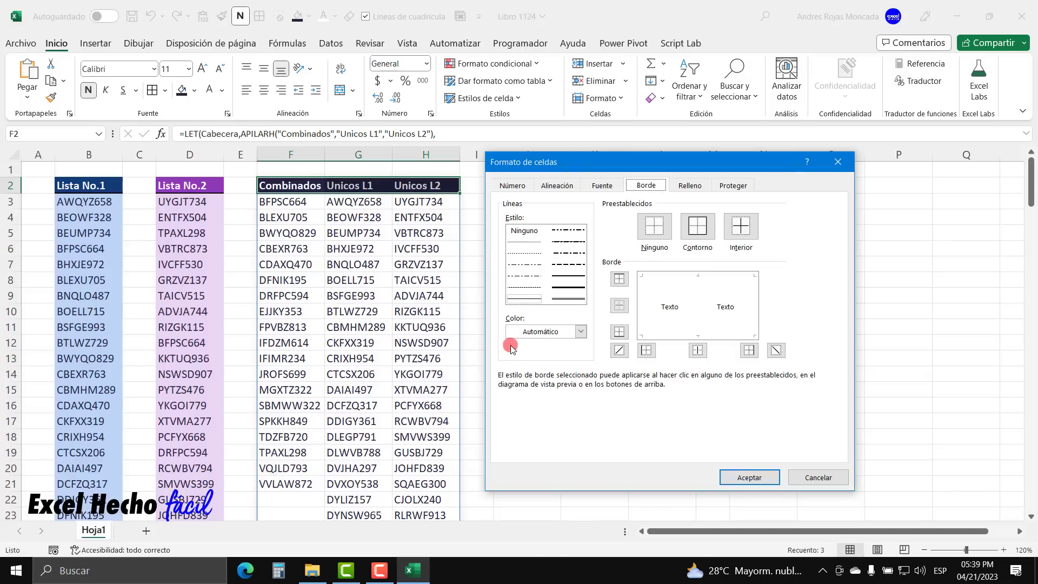
{"action": "left_click", "coordinate": [580, 331]}
{"action": "left_click", "coordinate": [544, 386]}
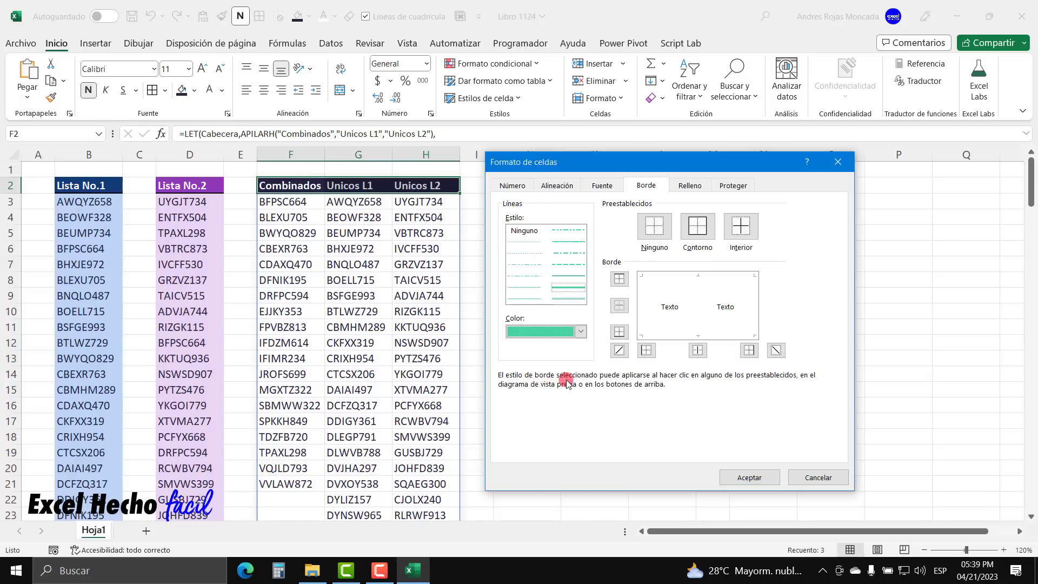
{"action": "left_click", "coordinate": [618, 331]}
{"action": "left_click", "coordinate": [749, 478]}
{"action": "left_click", "coordinate": [539, 185]}
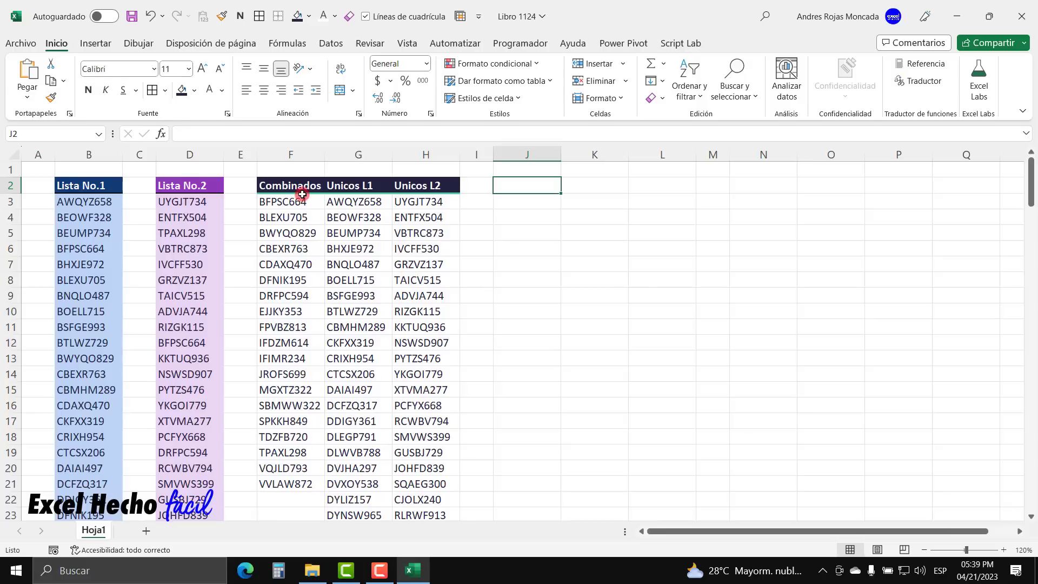
{"action": "left_click_drag", "start_coordinate": [323, 159], "coordinate": [330, 158]}
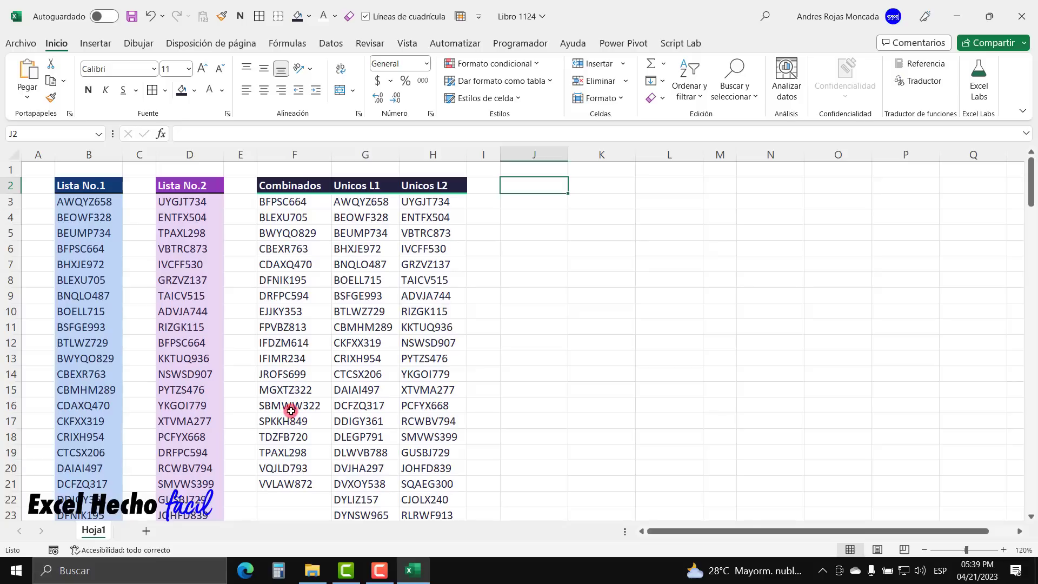
Review the Unicos L1 and Unicos L2 results beneath the formatted headers, down to the end of the spilled range
{"action": "left_click", "coordinate": [378, 202]}
{"action": "scroll", "coordinate": [378, 283], "scroll_direction": "down", "scroll_amount": 5}
{"action": "scroll", "coordinate": [380, 288], "scroll_direction": "down", "scroll_amount": 20}
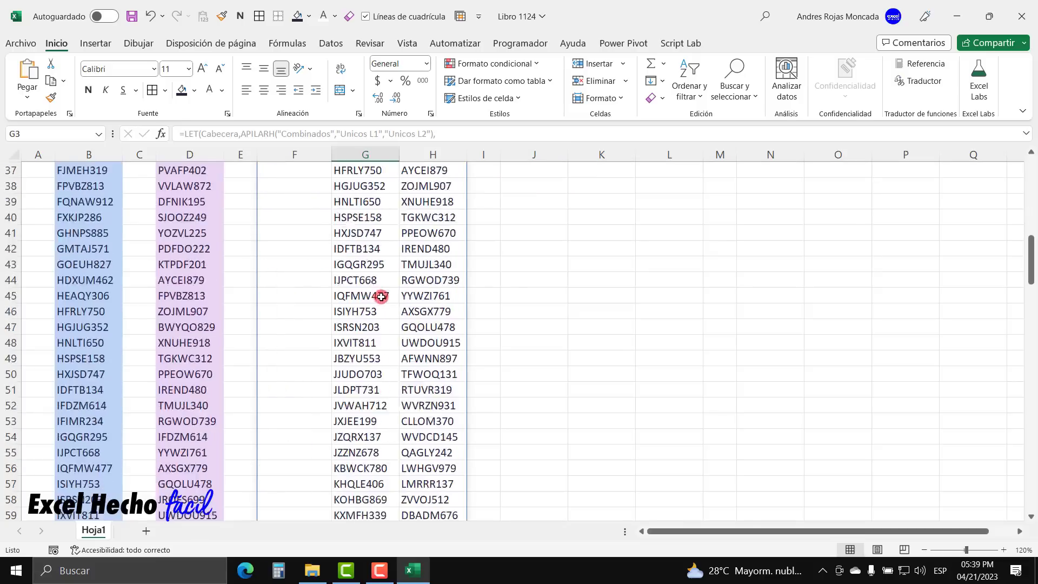
{"action": "scroll", "coordinate": [383, 309], "scroll_direction": "down", "scroll_amount": 16}
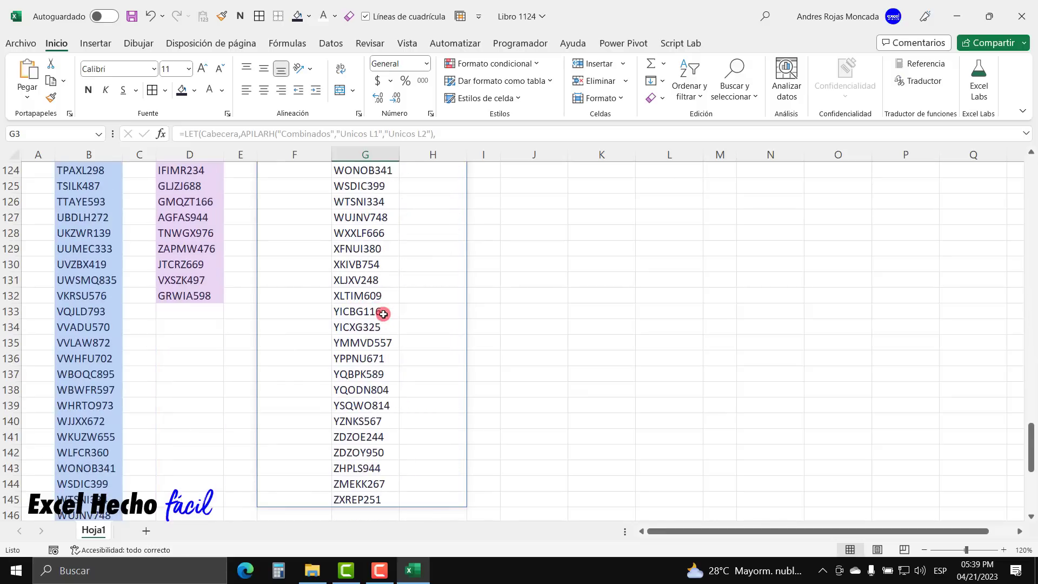
{"action": "scroll", "coordinate": [384, 311], "scroll_direction": "up", "scroll_amount": 20}
{"action": "scroll", "coordinate": [384, 313], "scroll_direction": "up", "scroll_amount": 20}
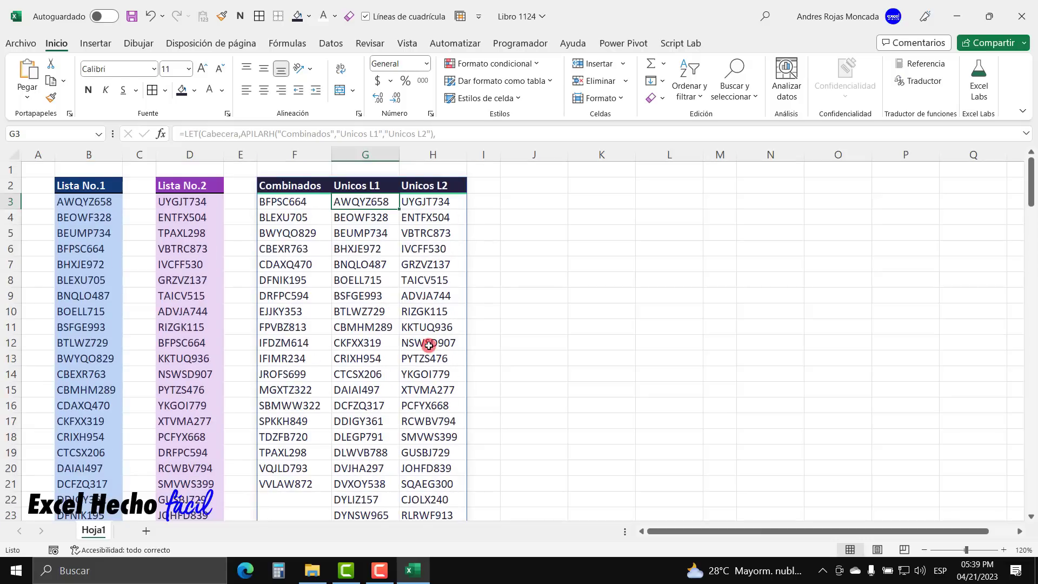
{"action": "left_click", "coordinate": [525, 186]}
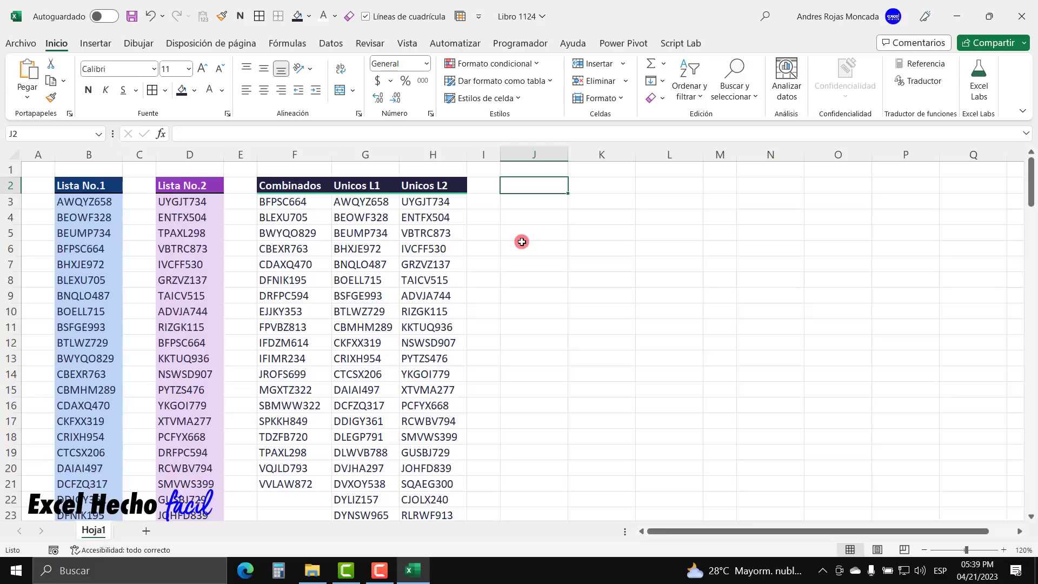
Copy the entire LET formula text from F2 and leave the cell's formula unchanged
{"action": "left_click", "coordinate": [306, 185]}
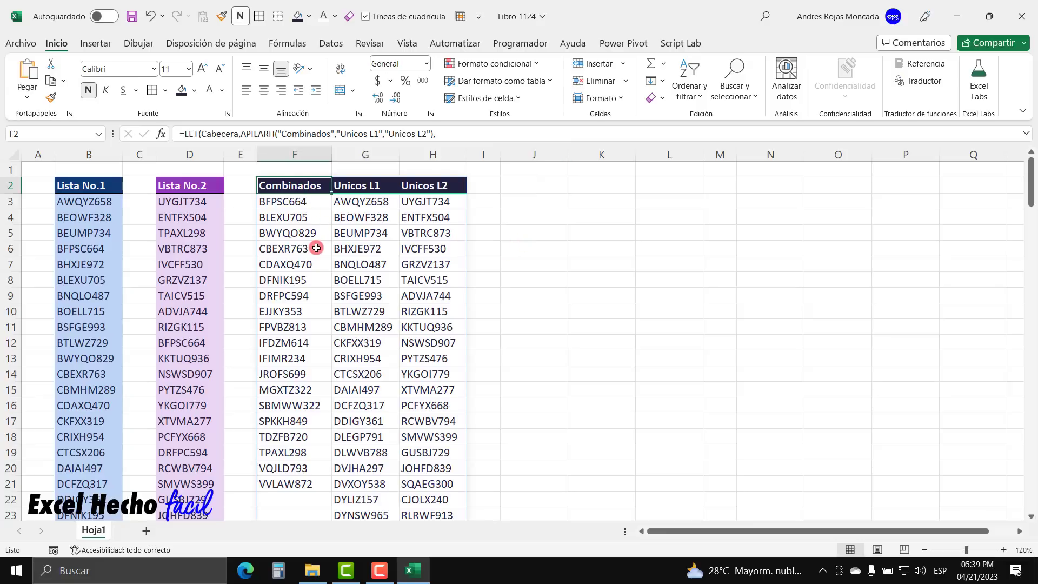
{"action": "key", "text": "F2"}
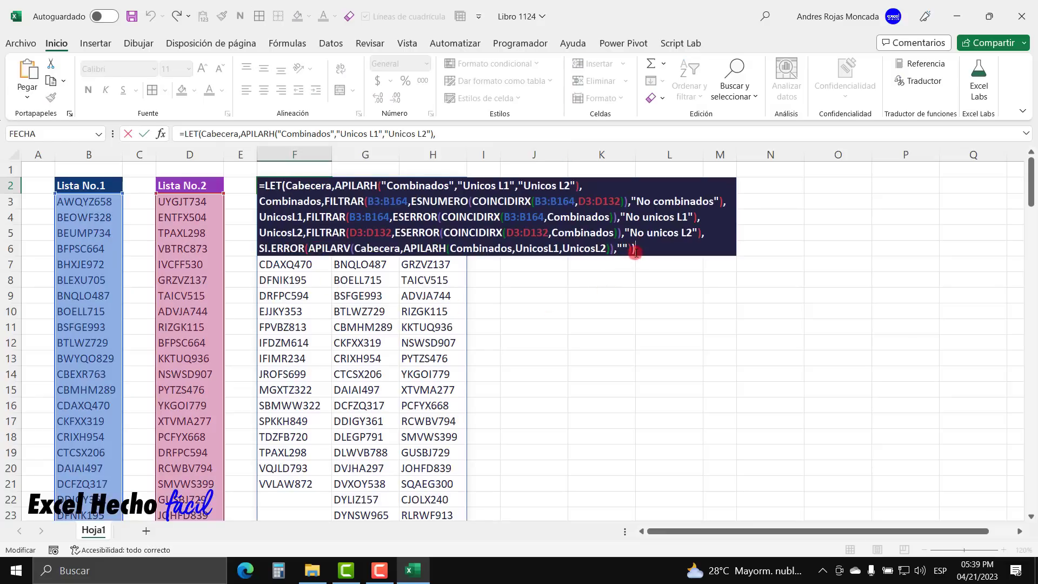
{"action": "left_click_drag", "start_coordinate": [632, 249], "coordinate": [232, 184]}
{"action": "key", "text": "ctrl+c"}
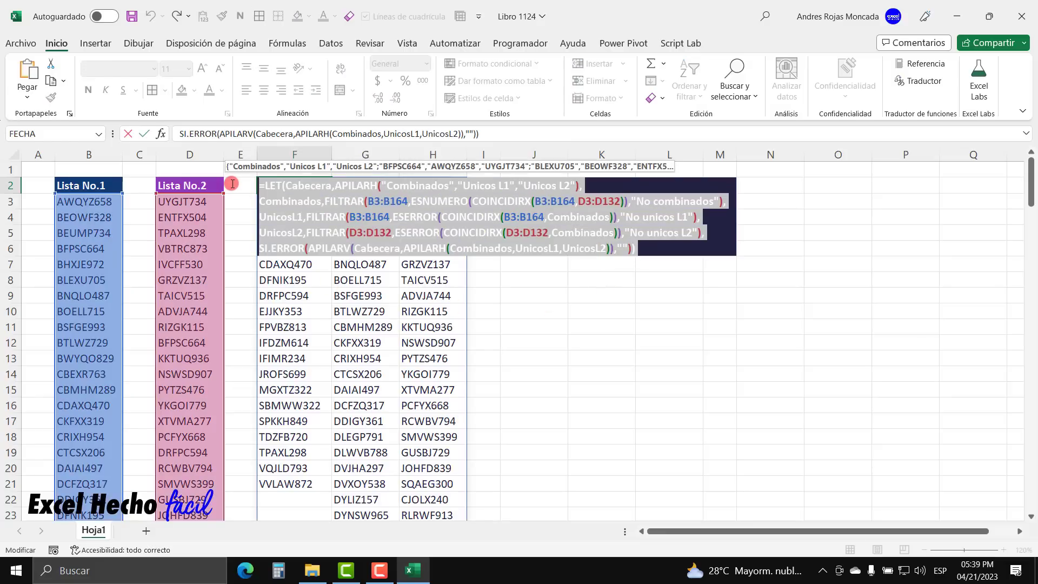
{"action": "key", "text": "Escape"}
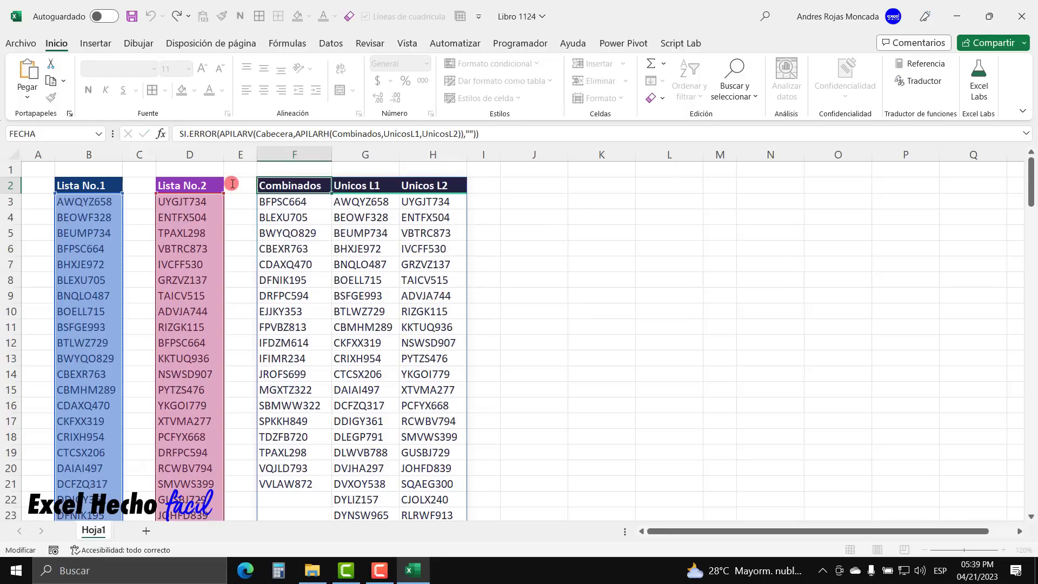
Begin a LAMBDA function in J2 with the parameters Lista1 and Lista2
{"action": "left_click", "coordinate": [537, 189]}
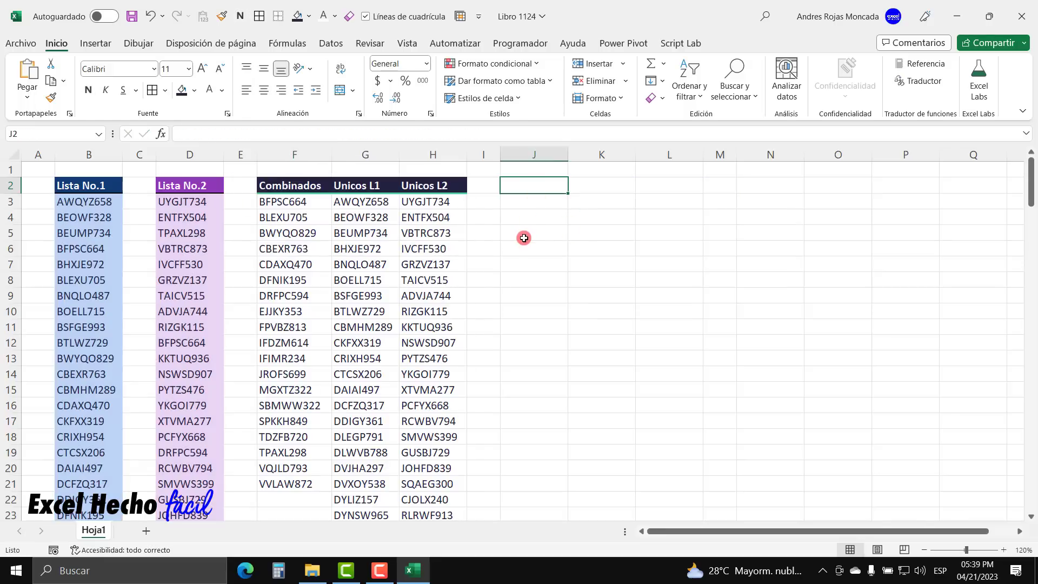
{"action": "type", "text": "=lam"}
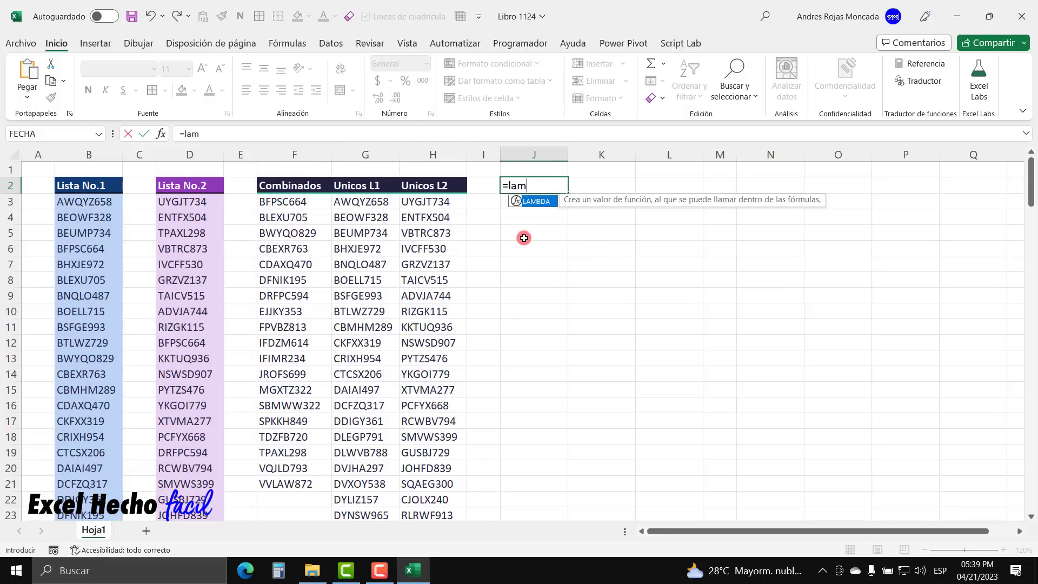
{"action": "key", "text": "Tab"}
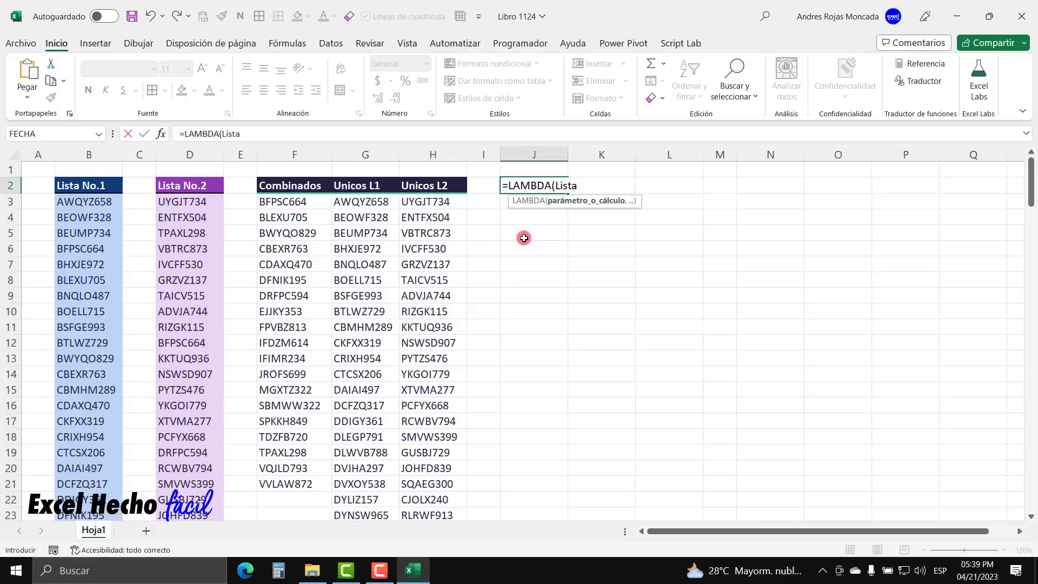
{"action": "type", "text": "Lista1,Lista2"}
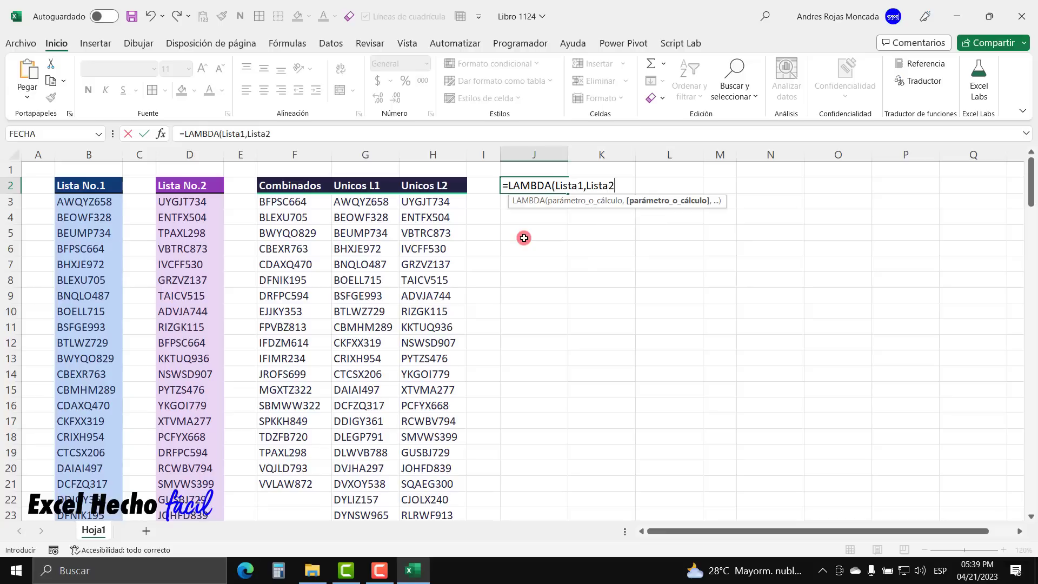
Paste the copied LET formula as the LAMBDA's calculation in J2, remove its extra equals sign, and close the LAMBDA parenthesis
{"action": "type", "text": ","}
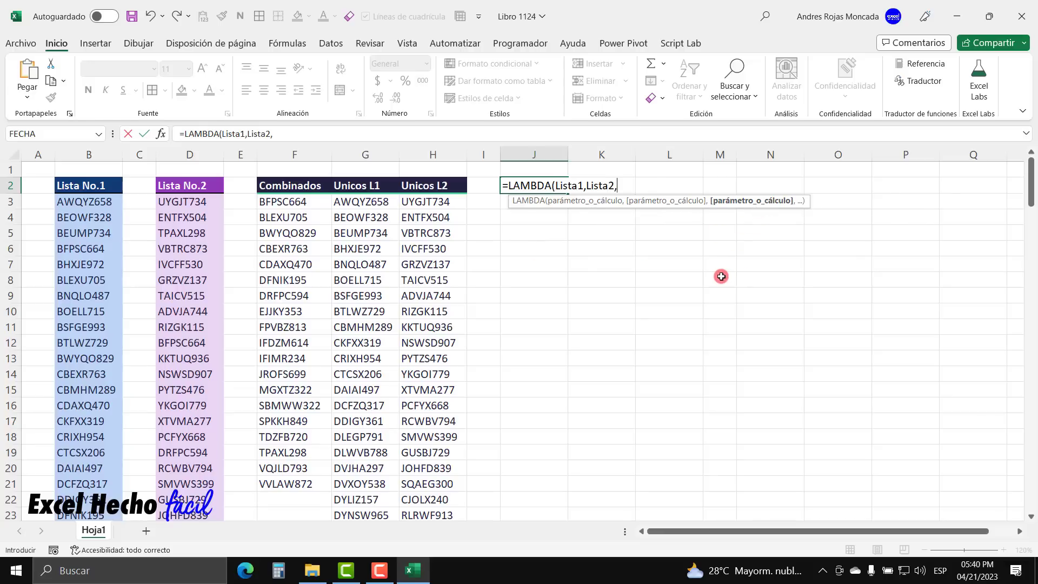
{"action": "key", "text": "ctrl+v"}
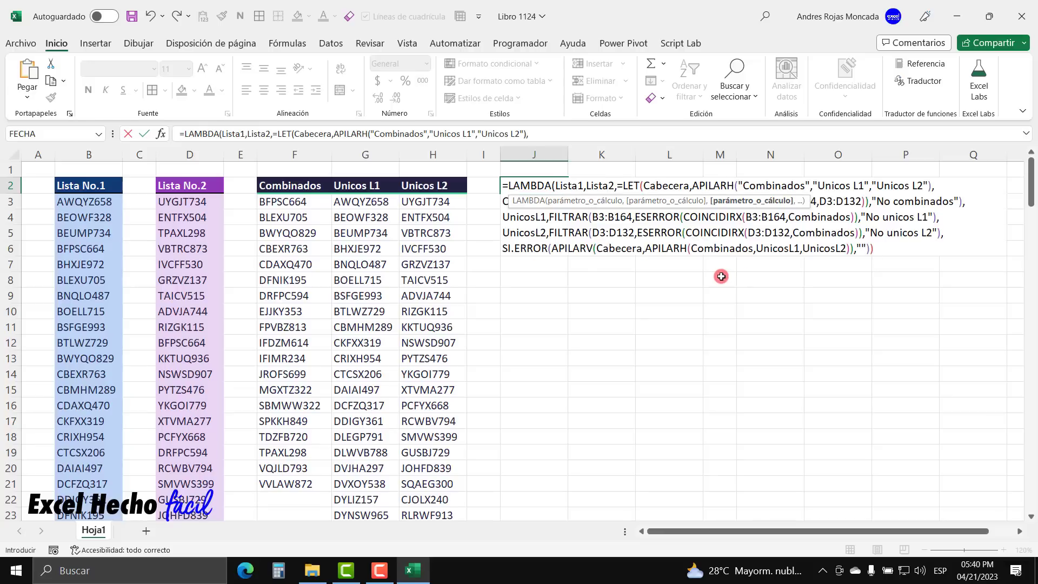
{"action": "left_click", "coordinate": [624, 185]}
{"action": "key", "text": "BackSpace"}
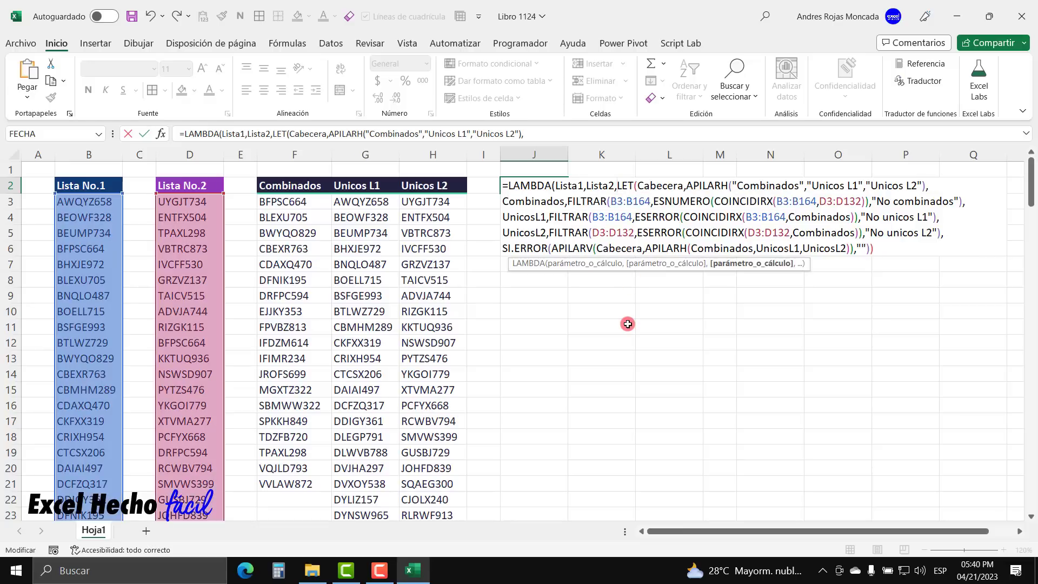
{"action": "left_click_drag", "start_coordinate": [806, 267], "coordinate": [818, 342]}
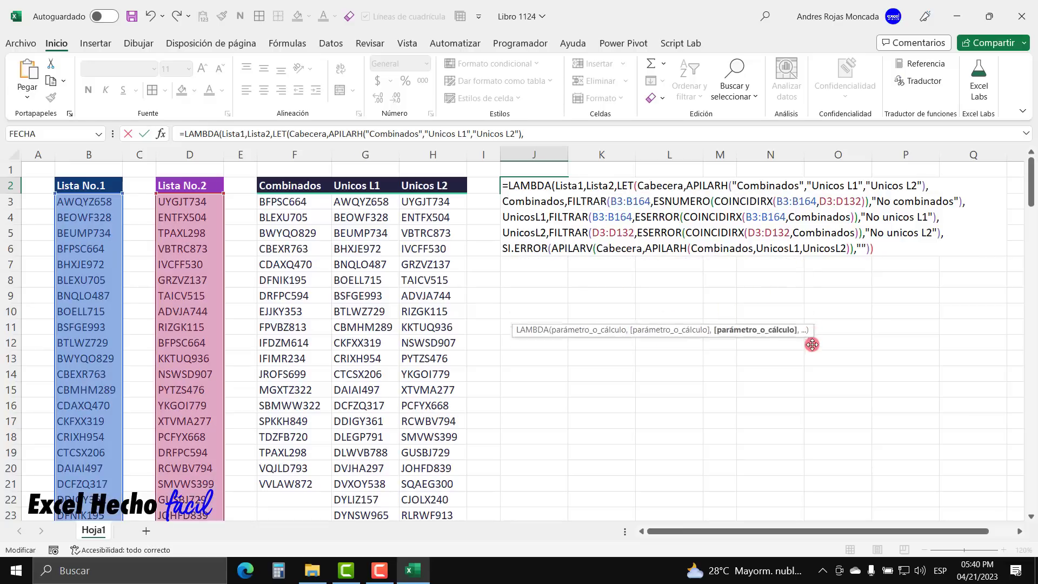
{"action": "left_click", "coordinate": [880, 248]}
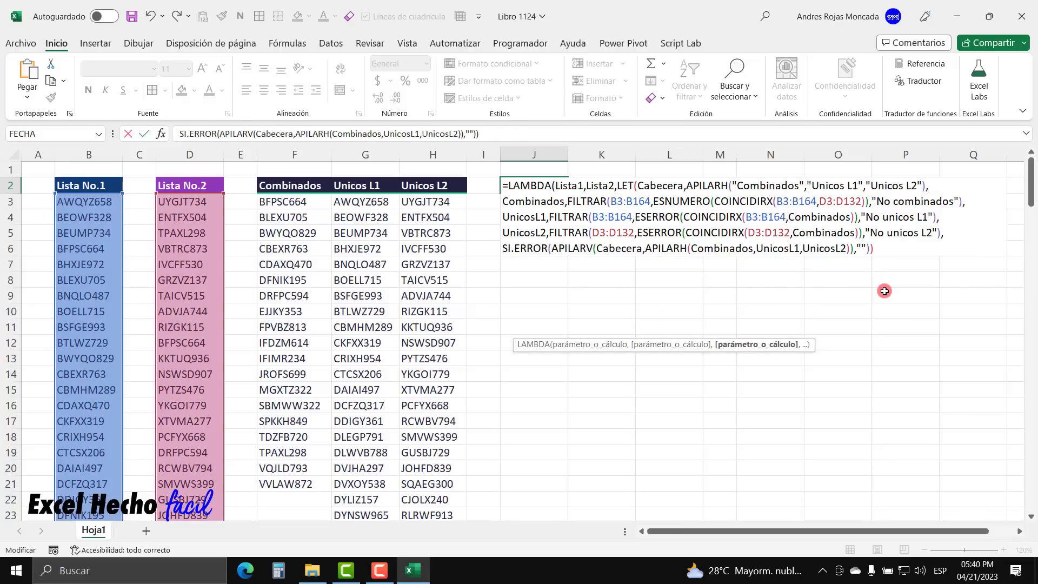
{"action": "type", "text": ")"}
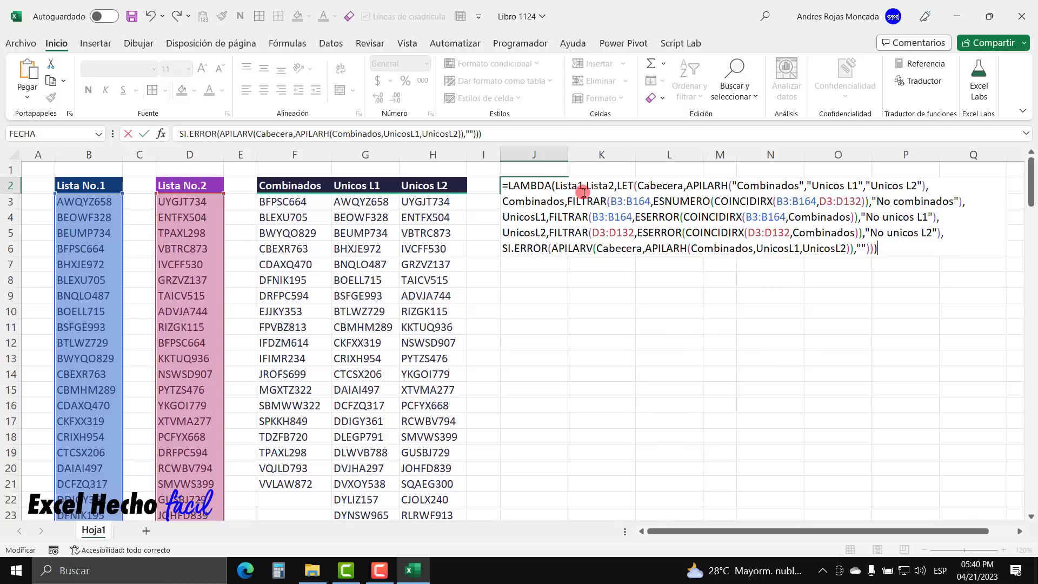
Replace both B3:B164 references in the Combinados expression of the LAMBDA with the parameter Lista1
{"action": "left_click_drag", "start_coordinate": [582, 186], "coordinate": [555, 186]}
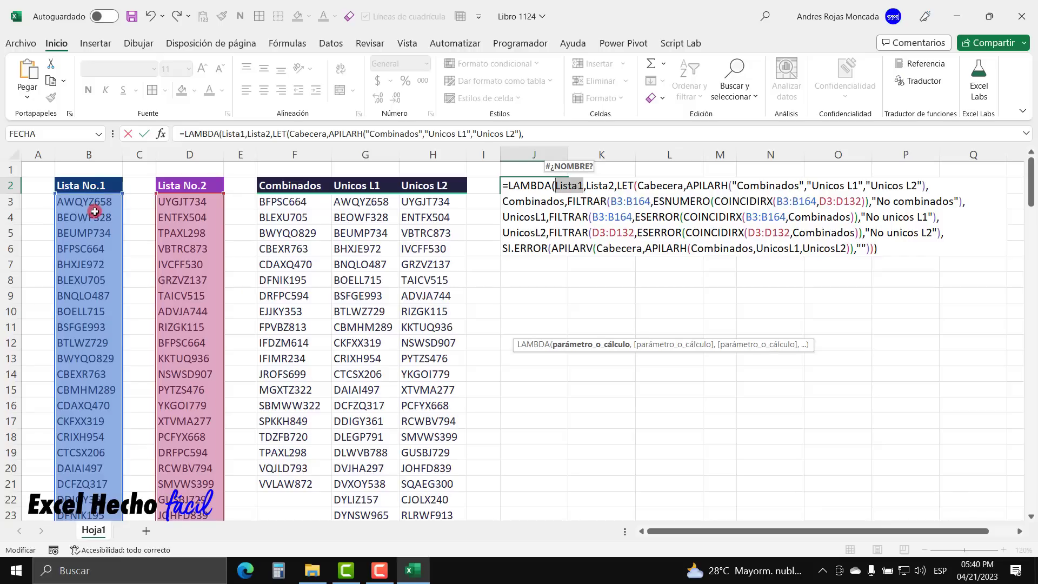
{"action": "left_click_drag", "start_coordinate": [650, 201], "coordinate": [613, 201]}
{"action": "type", "text": "li"}
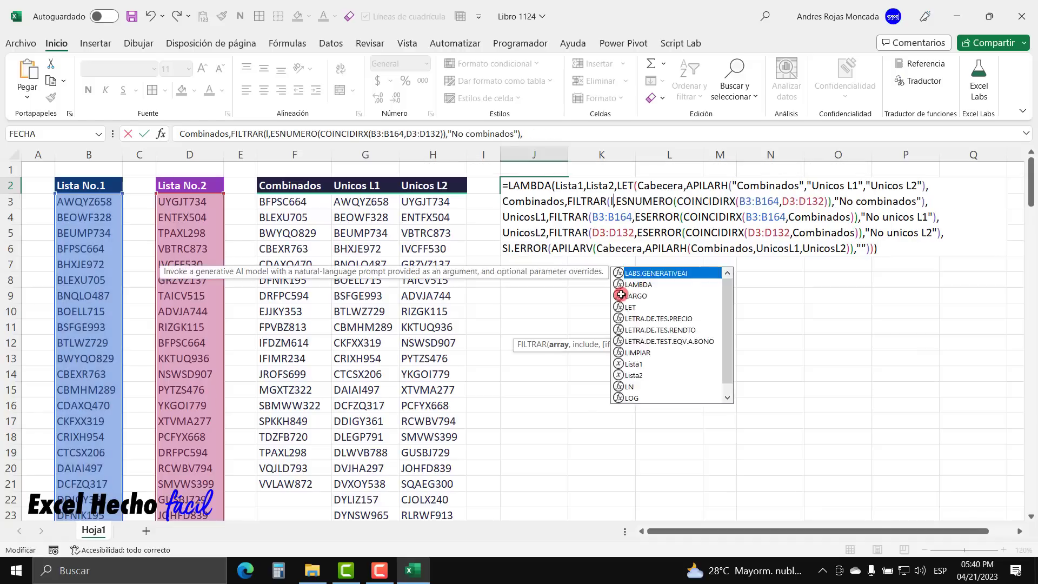
{"action": "key", "text": "Down"}
{"action": "key", "text": "Tab"}
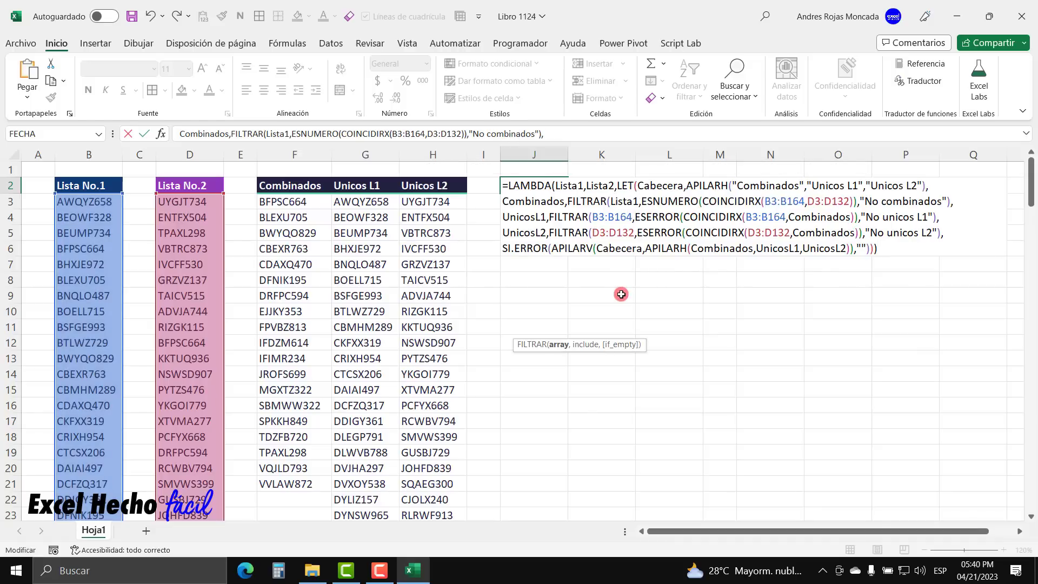
{"action": "left_click_drag", "start_coordinate": [805, 202], "coordinate": [762, 202]}
{"action": "key", "text": "BackSpace"}
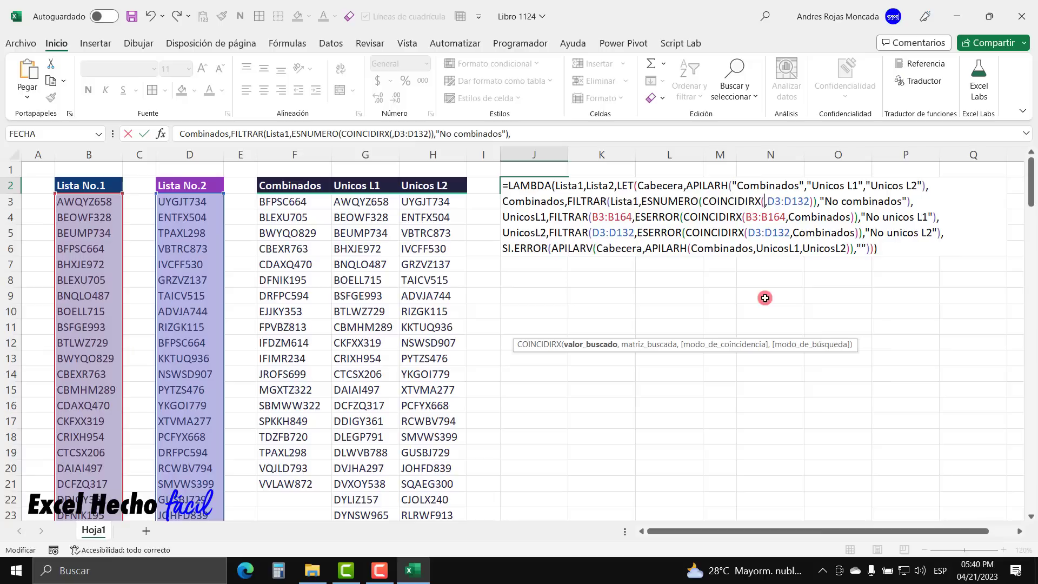
{"action": "type", "text": "li"}
{"action": "key", "text": "Down"}
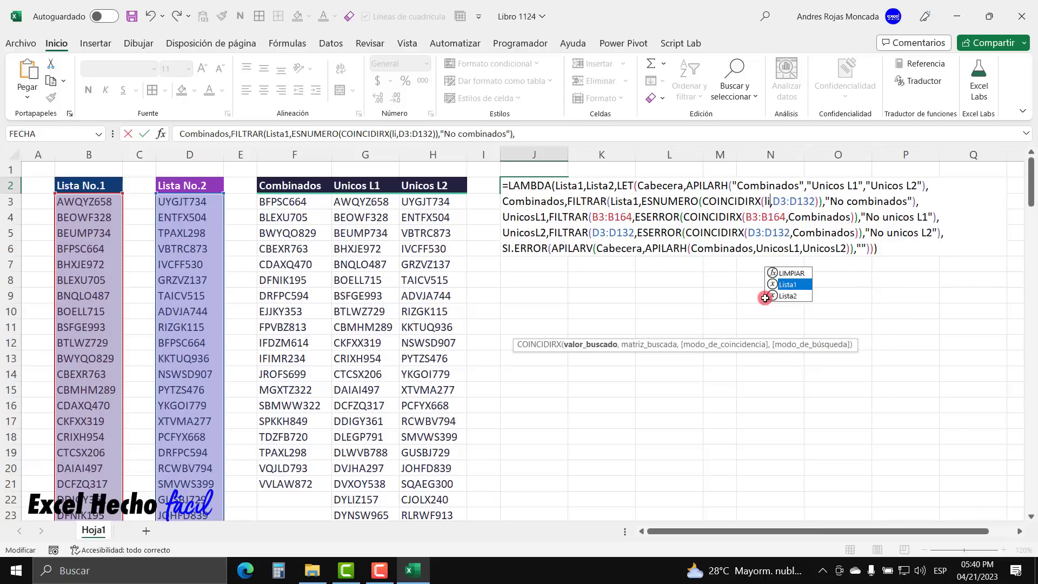
{"action": "key", "text": "Tab"}
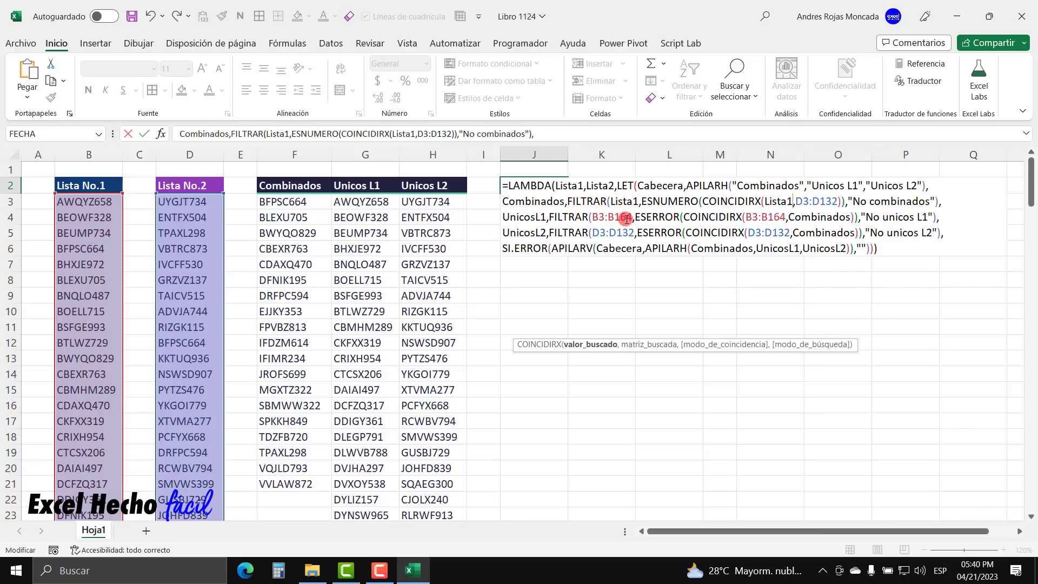
Replace both B3:B164 references in the UnicosL1 expression with the parameter Lista1
{"action": "left_click_drag", "start_coordinate": [626, 218], "coordinate": [594, 217]}
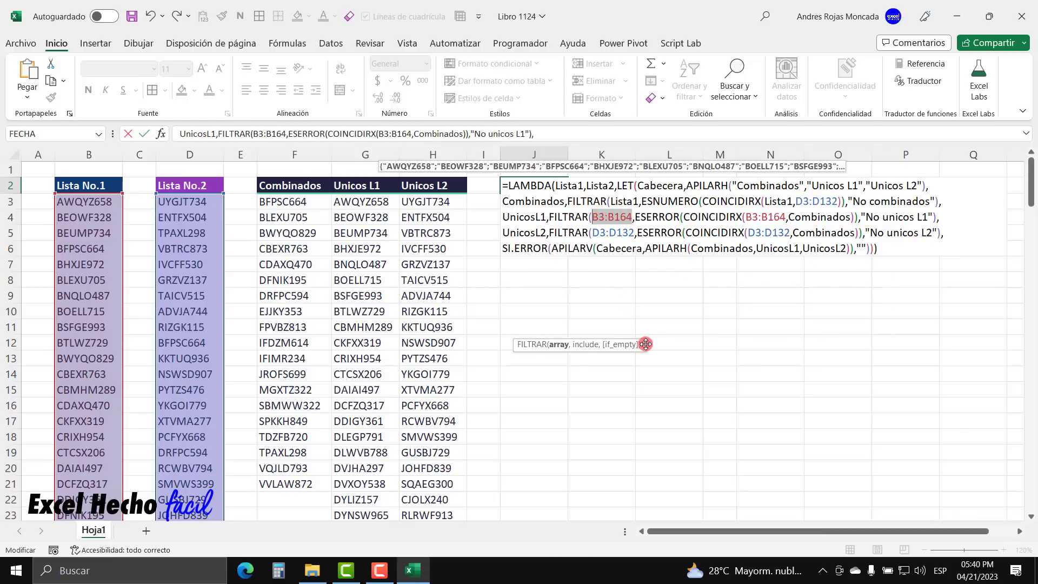
{"action": "type", "text": "Lista1"}
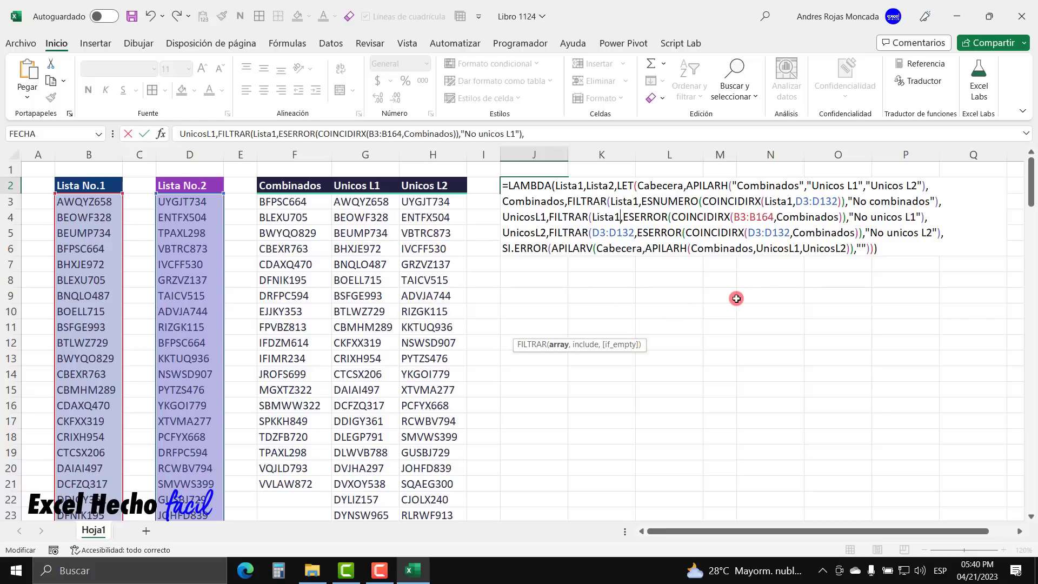
{"action": "left_click_drag", "start_coordinate": [773, 218], "coordinate": [733, 218]}
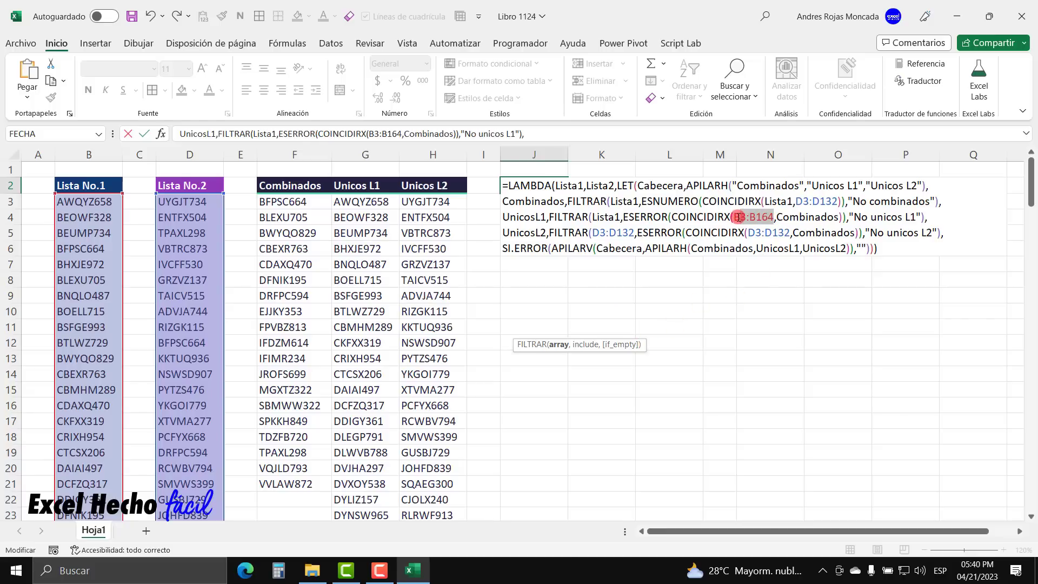
{"action": "type", "text": "lista1"}
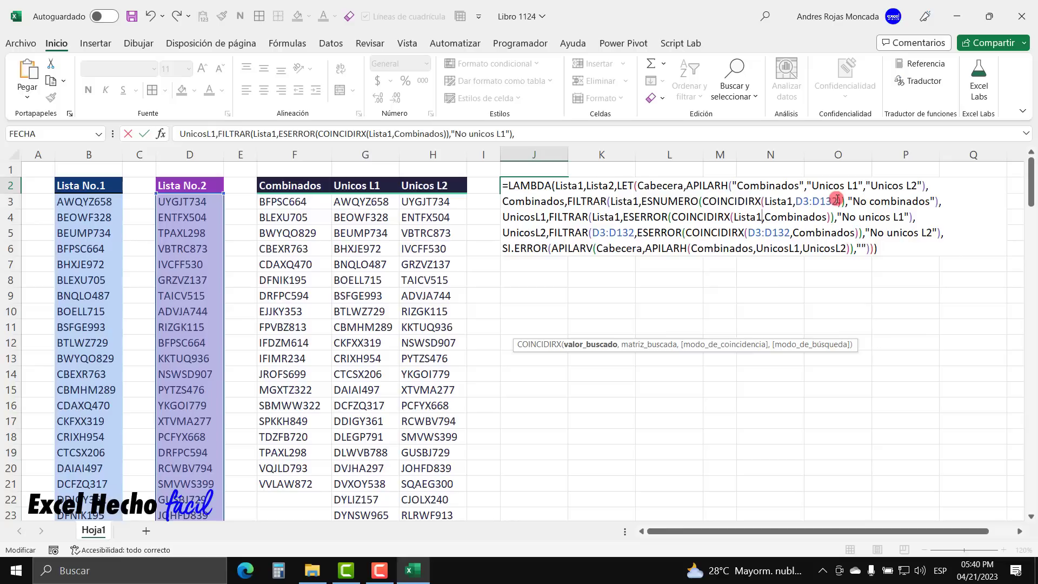
Replace every D3:D132 reference in the Combinados and UnicosL2 expressions with the parameter Lista2
{"action": "left_click_drag", "start_coordinate": [837, 201], "coordinate": [795, 201]}
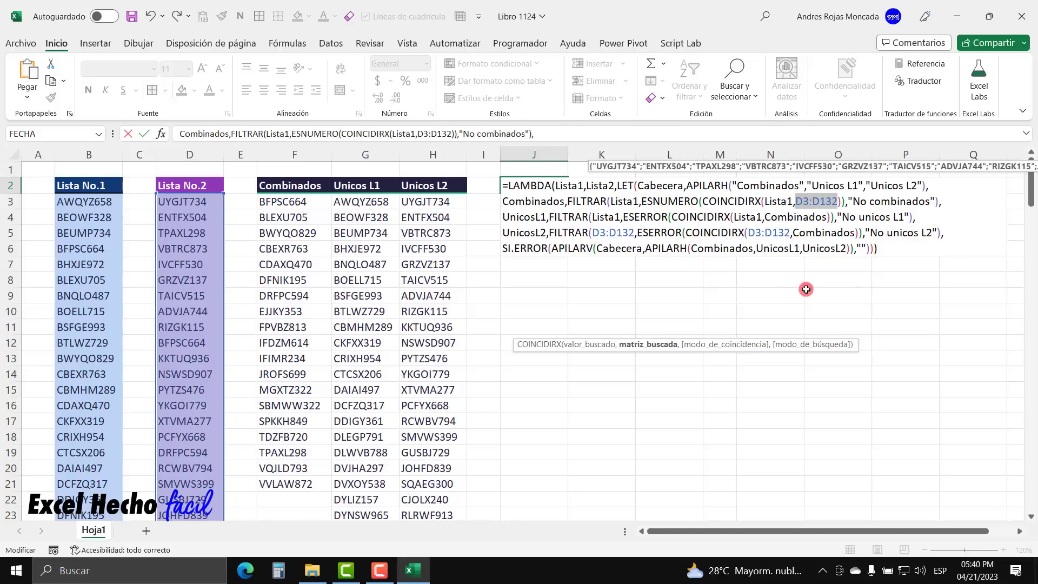
{"action": "type", "text": "Lista2"}
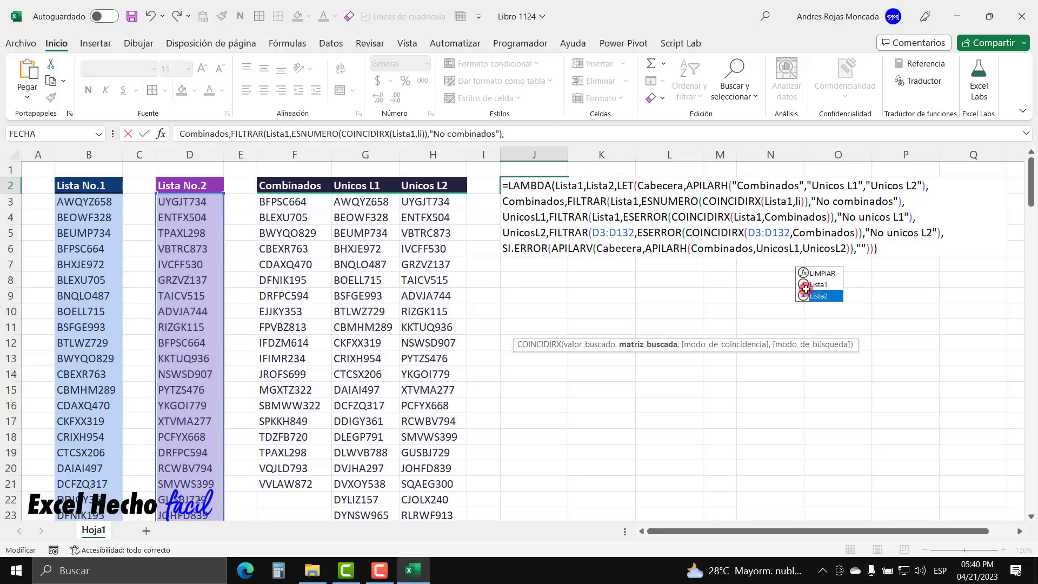
{"action": "left_click_drag", "start_coordinate": [634, 232], "coordinate": [597, 229]}
{"action": "type", "text": "li"}
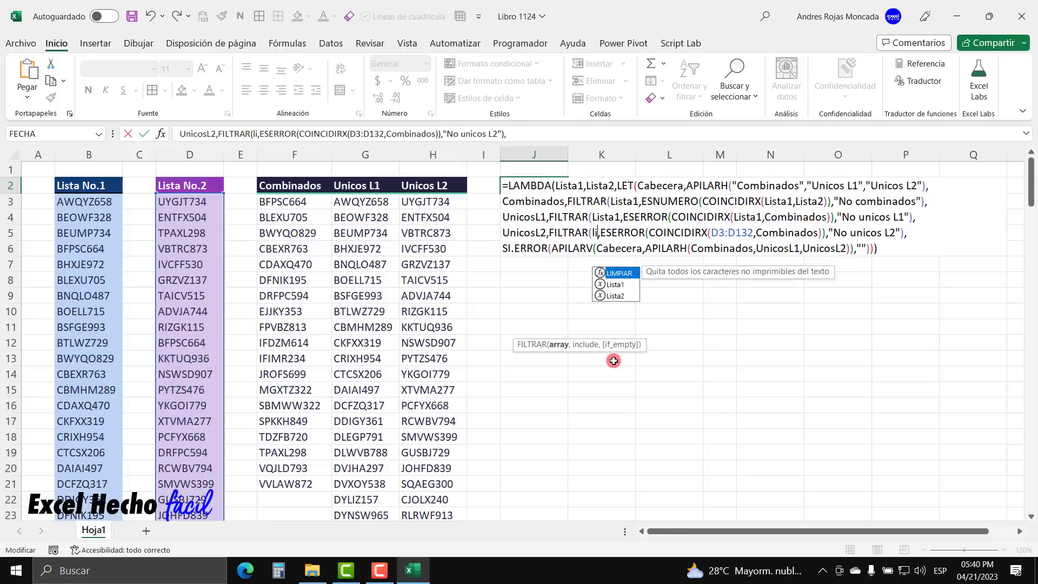
{"action": "key", "text": "Down"}
{"action": "key", "text": "Down"}
{"action": "key", "text": "Tab"}
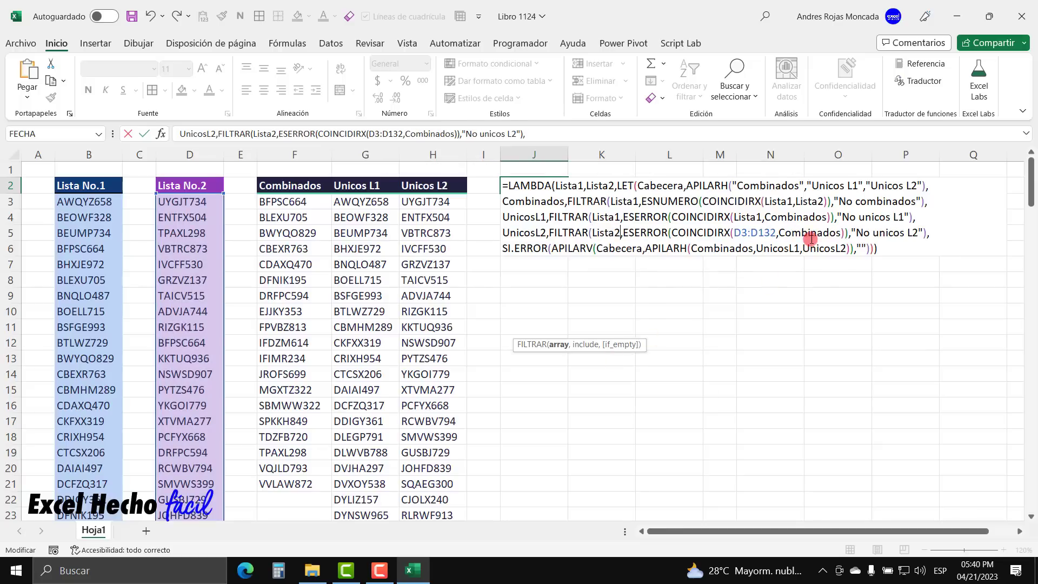
{"action": "left_click_drag", "start_coordinate": [776, 235], "coordinate": [735, 234]}
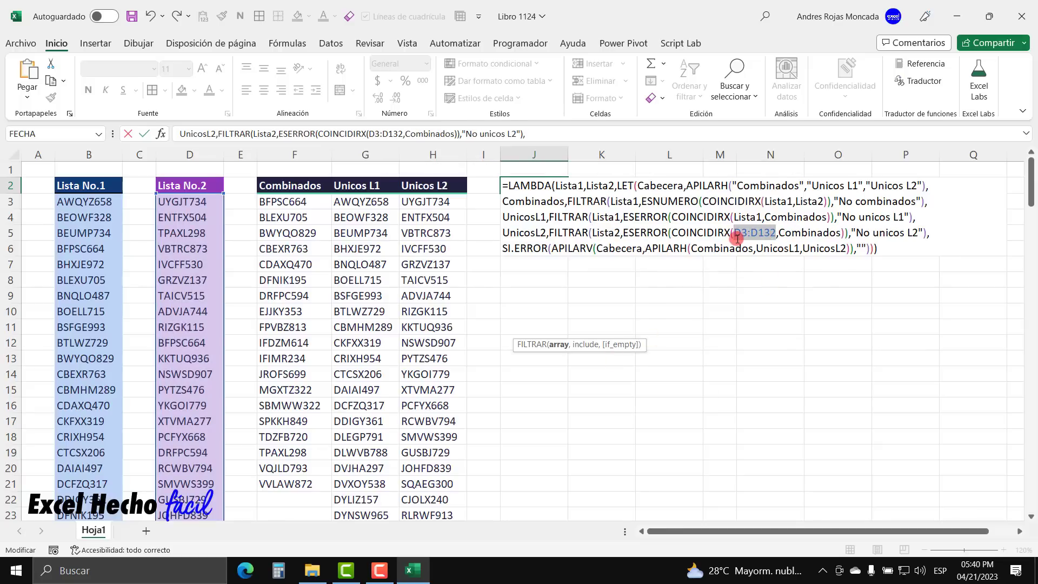
{"action": "type", "text": "li"}
{"action": "key", "text": "Down"}
{"action": "key", "text": "Down"}
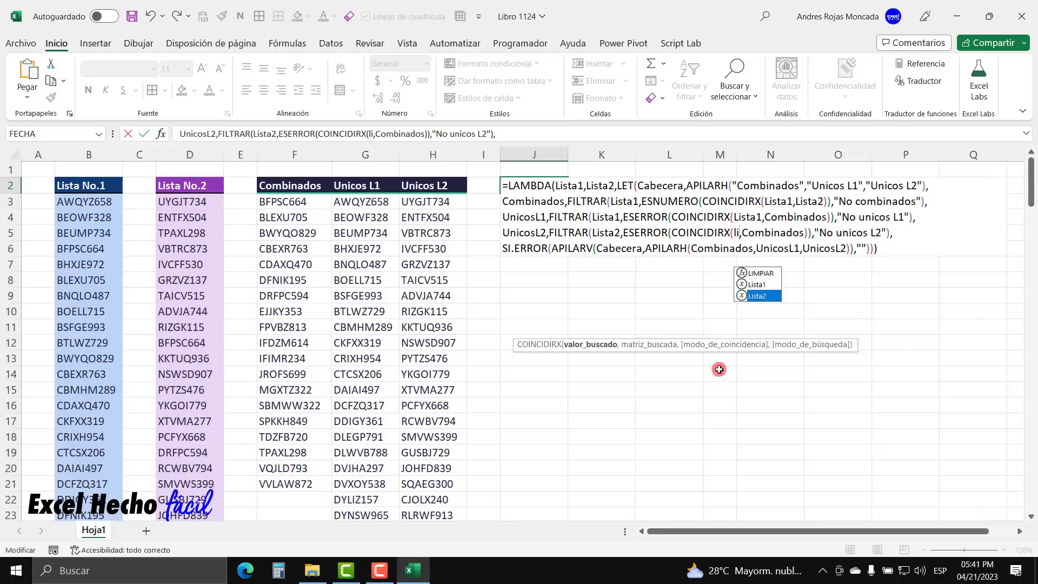
{"action": "key", "text": "Tab"}
Copy the entire LAMBDA formula text from J2 and cancel the cell entry
{"action": "left_click", "coordinate": [887, 248]}
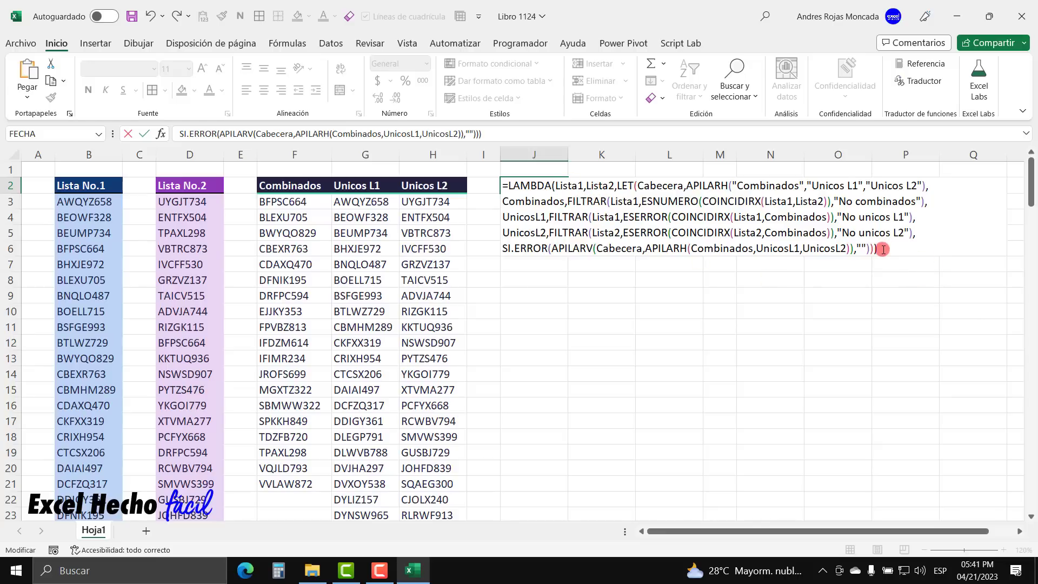
{"action": "left_click_drag", "start_coordinate": [883, 249], "coordinate": [476, 175]}
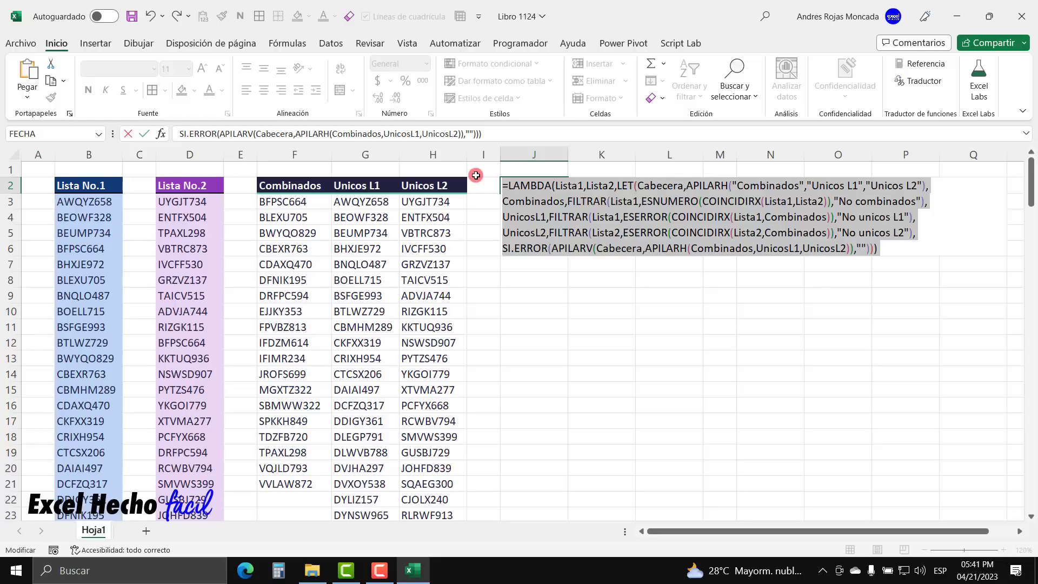
{"action": "key", "text": "Escape"}
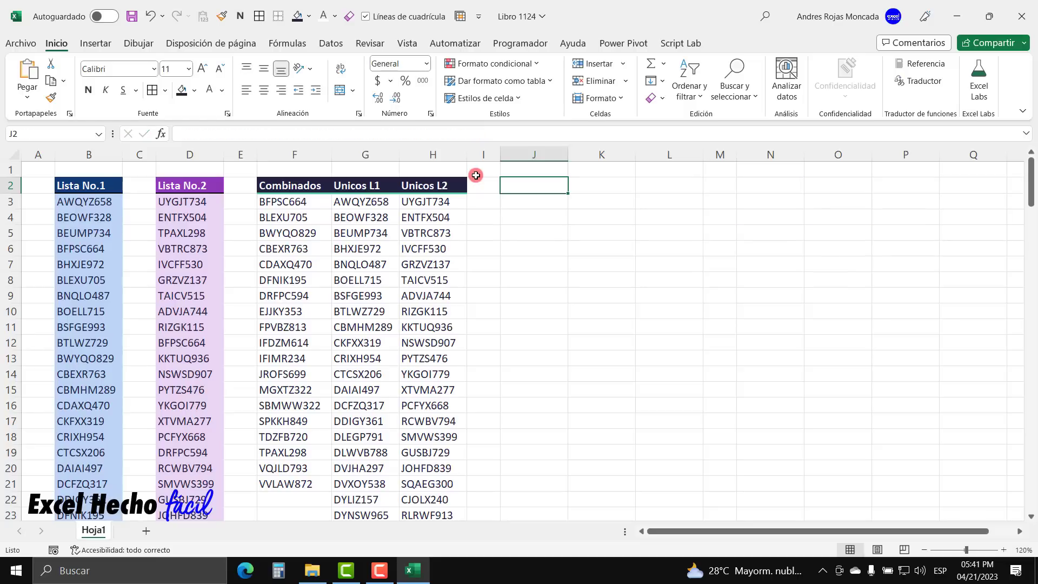
Start a new defined name with workbook scope and call it CompararDosListas
{"action": "left_click", "coordinate": [287, 43]}
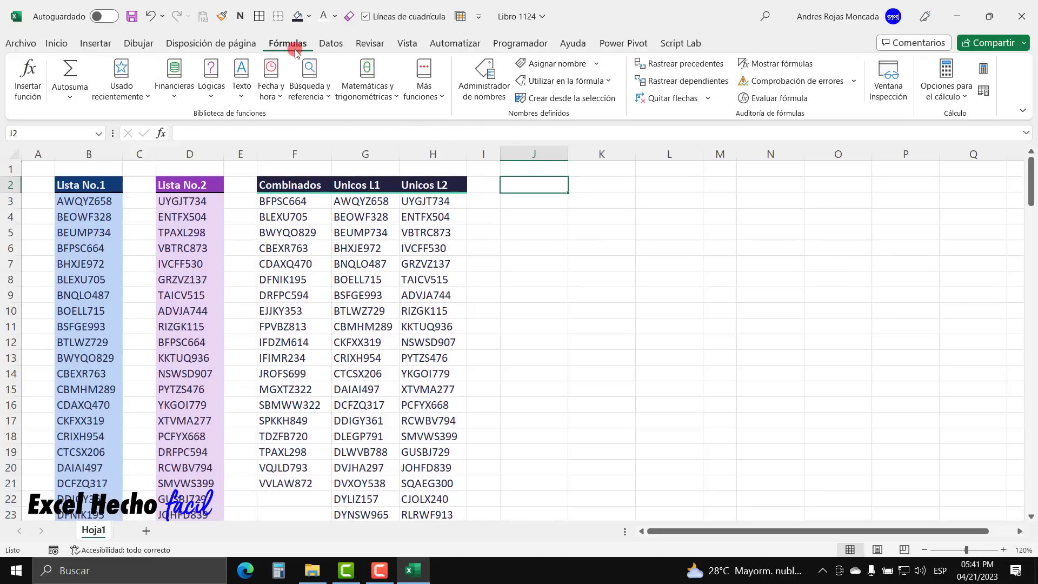
{"action": "left_click", "coordinate": [475, 80]}
{"action": "left_click", "coordinate": [517, 241]}
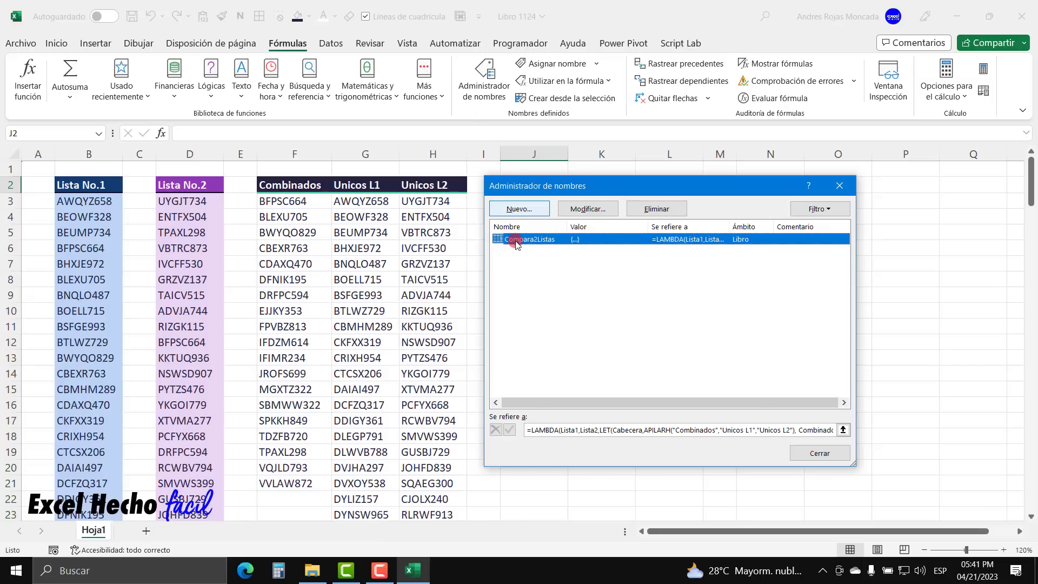
{"action": "left_click", "coordinate": [518, 210]}
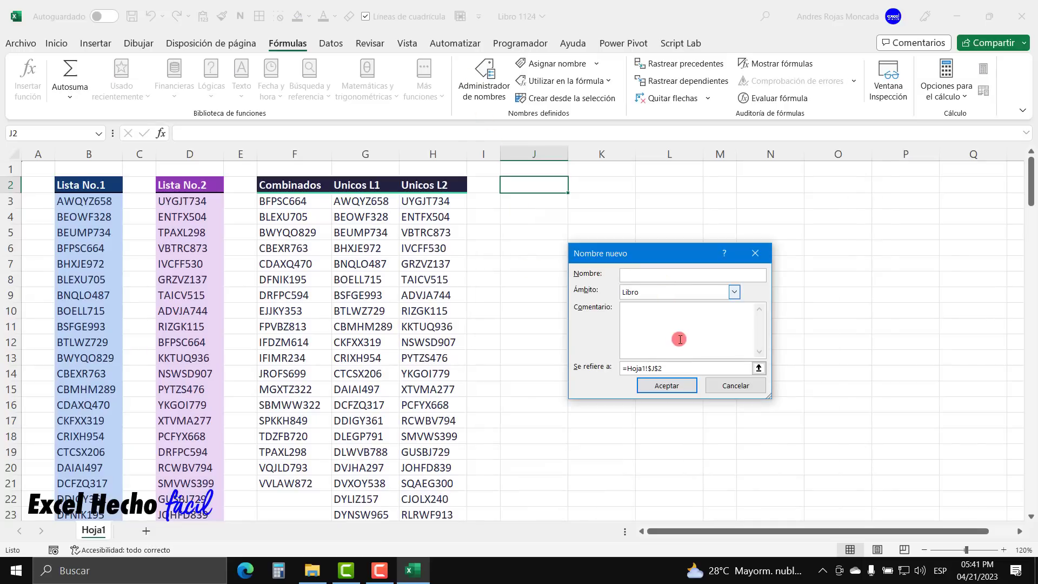
{"action": "type", "text": "CompararDosListas"}
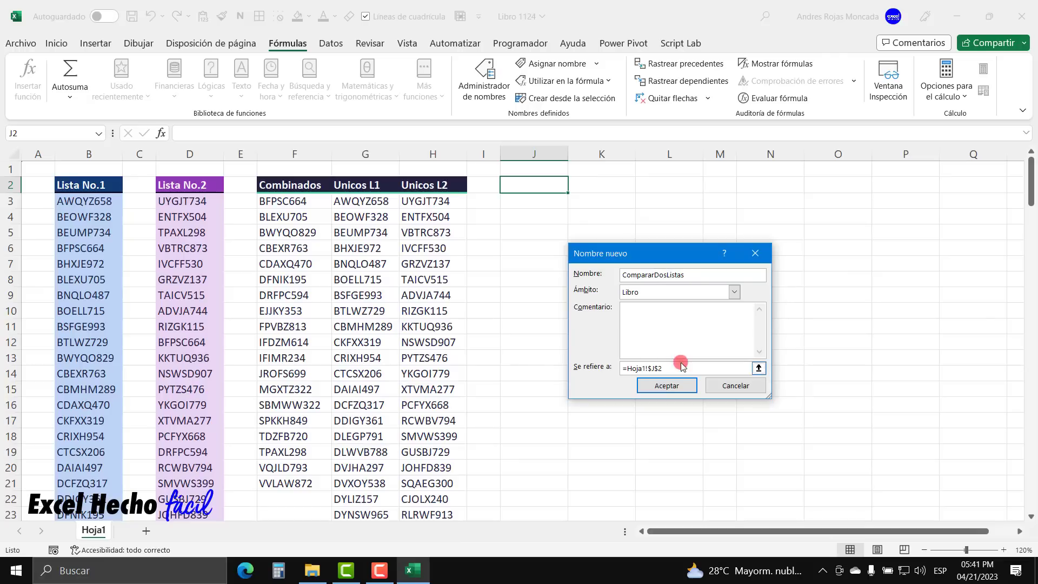
Make the new name refer to the copied LAMBDA formula, save it, and close the name manager
{"action": "left_click", "coordinate": [758, 369]}
{"action": "key", "text": "BackSpace"}
{"action": "key", "text": "ctrl+v"}
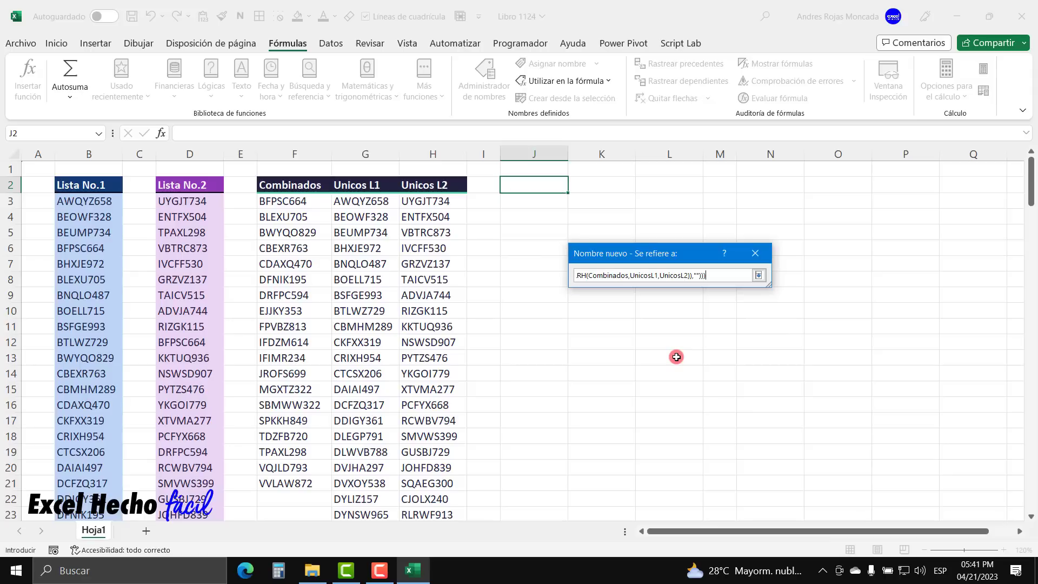
{"action": "left_click", "coordinate": [758, 275]}
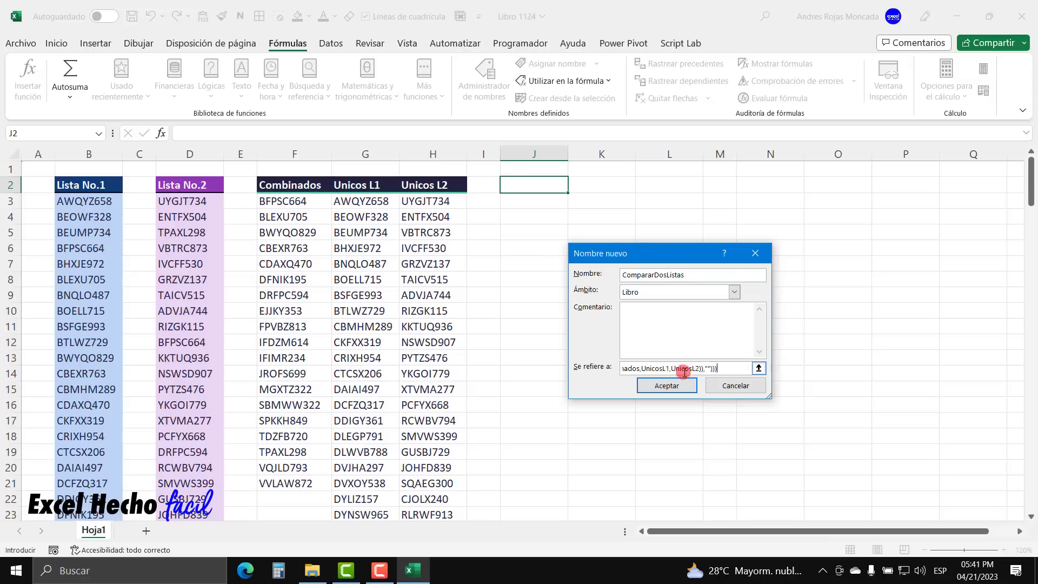
{"action": "left_click", "coordinate": [677, 386]}
{"action": "left_click", "coordinate": [839, 455]}
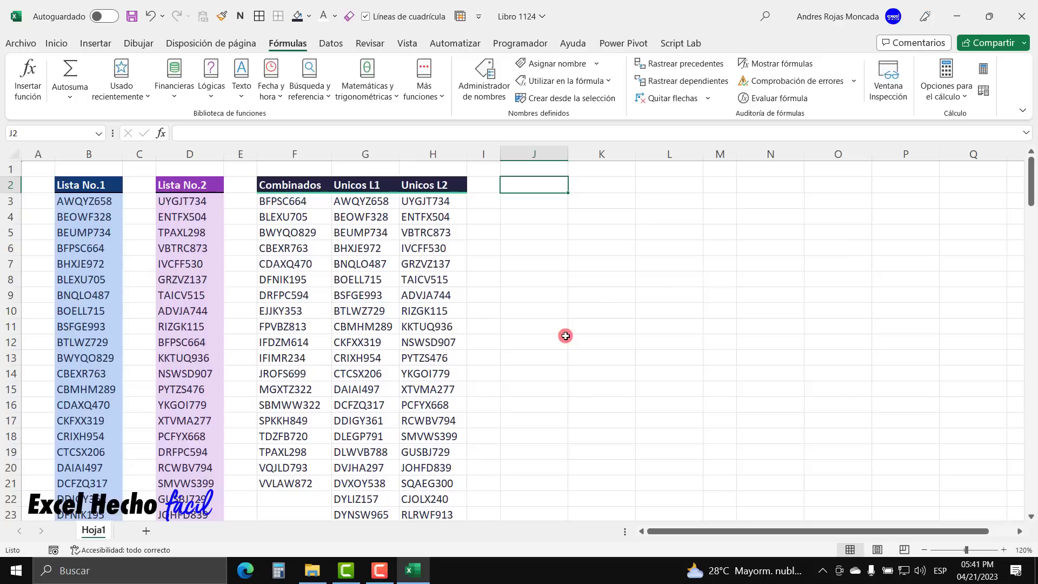
Start a CompararDosListas formula in J2 with the Lista No.1 range B3:B164 as its first argument
{"action": "type", "text": "="}
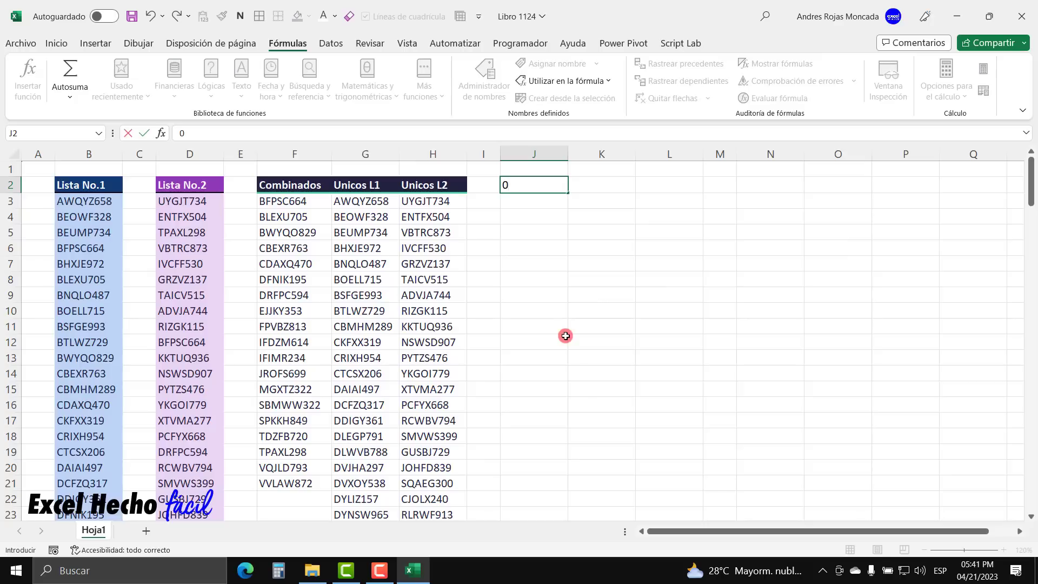
{"action": "type", "text": "com"}
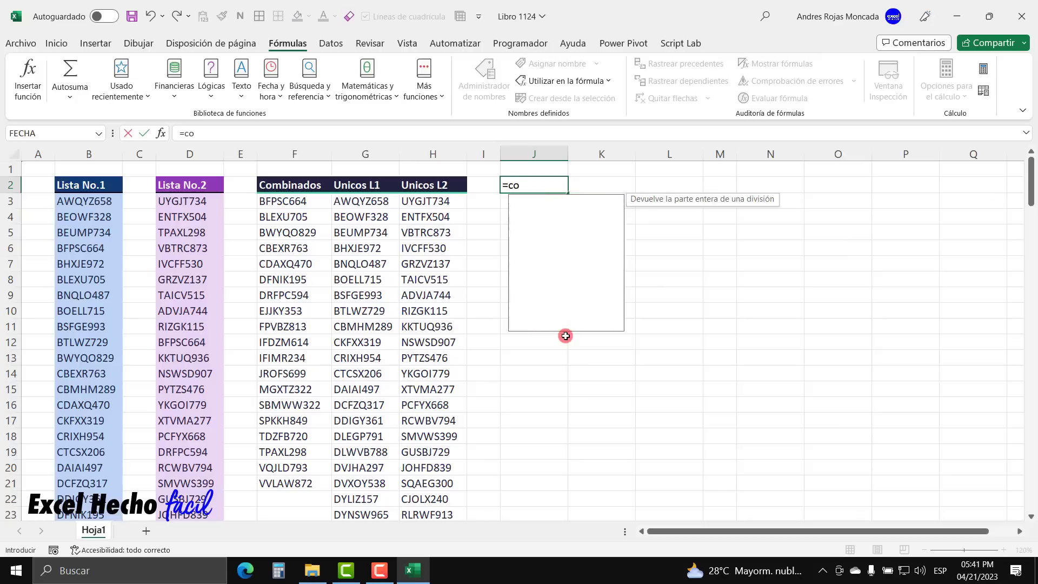
{"action": "key", "text": "Down"}
{"action": "key", "text": "Down"}
{"action": "key", "text": "Down"}
{"action": "key", "text": "Tab"}
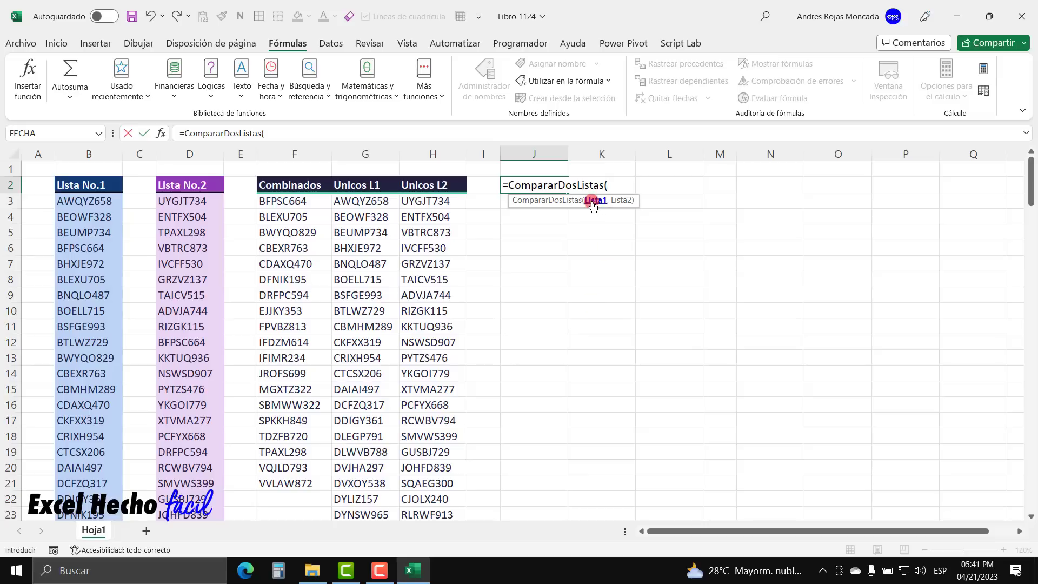
{"action": "left_click", "coordinate": [111, 201]}
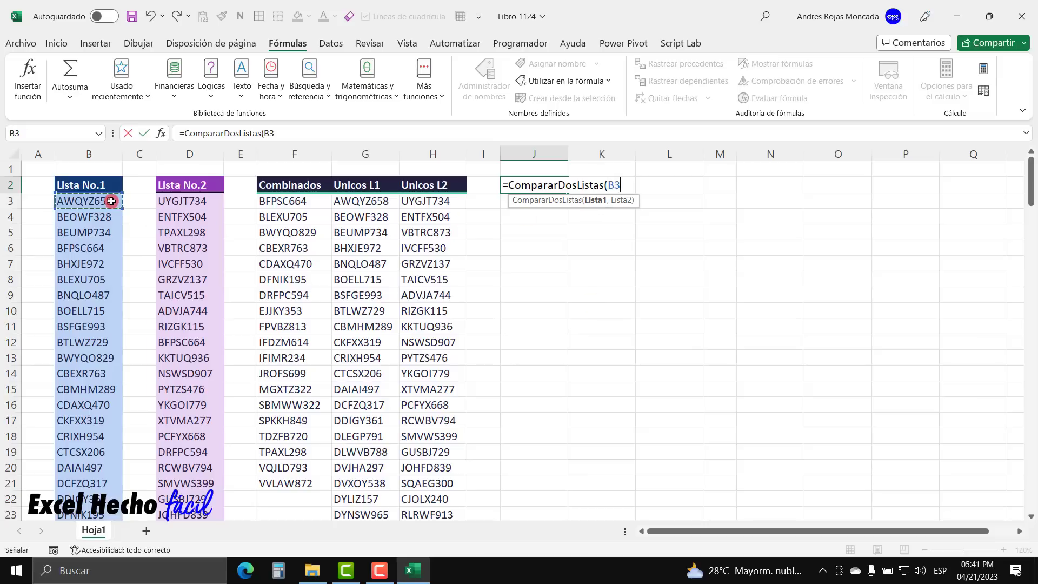
{"action": "key", "text": "ctrl+shift+Down"}
{"action": "key", "text": "ctrl+BackSpace"}
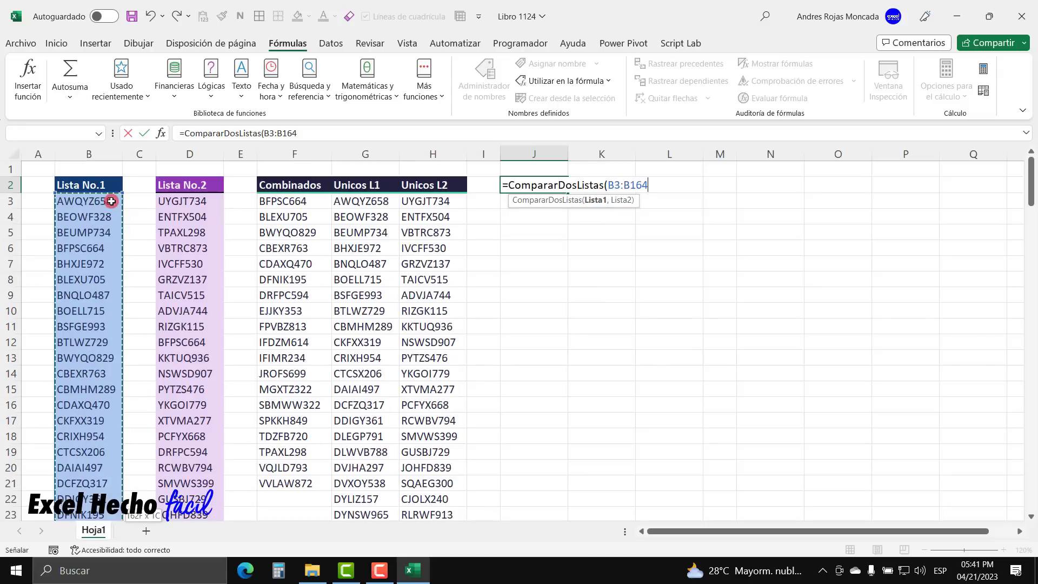
Add the Lista No.2 range D3:D132 as the second argument and enter the completed formula
{"action": "type", "text": ","}
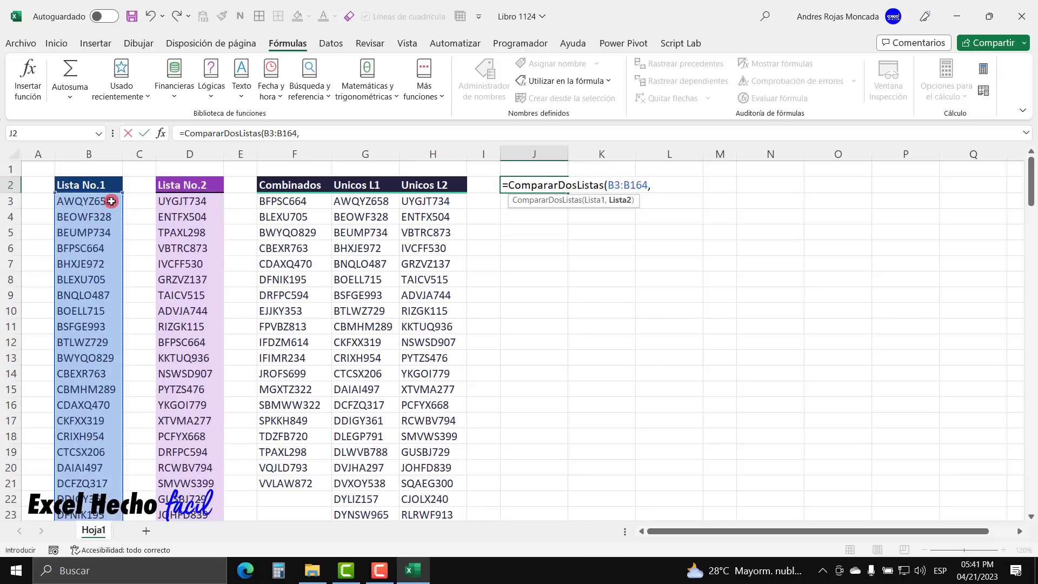
{"action": "left_click", "coordinate": [199, 203]}
{"action": "key", "text": "ctrl+shift+Down"}
{"action": "key", "text": "ctrl+BackSpace"}
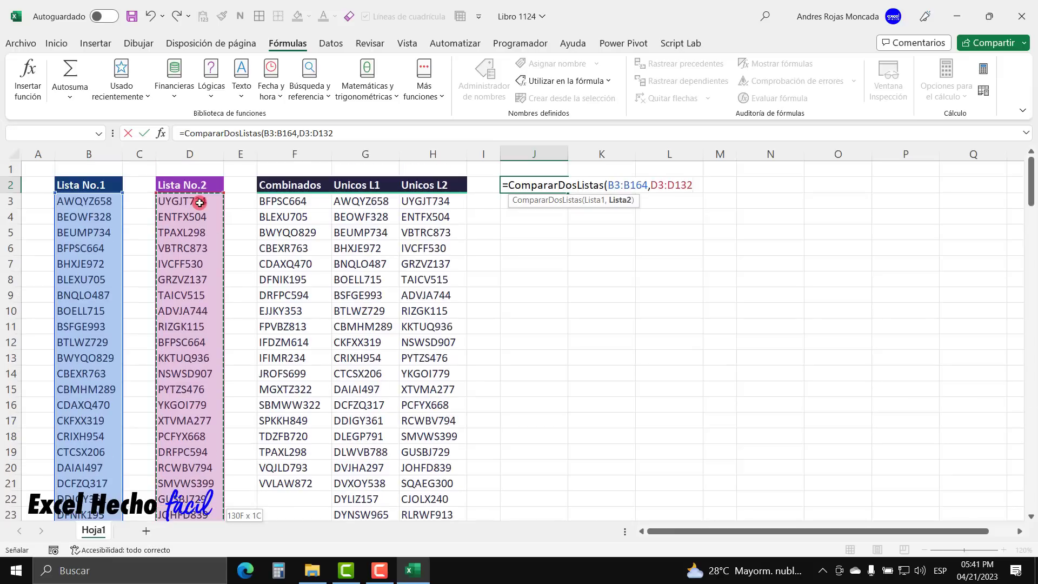
{"action": "type", "text": ")"}
{"action": "key", "text": "Return"}
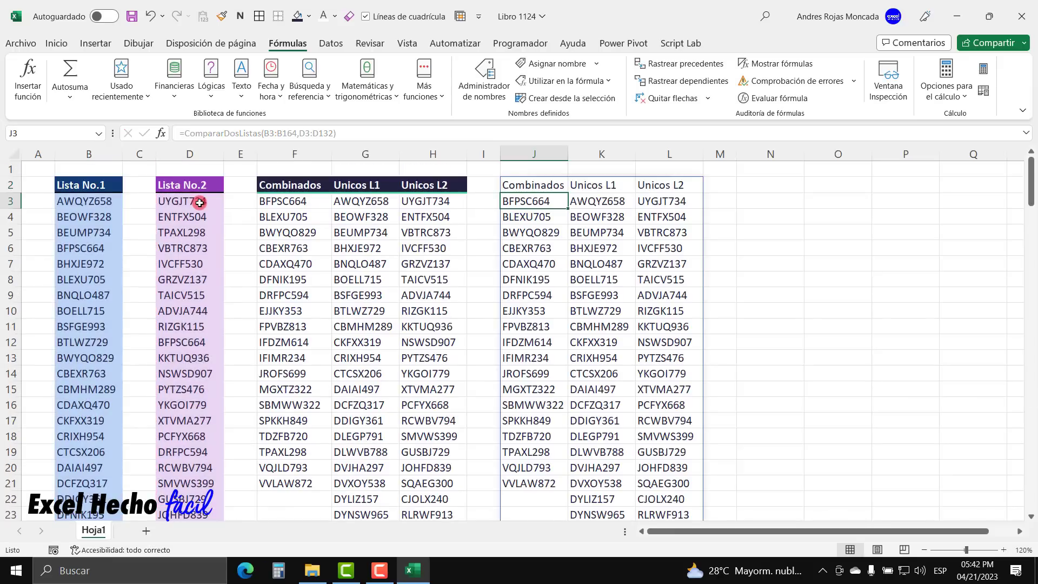
Copy the formatting of the whole F2 spilled results table onto the new results table starting at J2
{"action": "left_click", "coordinate": [271, 188]}
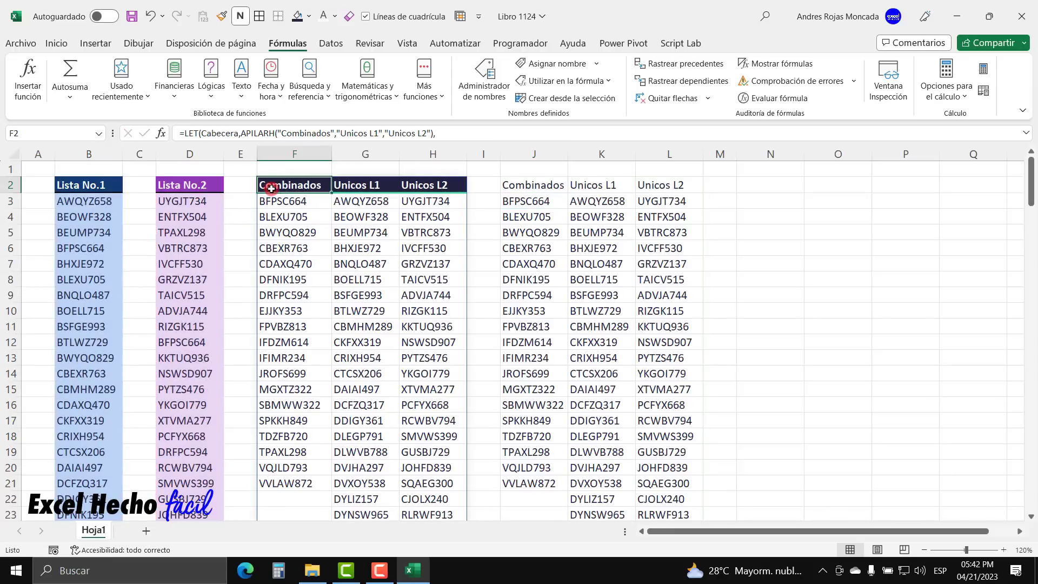
{"action": "key", "text": "ctrl+a"}
{"action": "key", "text": "ctrl+q"}
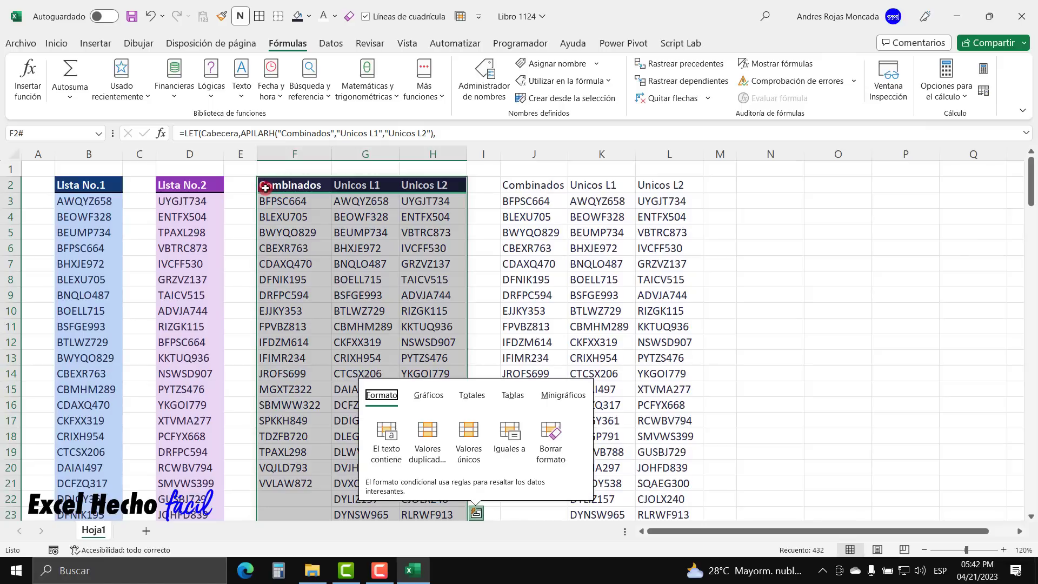
{"action": "key", "text": "Escape"}
{"action": "left_click", "coordinate": [56, 43]}
{"action": "left_click", "coordinate": [49, 99]}
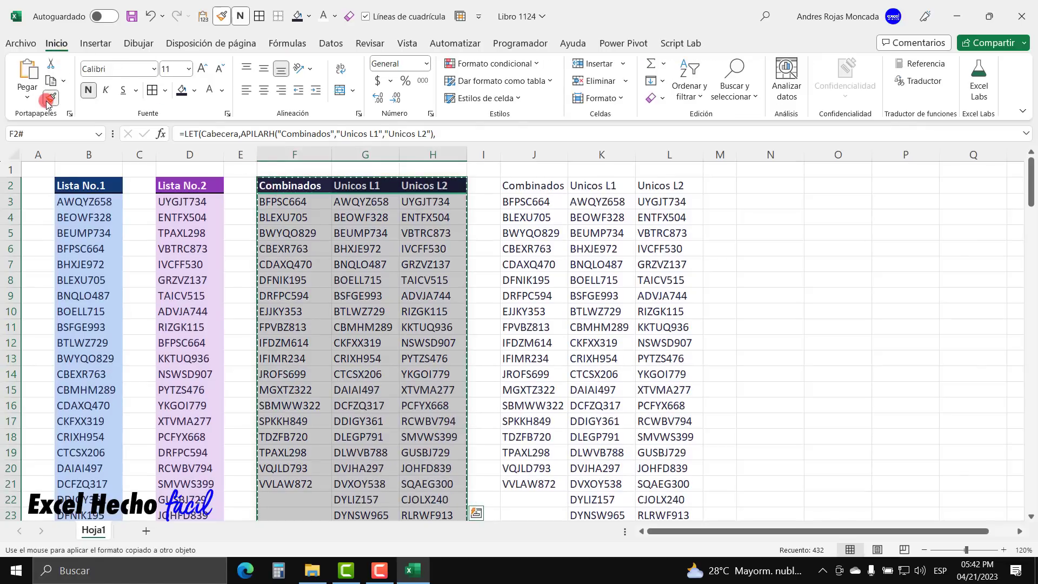
{"action": "left_click", "coordinate": [511, 186]}
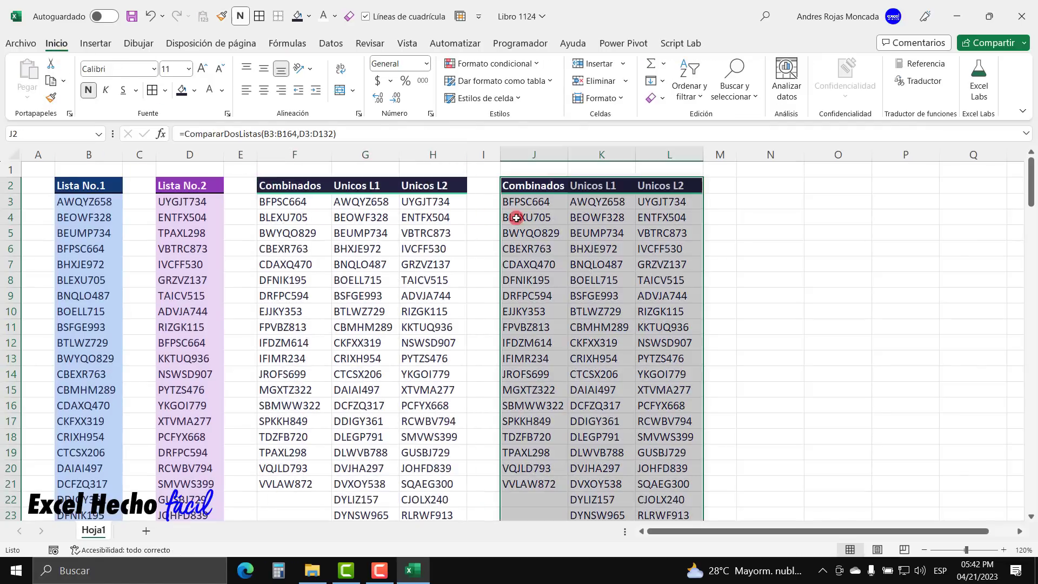
Fill the header cells J2:L2 of the new results table with pink
{"action": "left_click", "coordinate": [794, 185]}
{"action": "left_click_drag", "start_coordinate": [540, 186], "coordinate": [667, 186]}
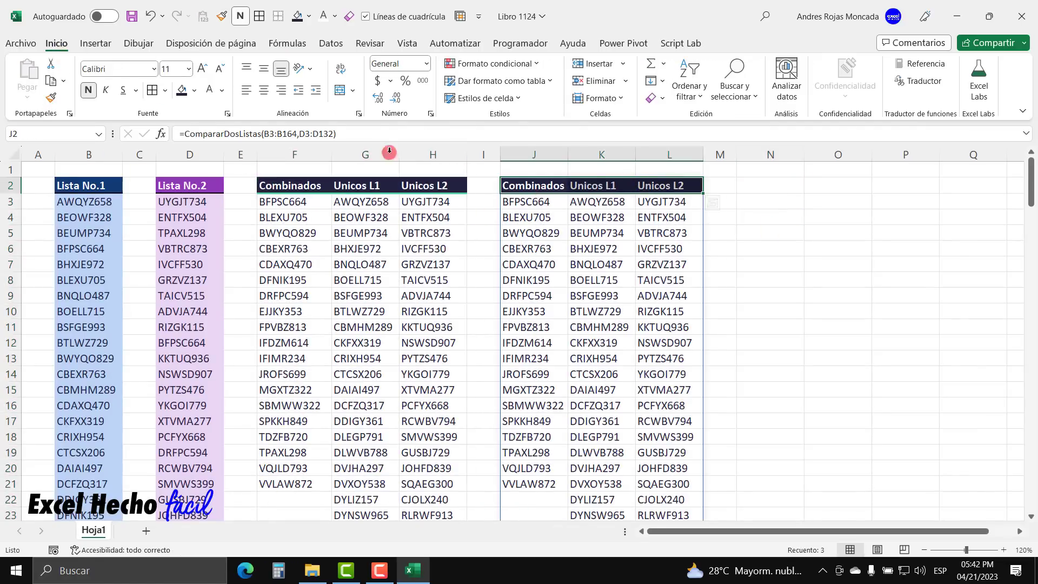
{"action": "left_click", "coordinate": [195, 93]}
{"action": "left_click", "coordinate": [234, 132]}
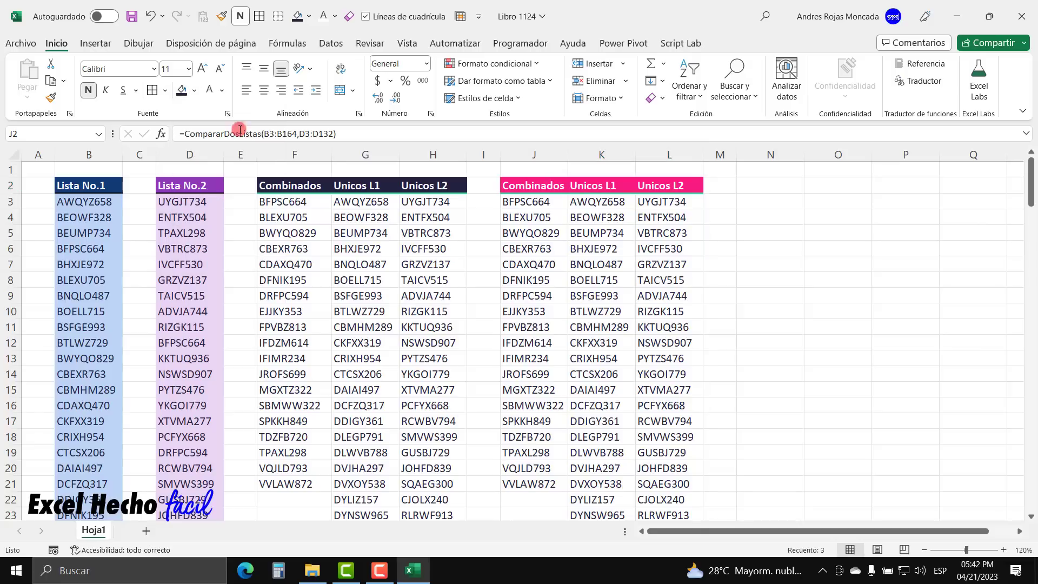
{"action": "left_click", "coordinate": [765, 191]}
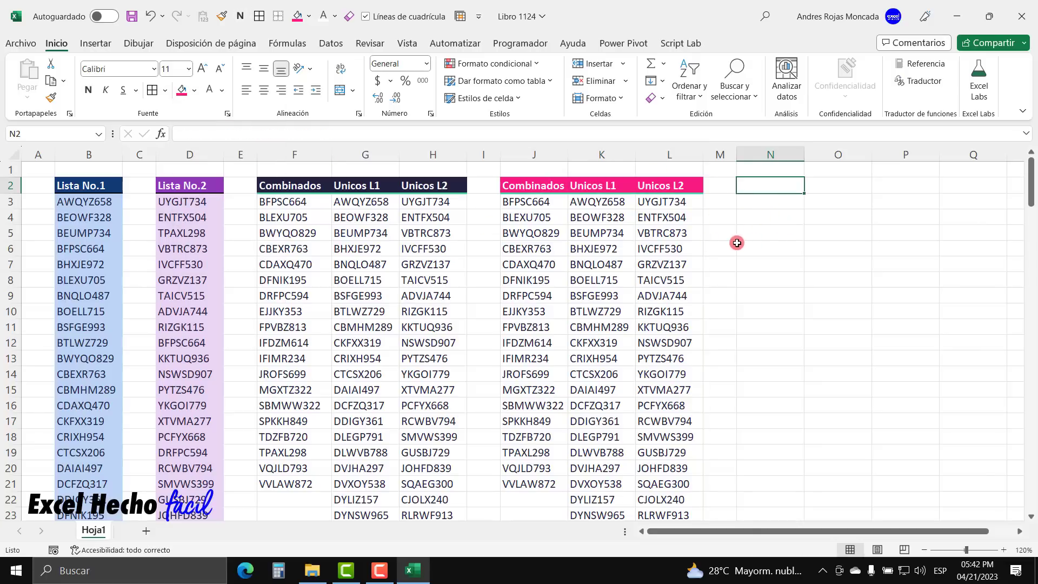
Inspect the CompararDosListas formula and its two list arguments in J2, then leave the cell without changes
{"action": "left_click", "coordinate": [552, 201]}
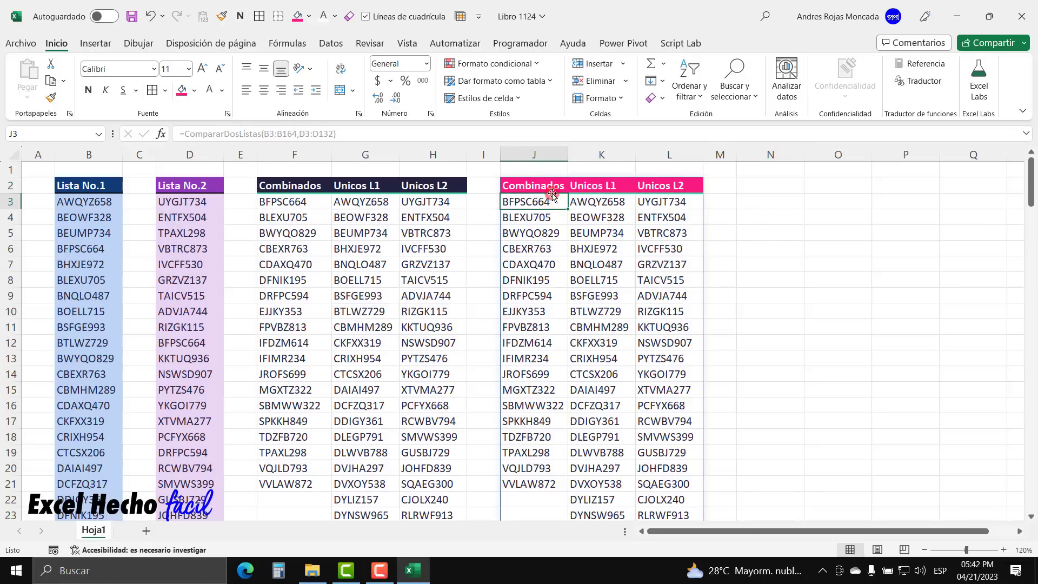
{"action": "double_click", "coordinate": [551, 197]}
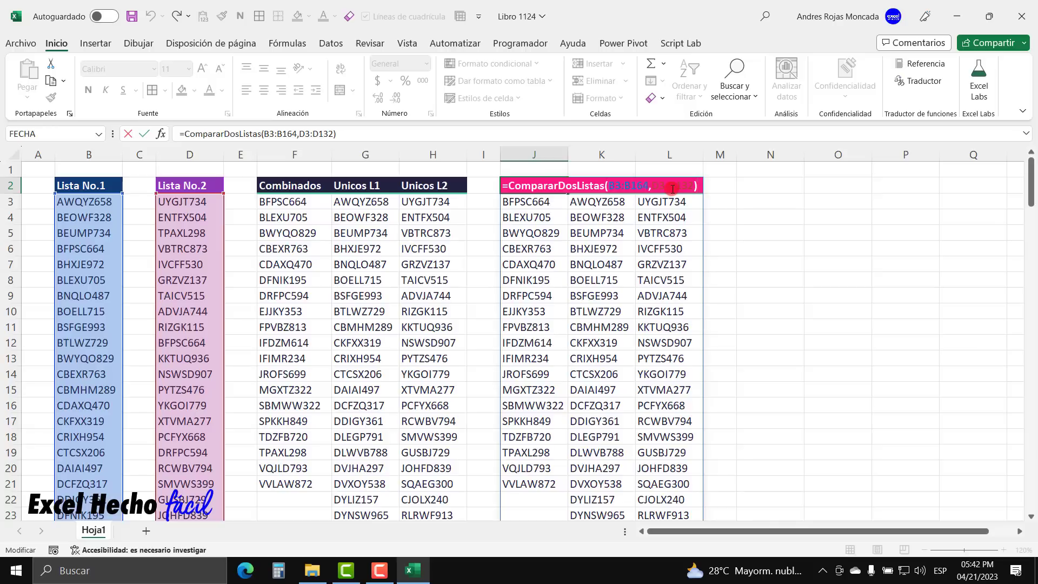
{"action": "key", "text": "Escape"}
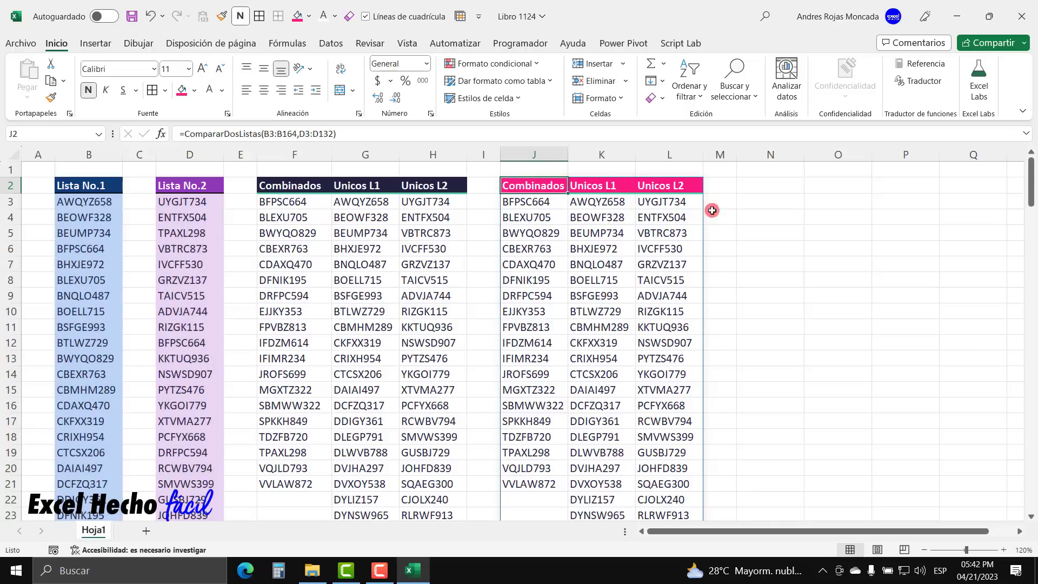
{"action": "left_click", "coordinate": [752, 184]}
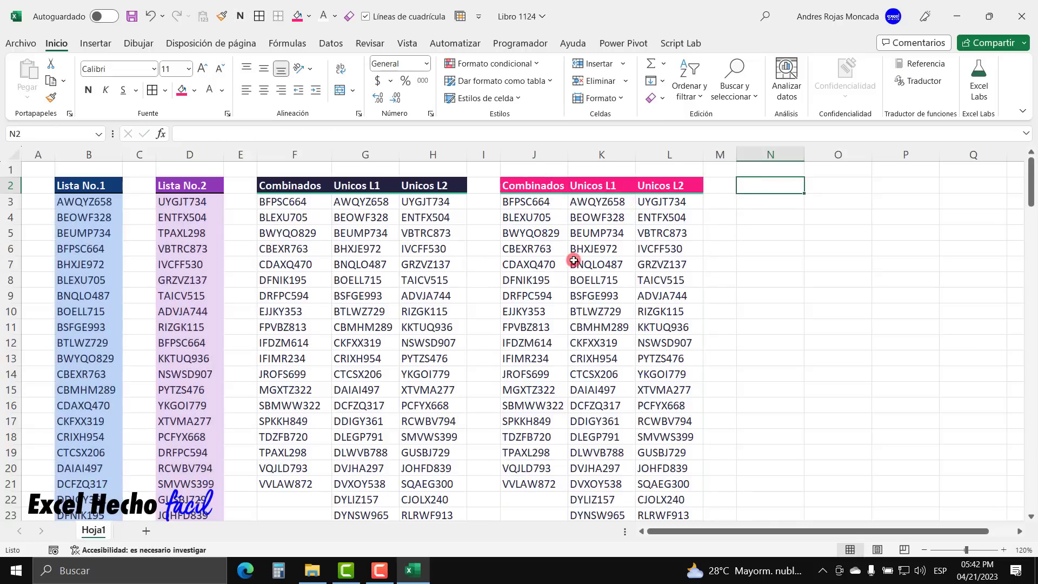
Compare the LET results in columns F to H with the CompararDosListas results in J to L through their last rows
{"action": "scroll", "coordinate": [574, 261], "scroll_direction": "down", "scroll_amount": 12}
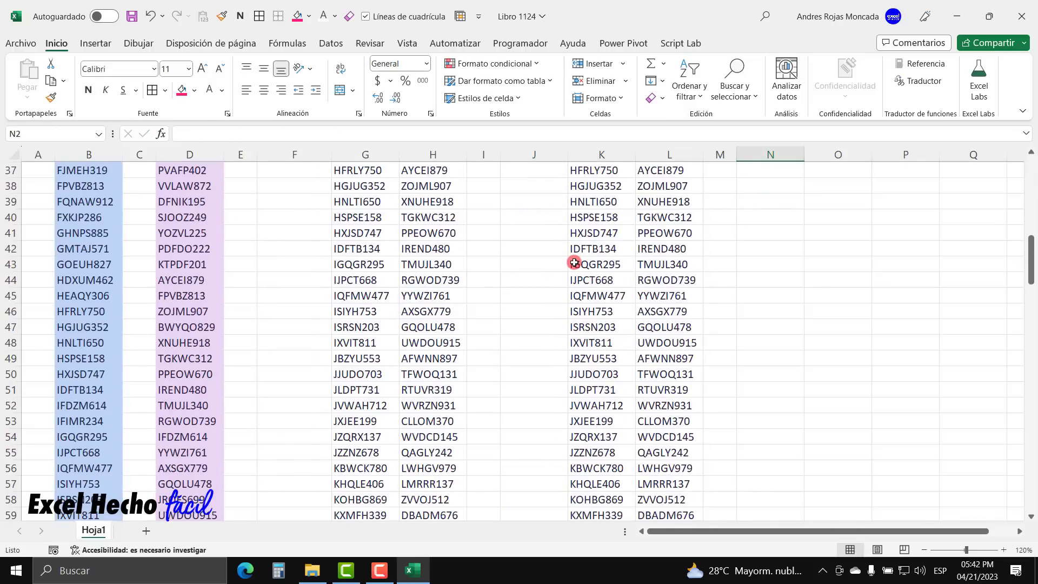
{"action": "scroll", "coordinate": [574, 262], "scroll_direction": "down", "scroll_amount": 12}
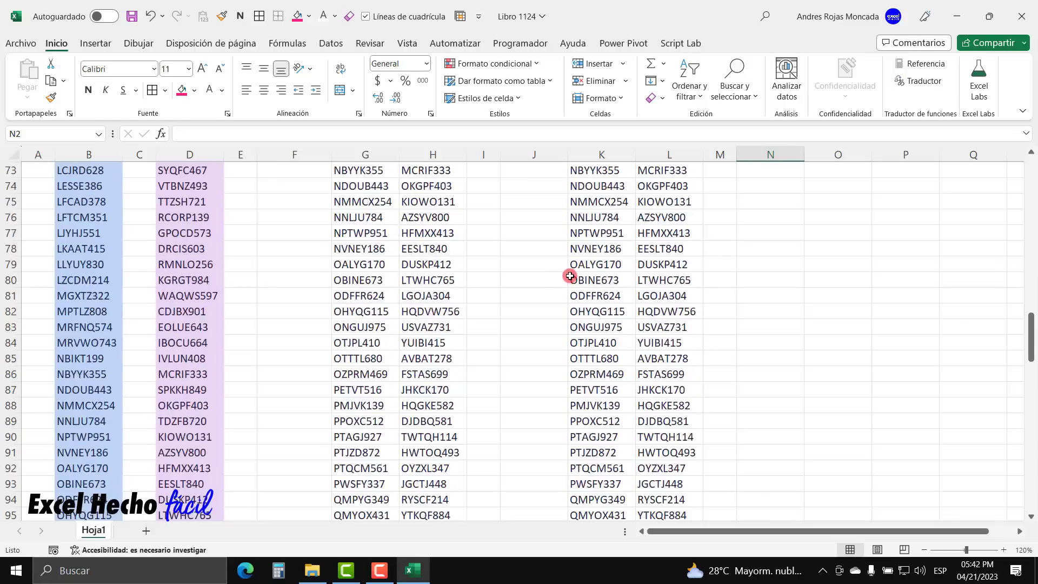
{"action": "scroll", "coordinate": [570, 276], "scroll_direction": "down", "scroll_amount": 11}
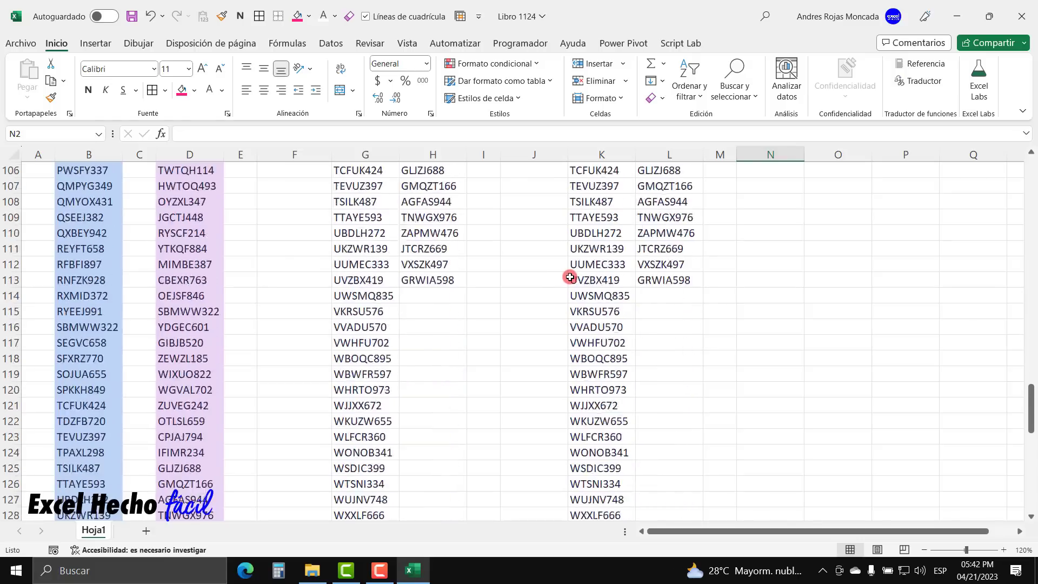
{"action": "scroll", "coordinate": [570, 276], "scroll_direction": "down", "scroll_amount": 9}
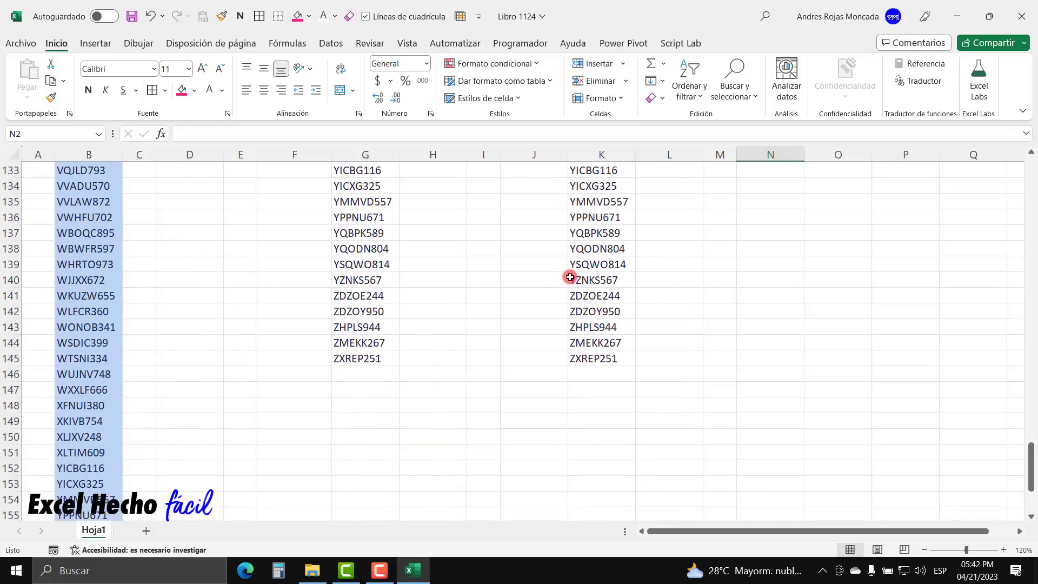
{"action": "scroll", "coordinate": [570, 276], "scroll_direction": "up", "scroll_amount": 20}
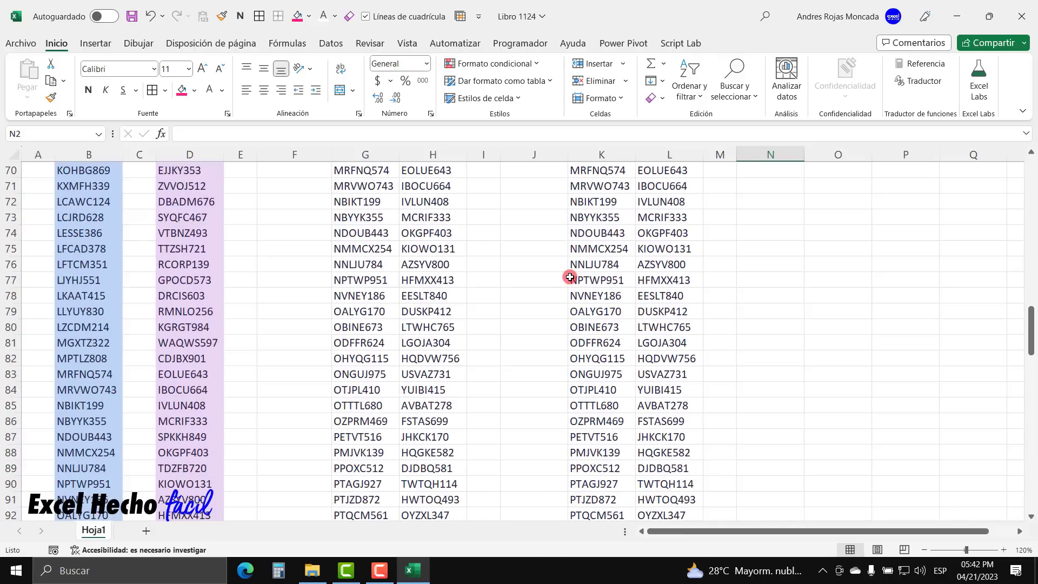
{"action": "scroll", "coordinate": [570, 277], "scroll_direction": "up", "scroll_amount": 20}
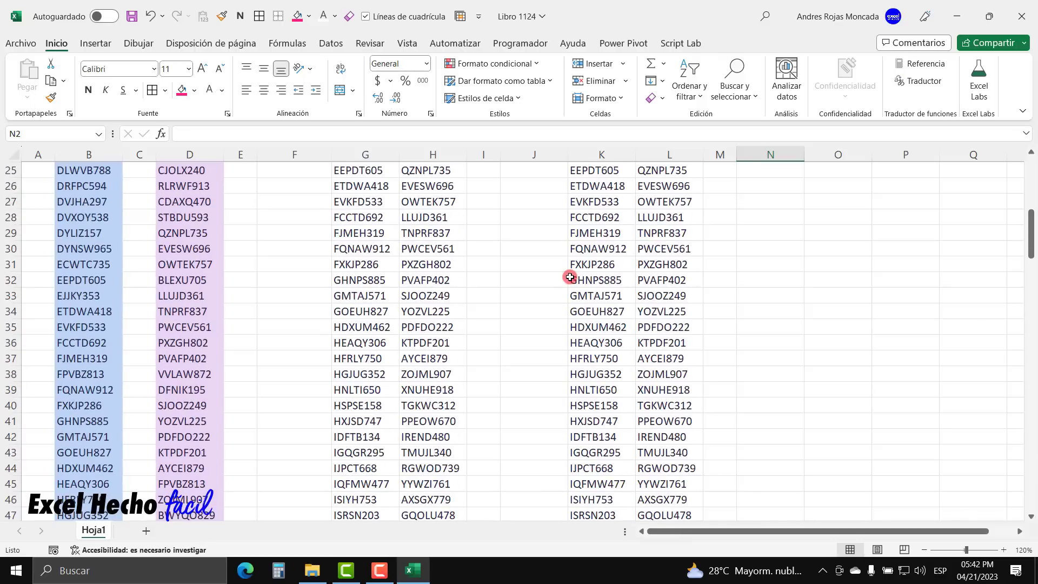
{"action": "scroll", "coordinate": [570, 277], "scroll_direction": "up", "scroll_amount": 1}
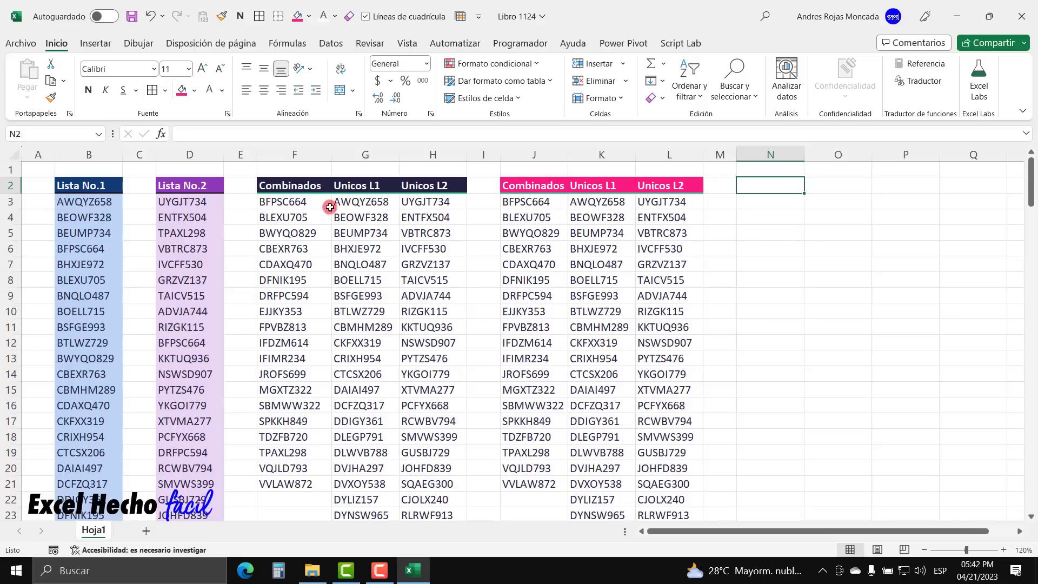
Open the original LET formula in F2 to examine its full expression
{"action": "left_click", "coordinate": [313, 186]}
{"action": "key", "text": "F2"}
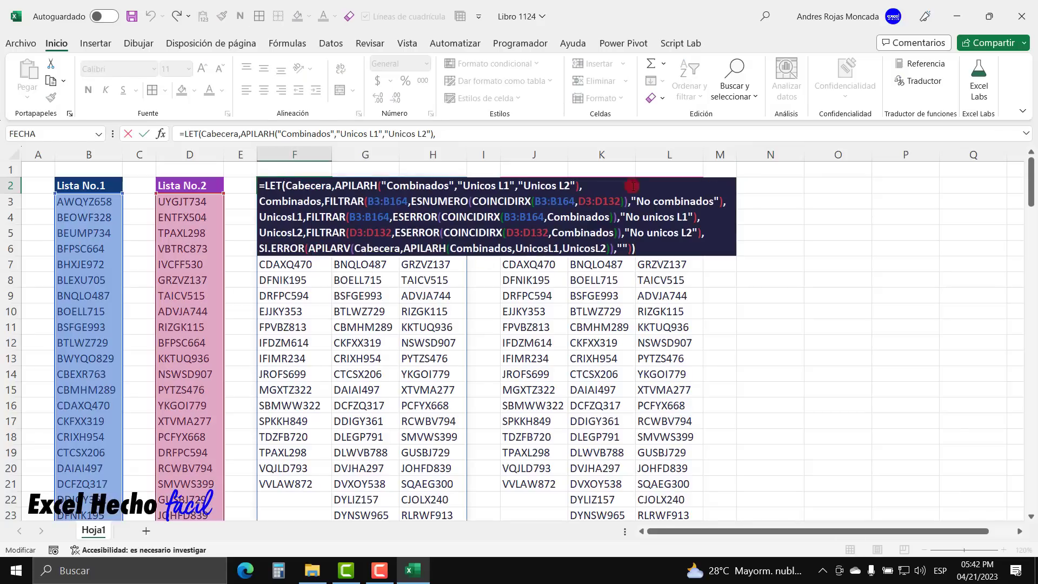